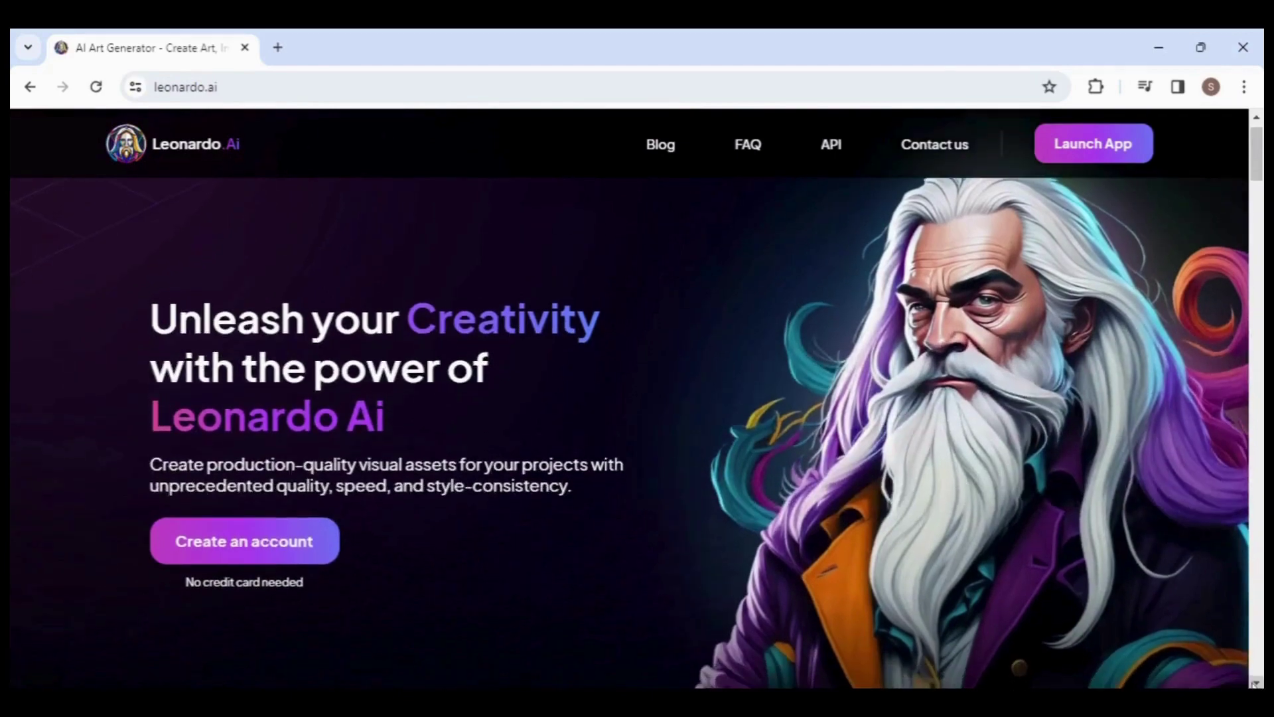
- Scroll down through the leonardo.ai landing page to browse its content
scroll(638, 398, "down", 10)
scroll(638, 398, "down", 15)
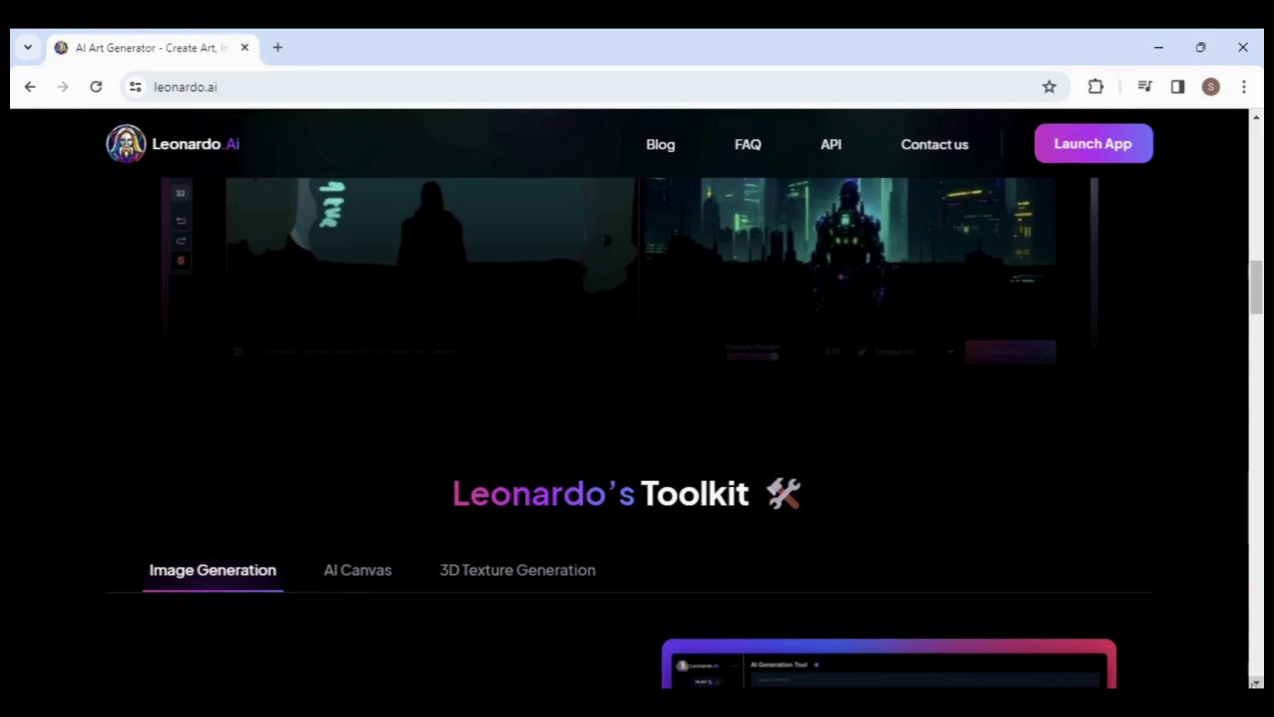
scroll(637, 398, "down", 8)
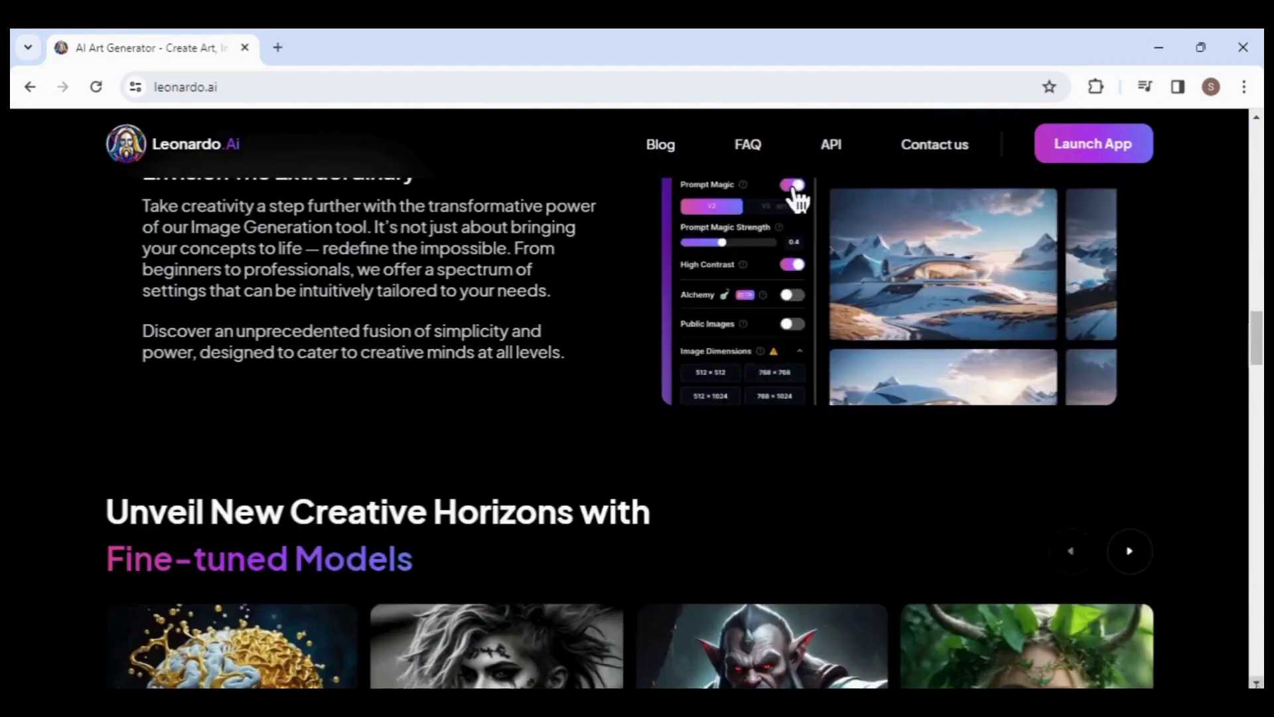
scroll(637, 399, "down", 15)
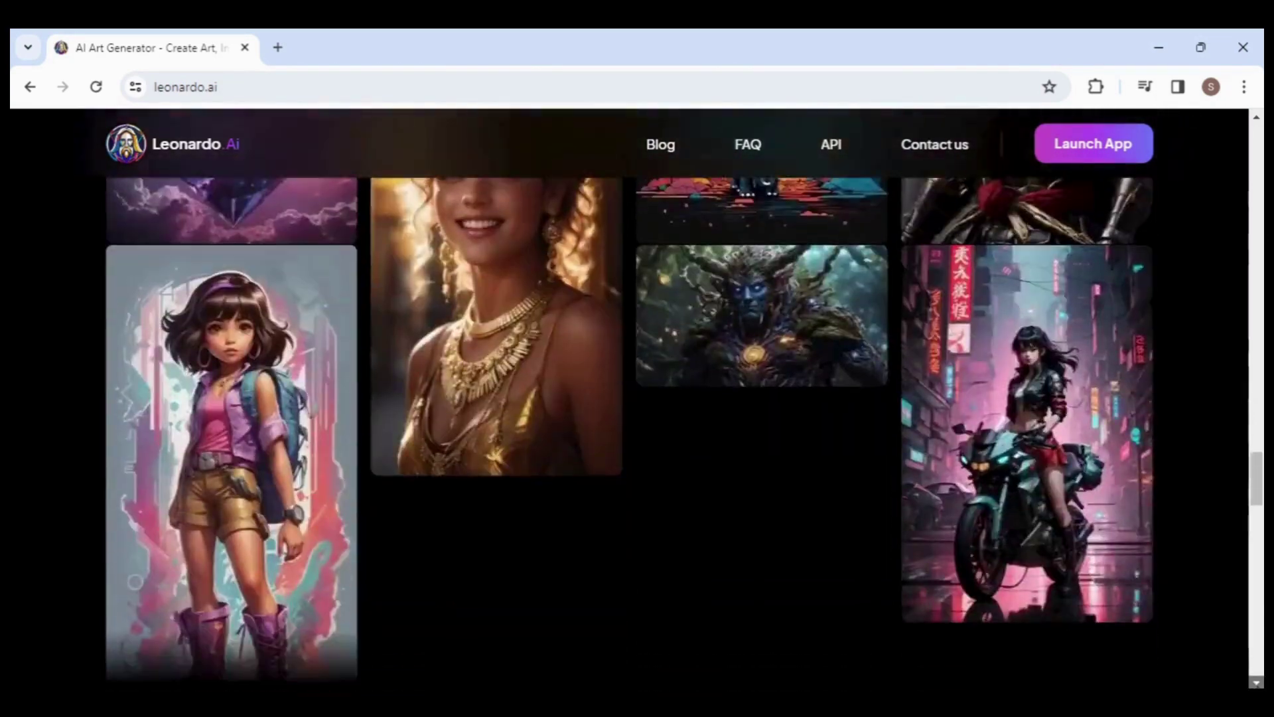
scroll(637, 399, "down", 20)
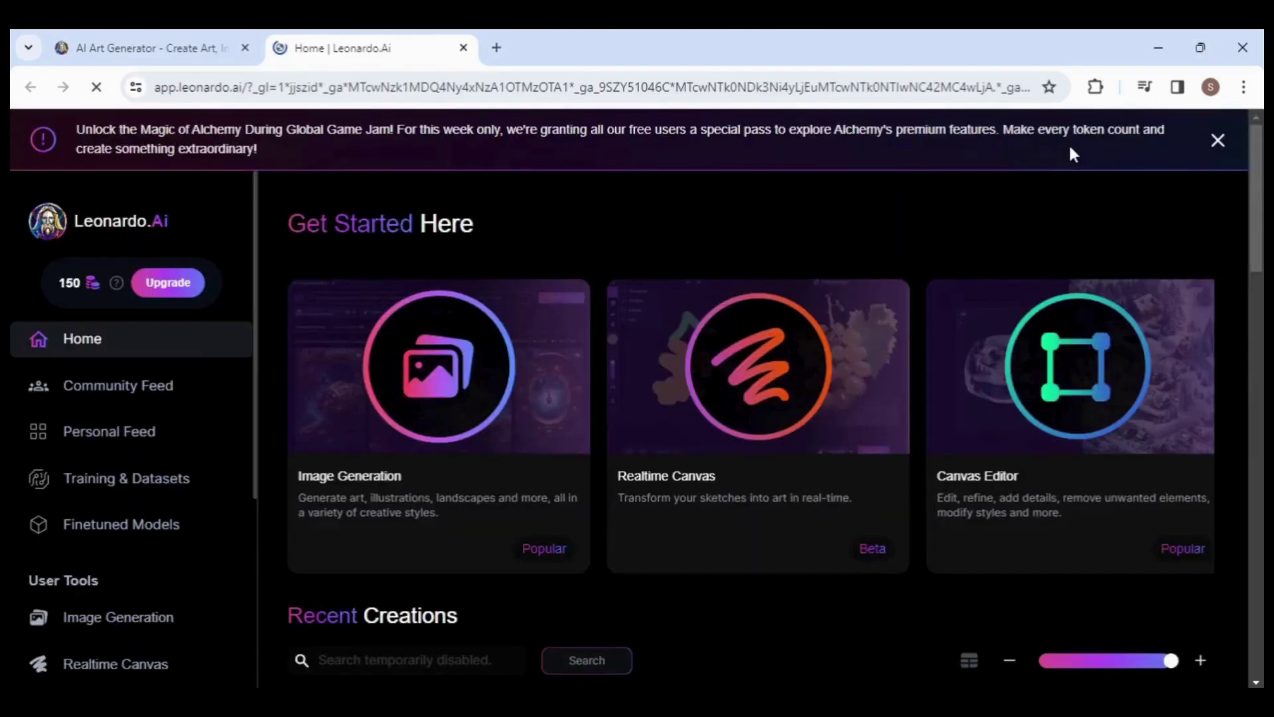
- Dismiss the promo banner, open Image Generation, and set Number of Images to 2
left_click(1218, 142)
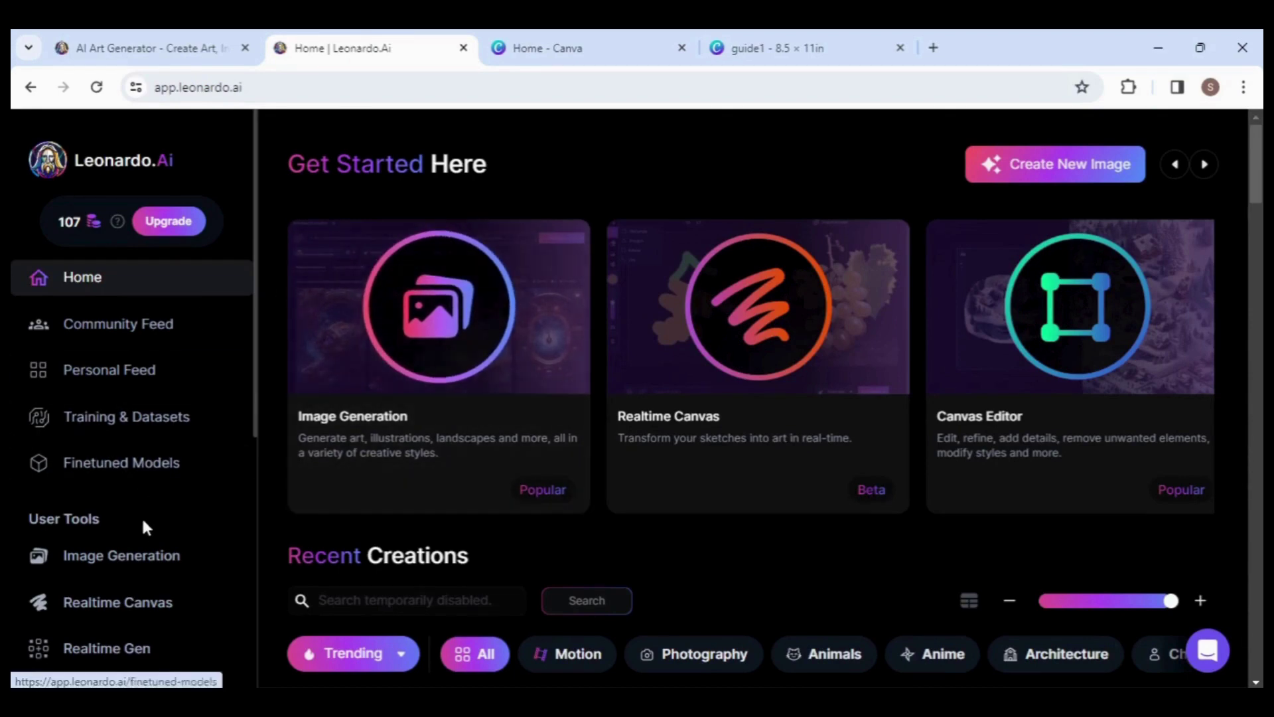
left_click(139, 563)
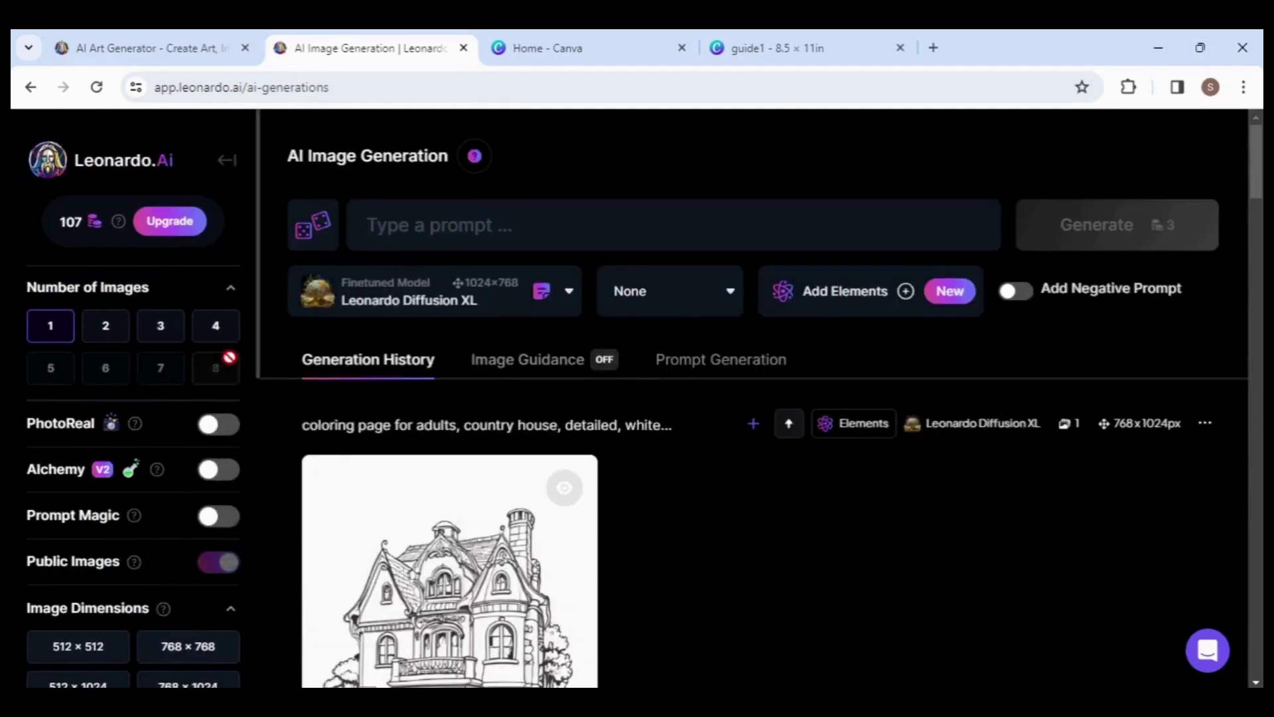
left_click(108, 329)
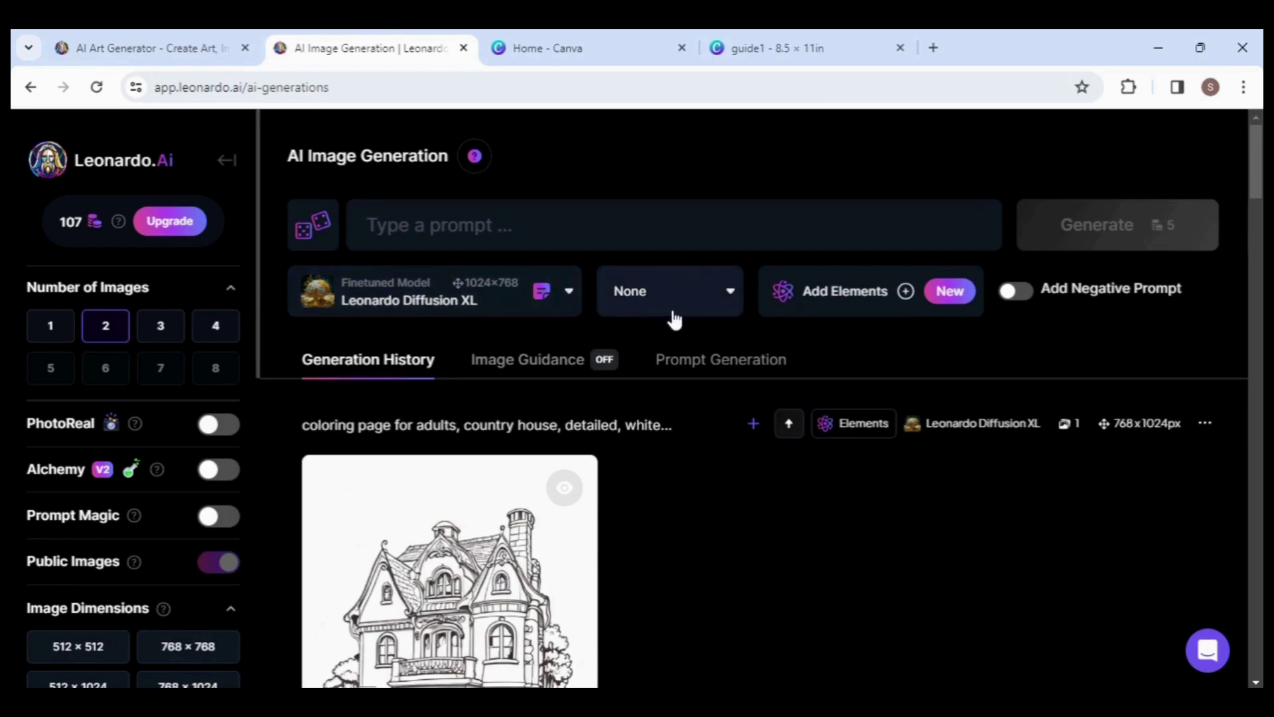
- Add the Coloring Book element and generate 'coloring page, country house and garden, white background, black line art'
left_click(920, 298)
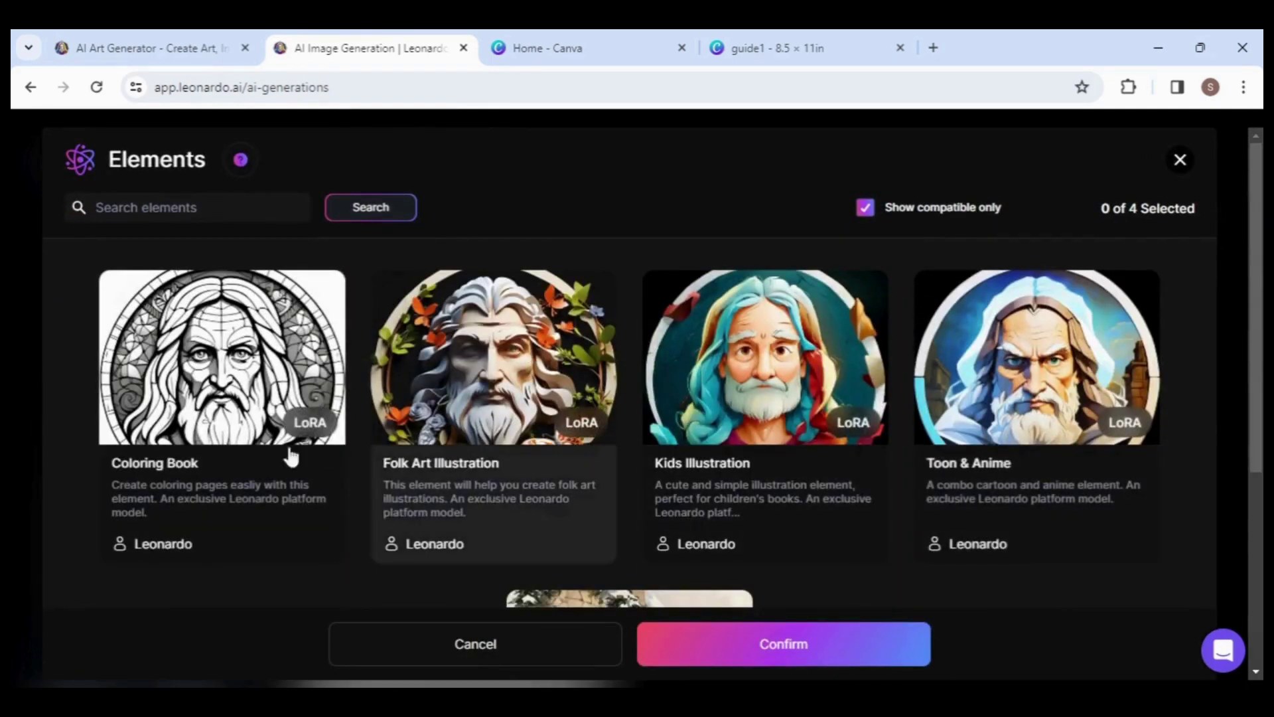
left_click(188, 466)
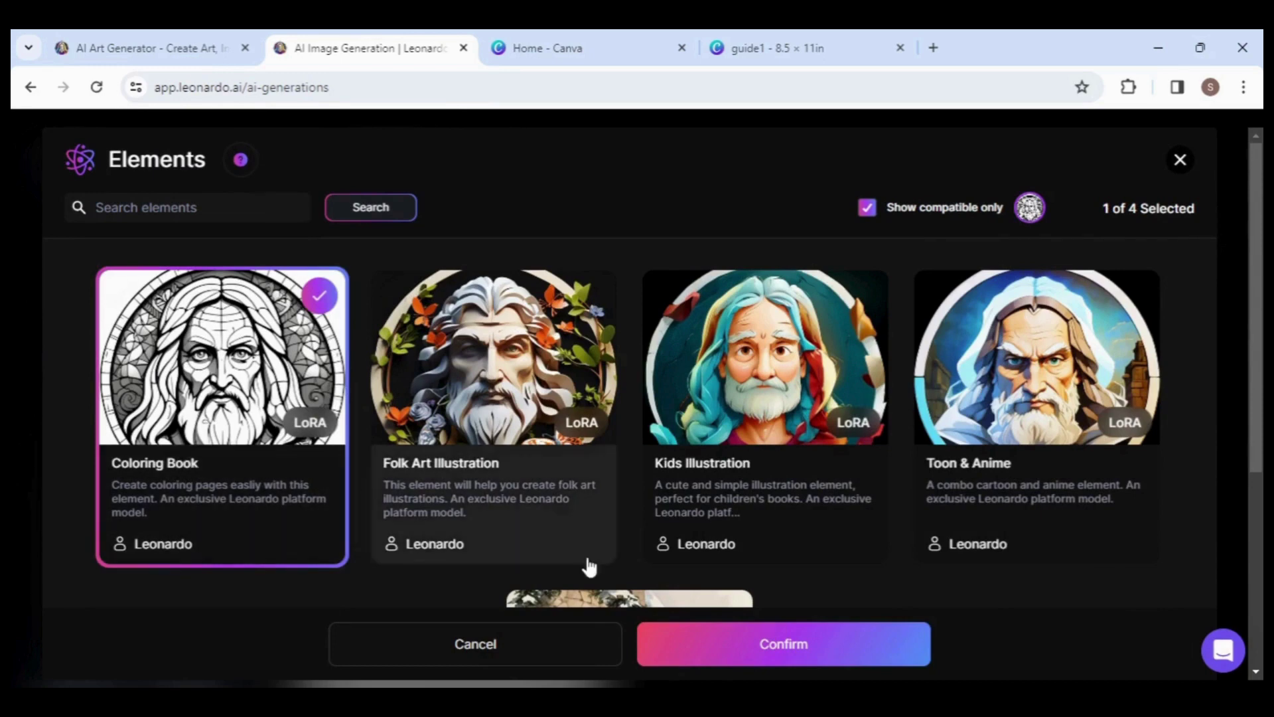
left_click(727, 657)
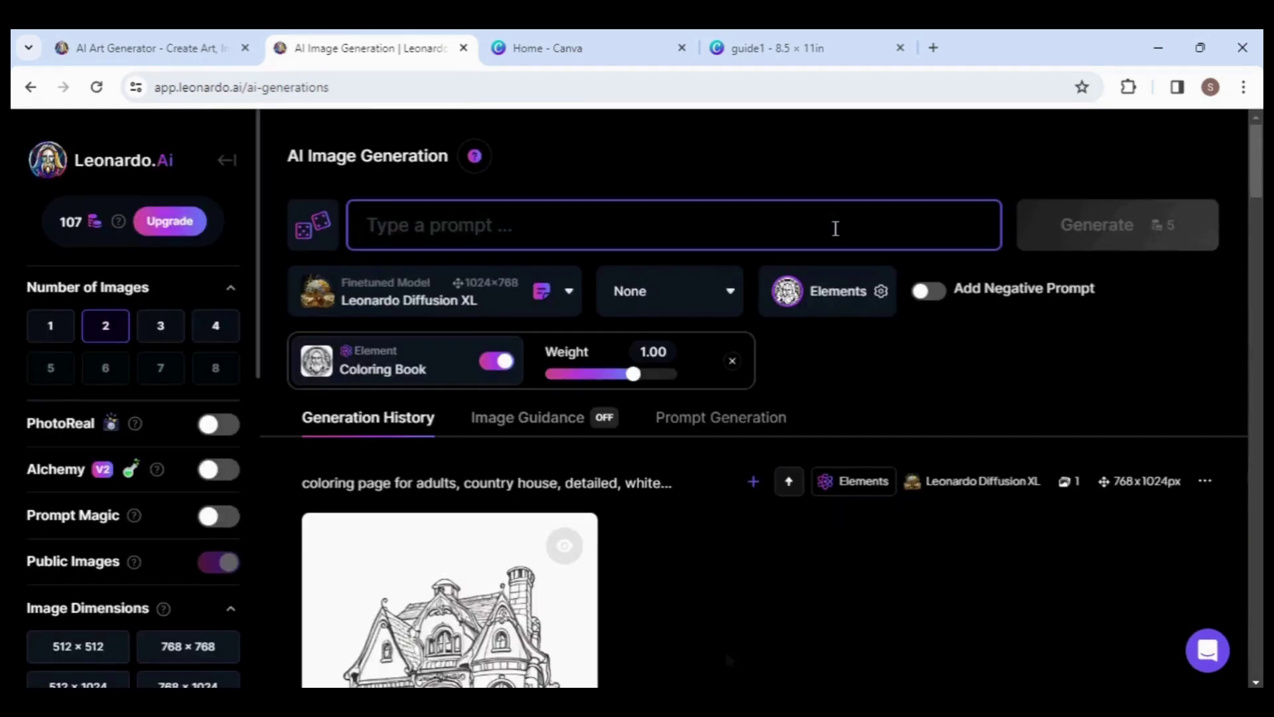
type("coloring page, country house and garden,")
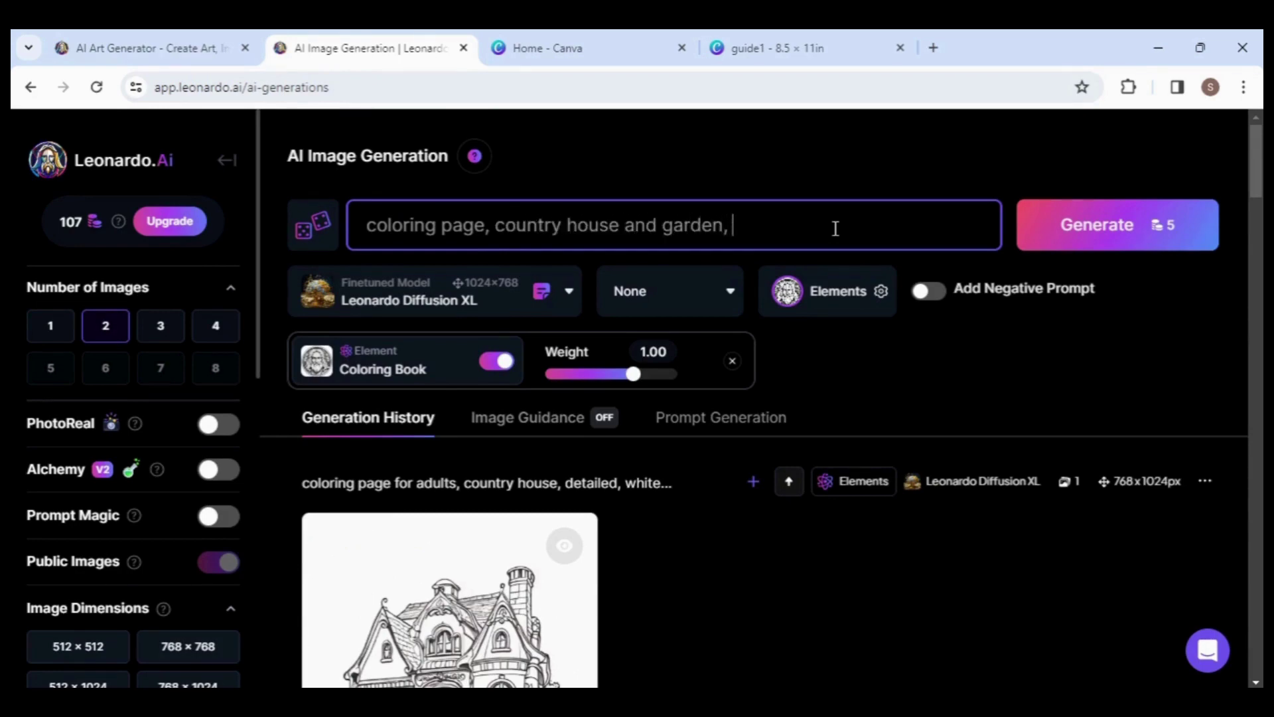
type("white")
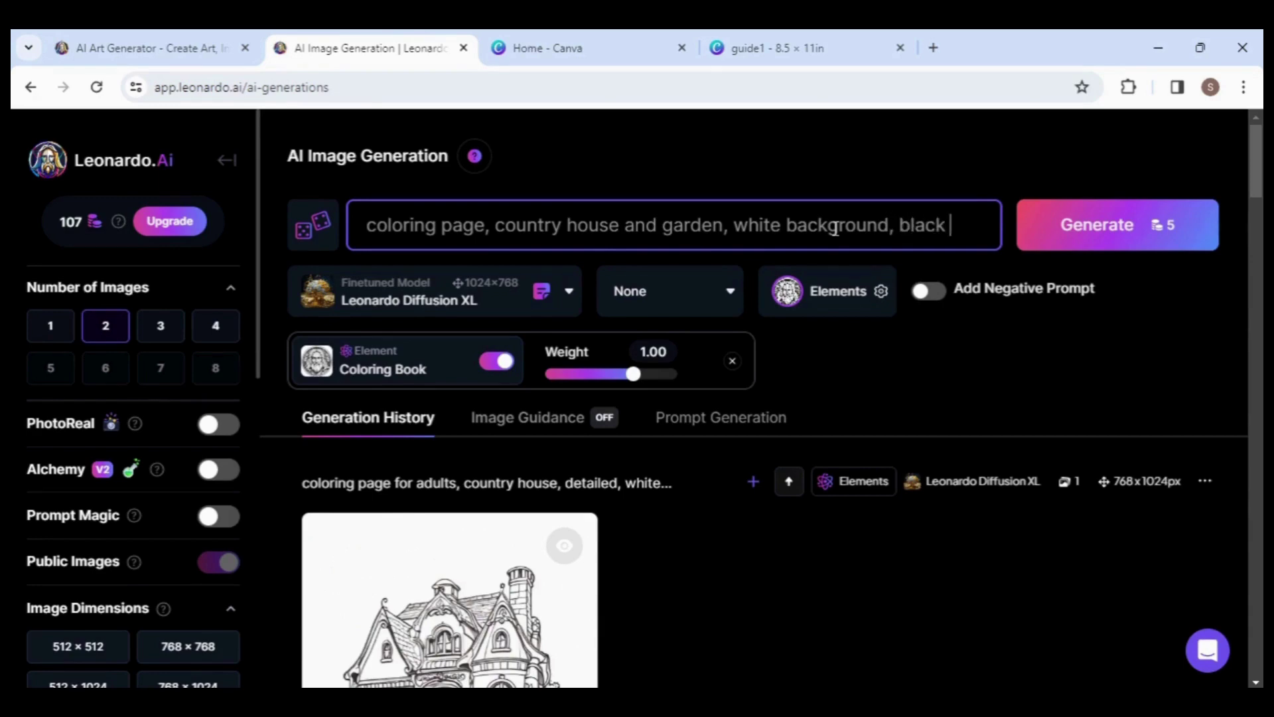
type(" backgr")
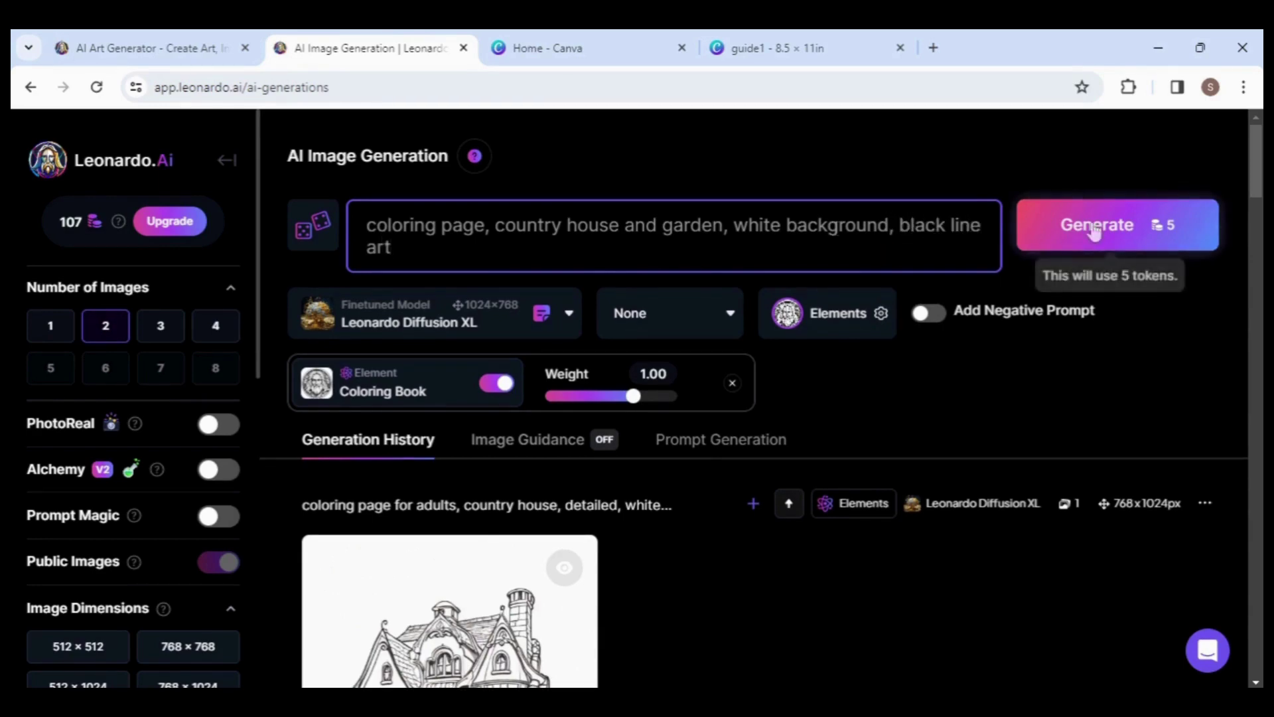
left_click(1093, 226)
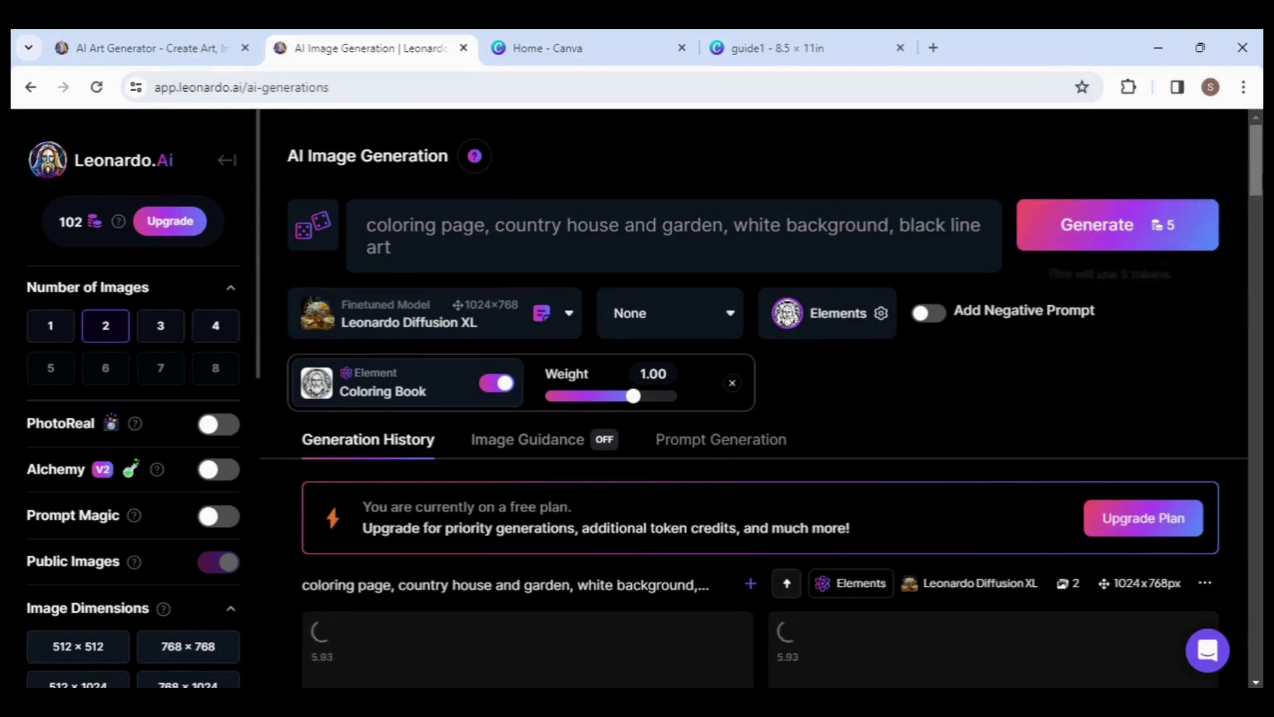
- Scroll the Generation History to review both 1024×768 black line-art country-house pages
scroll(663, 558, "down", 3)
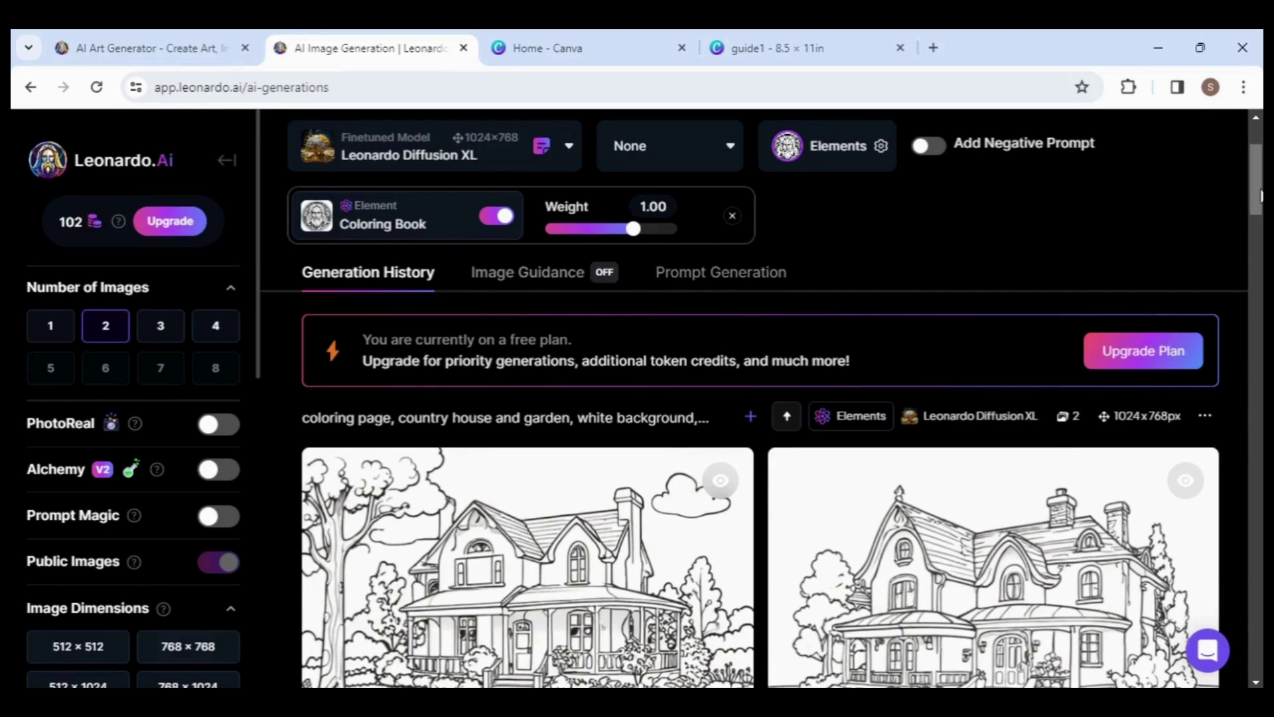
left_click_drag(1261, 194, 1261, 219)
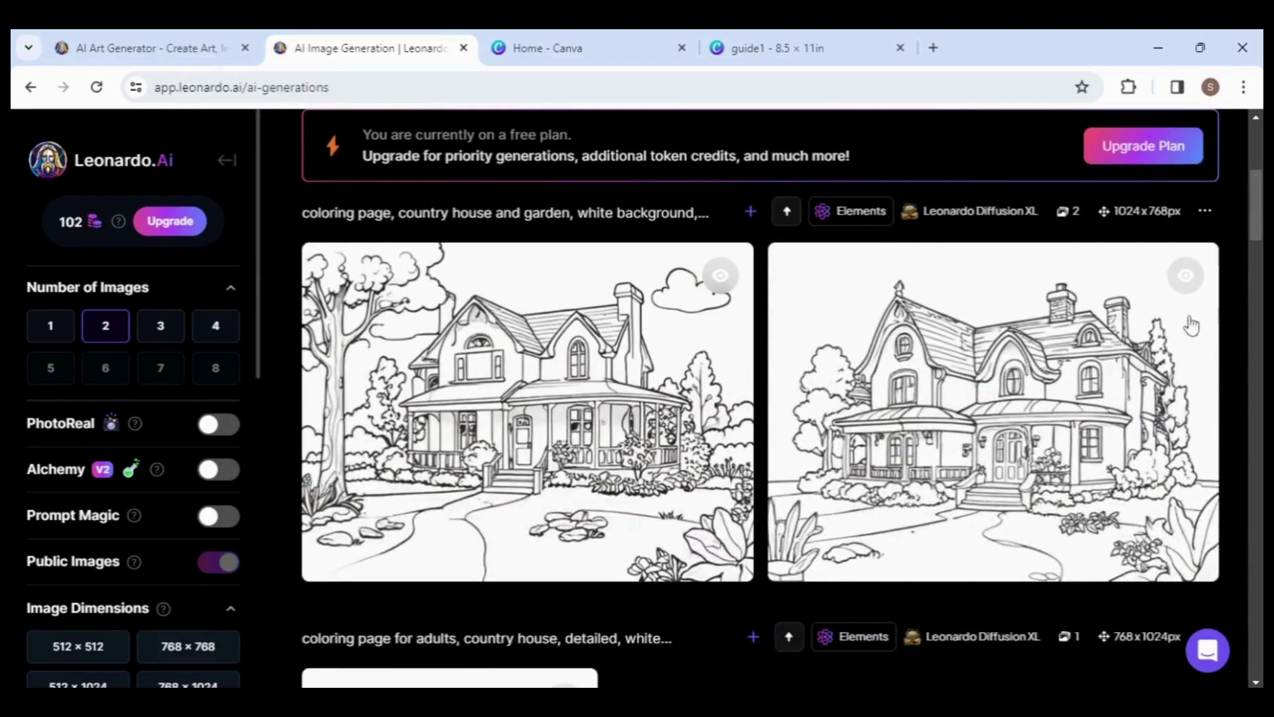
mouse_move(1079, 388)
- Change the aspect ratio to 3:4 (768×1024) and generate two portrait coloring pages
left_click_drag(259, 267, 250, 365)
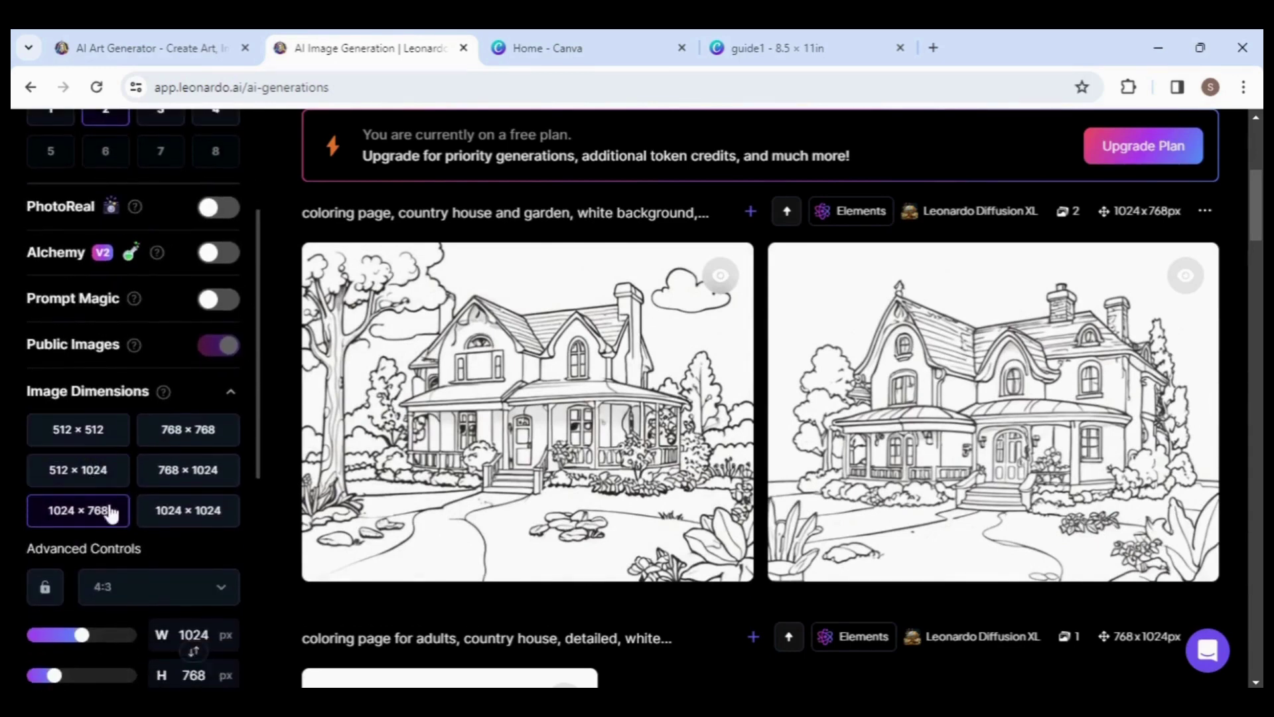
left_click(221, 589)
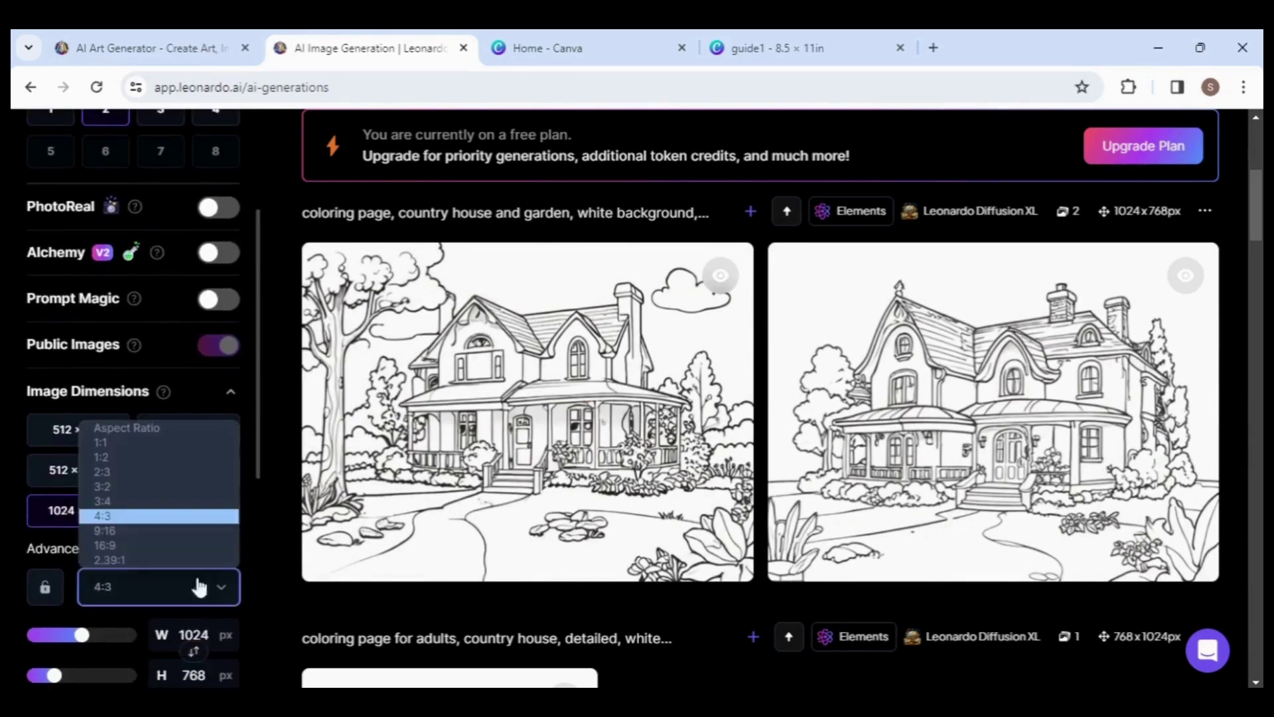
left_click(126, 508)
mouse_move(189, 398)
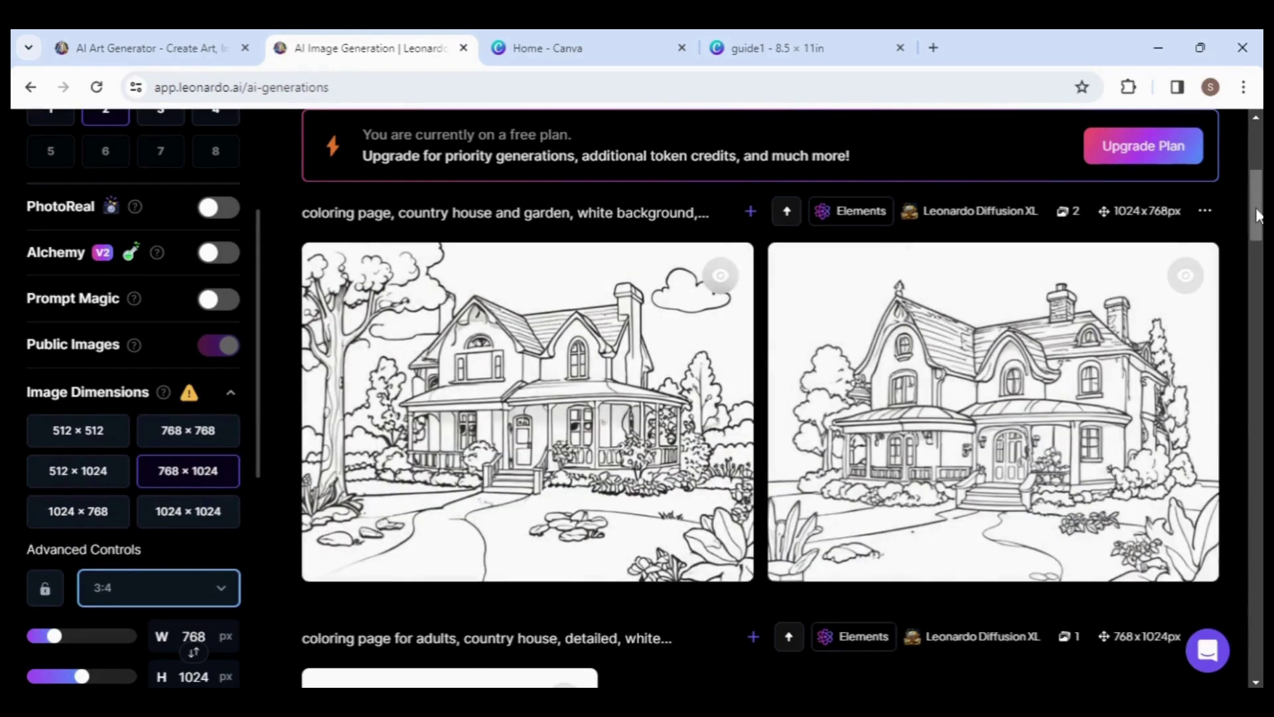
left_click_drag(1254, 207, 1248, 150)
left_click(1102, 226)
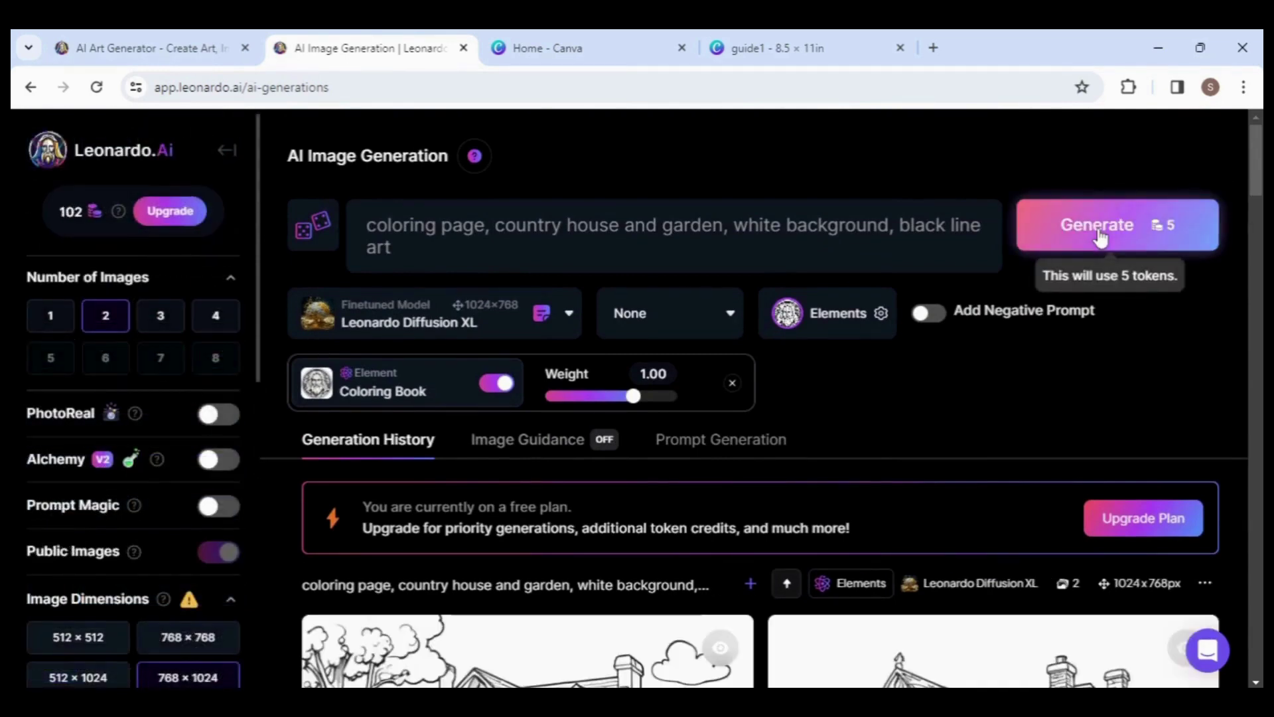
left_click(1098, 229)
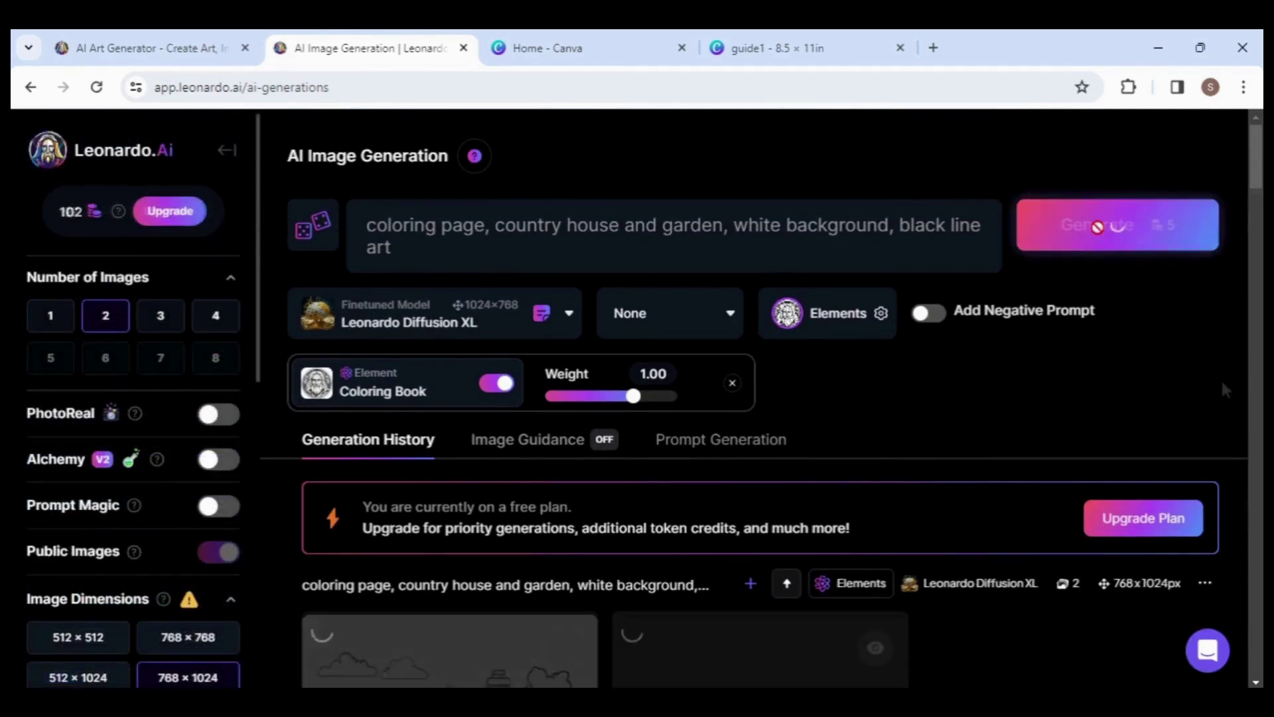
left_click_drag(1260, 174, 1260, 217)
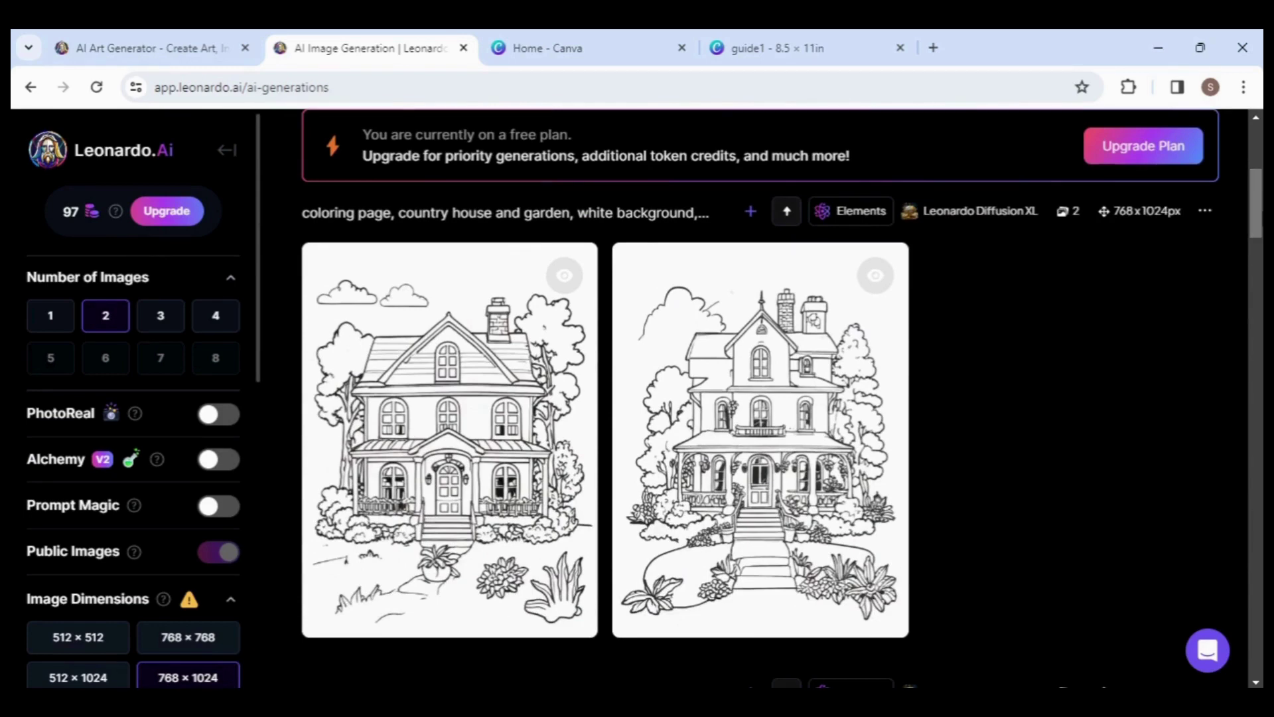
left_click_drag(1256, 212, 1242, 47)
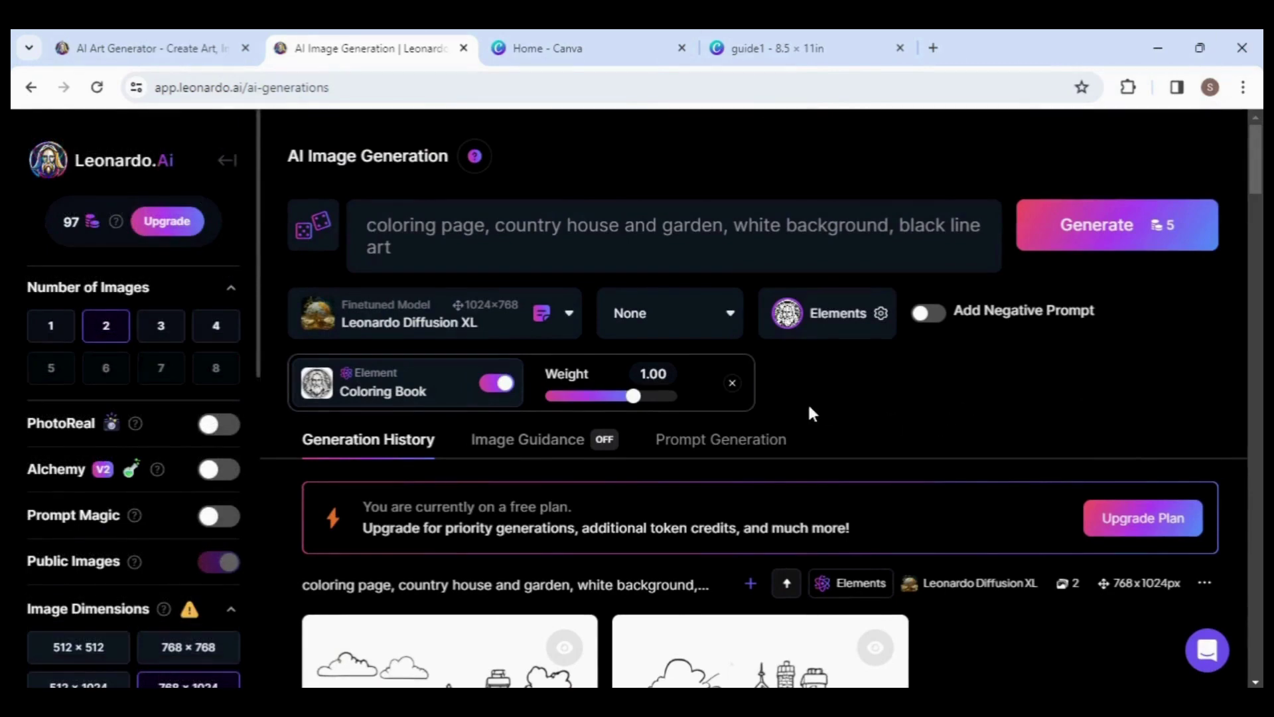
- Raise the Coloring Book weight to 2.00 and generate a new pair of images
left_click_drag(636, 397, 688, 402)
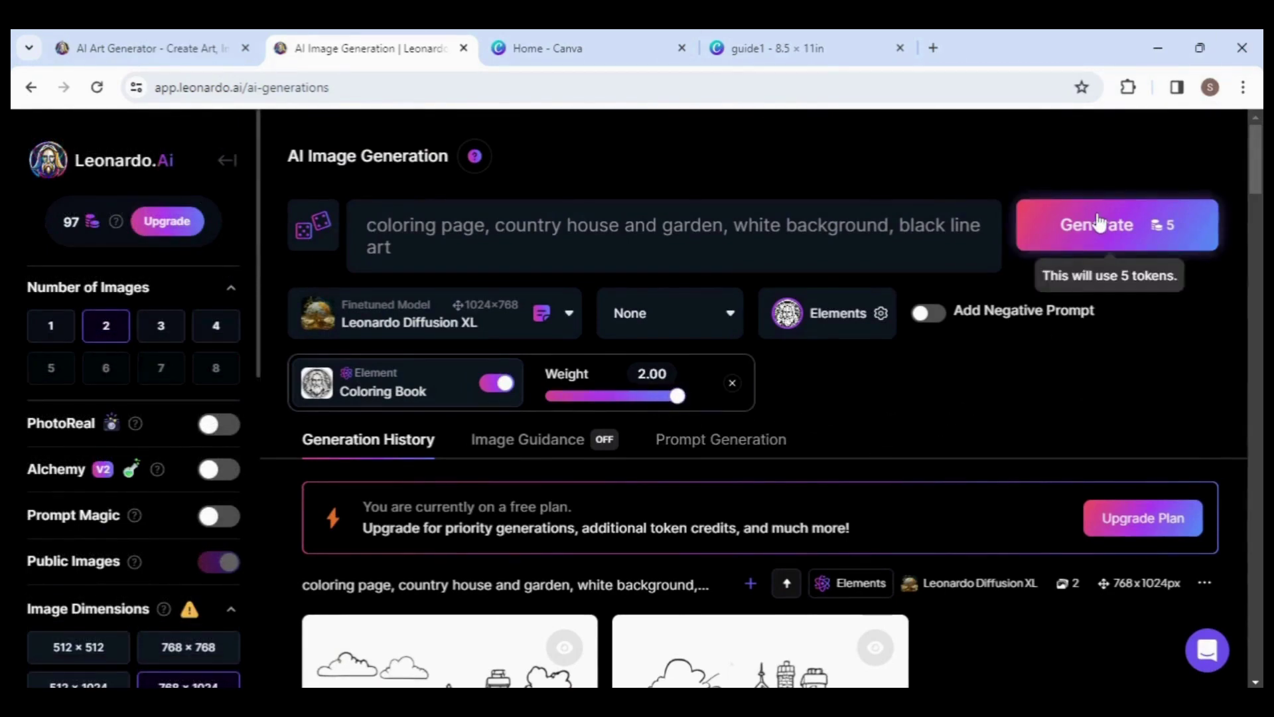
left_click(1094, 220)
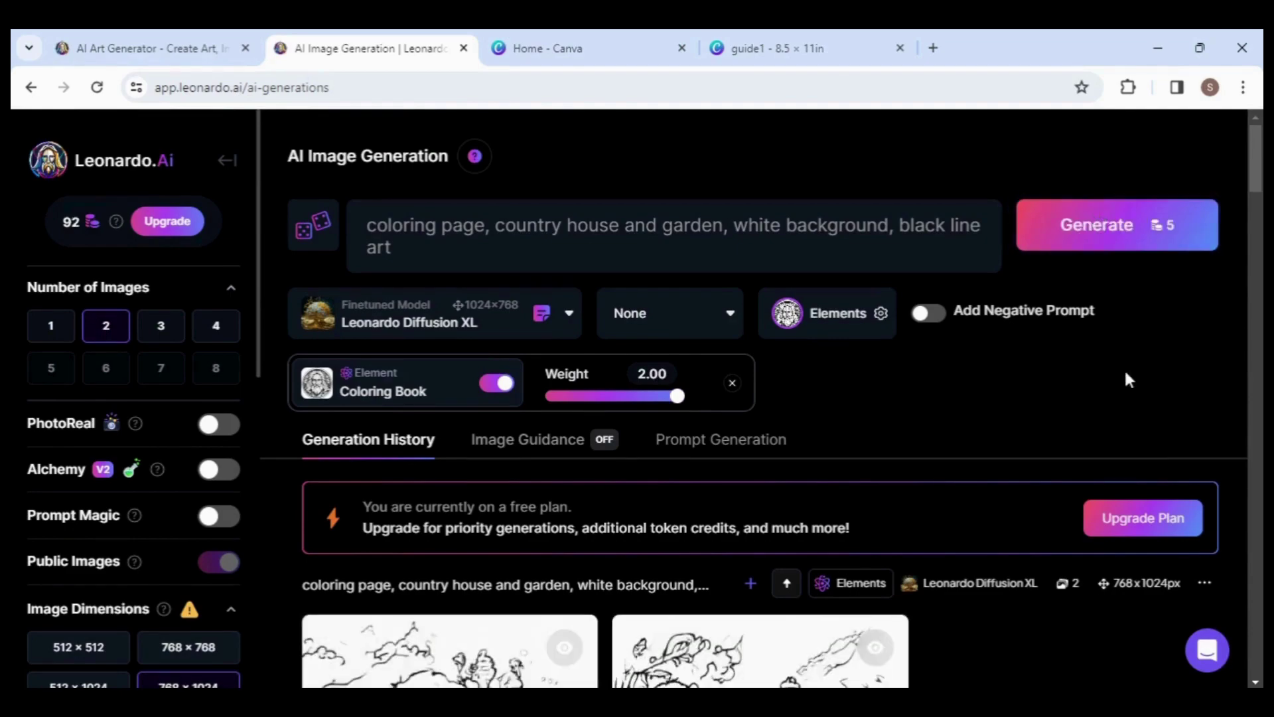
scroll(756, 398, "down", 3)
scroll(764, 464, "down", 1)
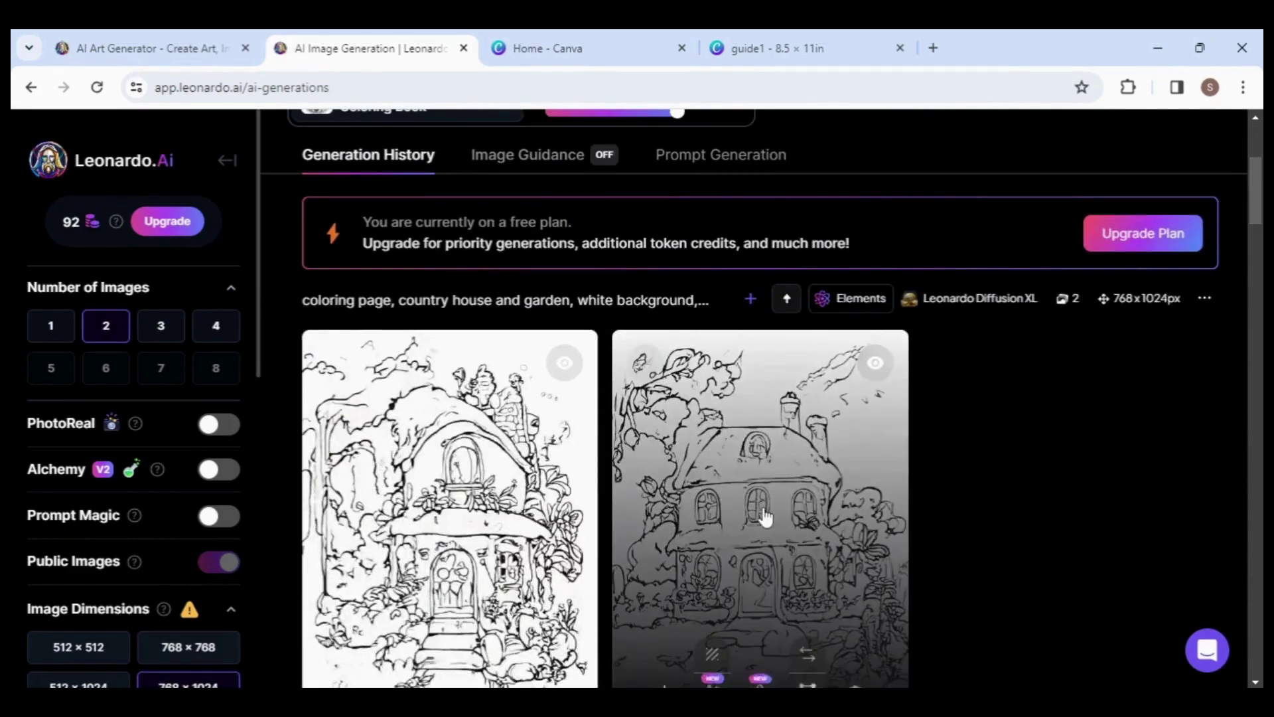
scroll(856, 559, "down", 1)
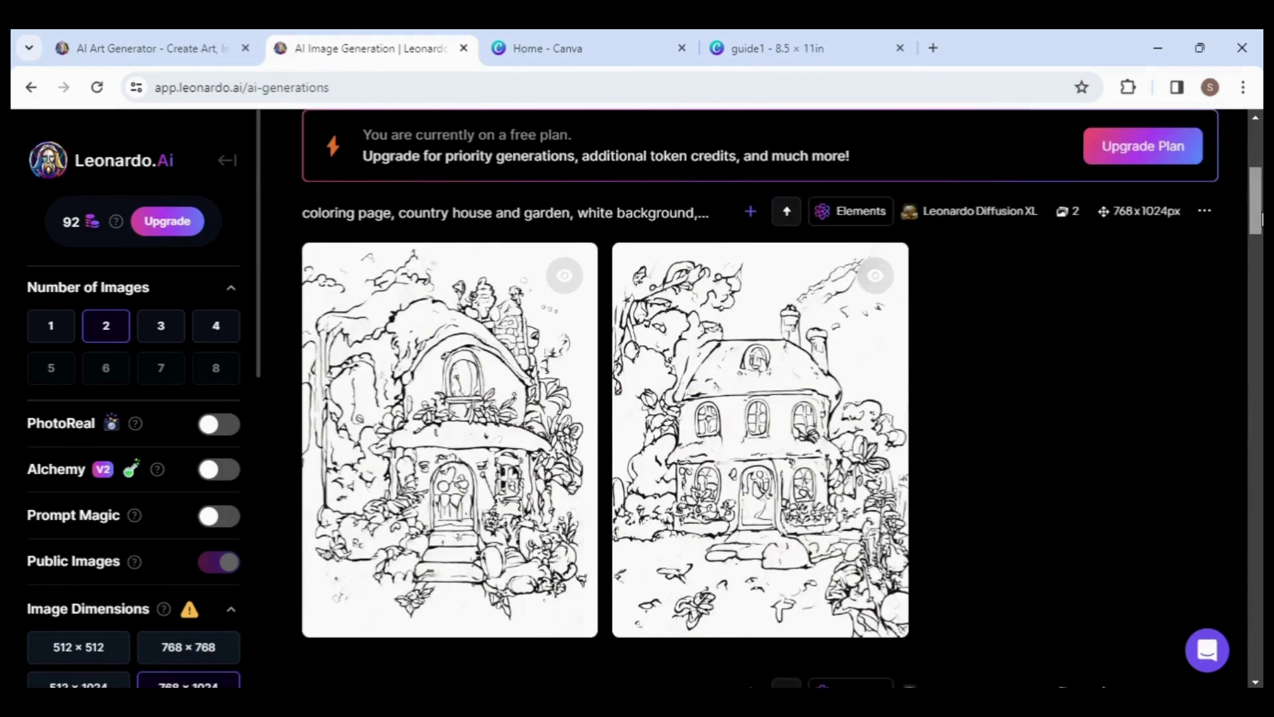
scroll(856, 559, "up", 5)
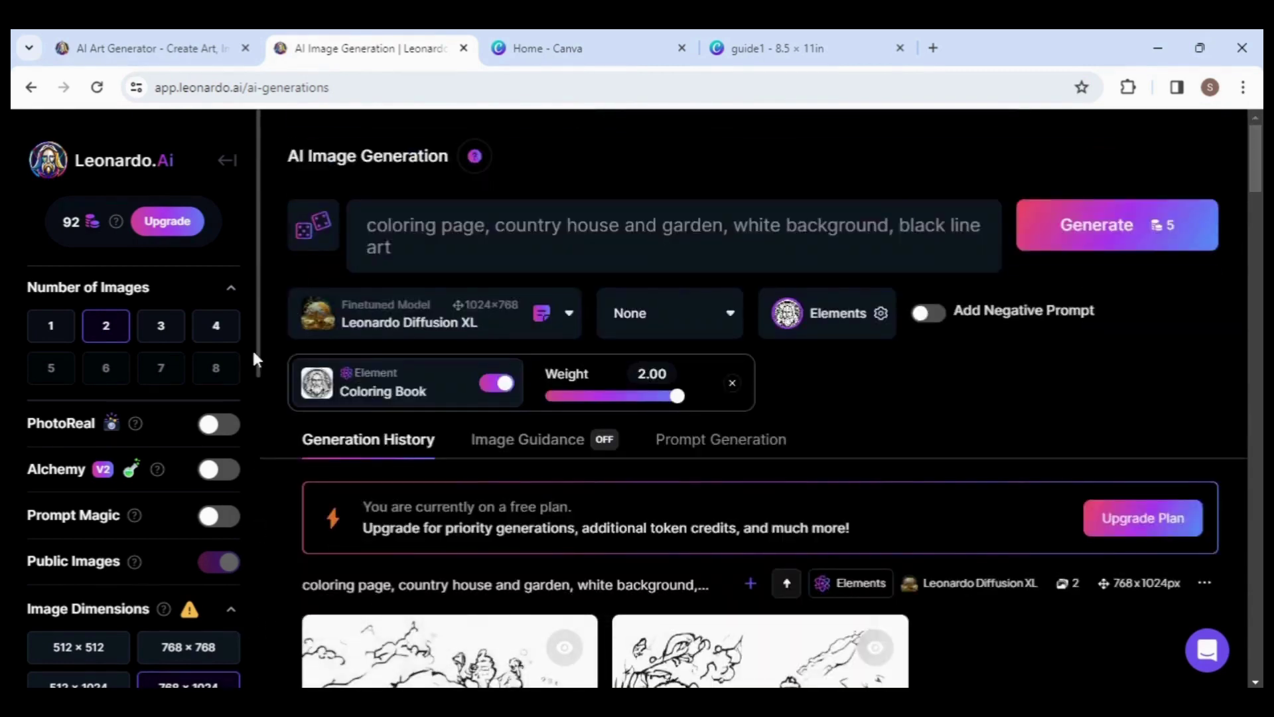
scroll(257, 359, "down", 1)
scroll(264, 377, "down", 2)
- Switch back to 1024×768, generate again, and lower the Coloring Book weight to 0.50
left_click(91, 580)
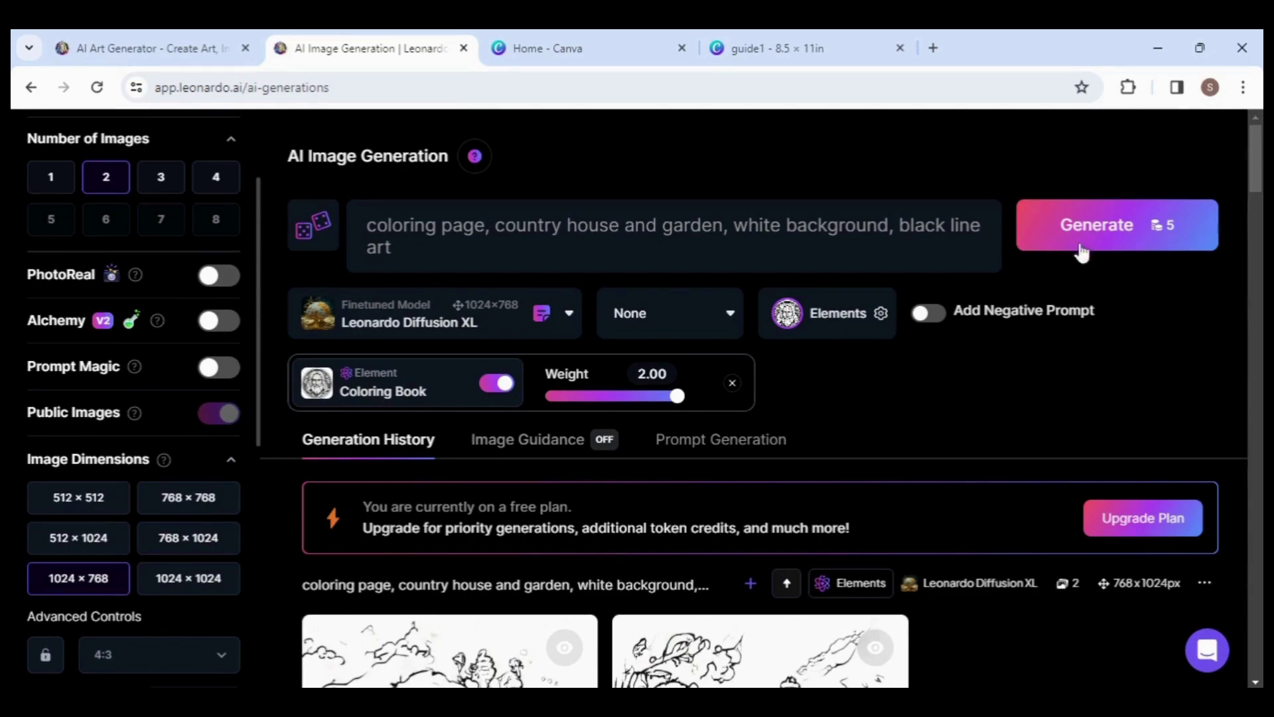
left_click(1102, 229)
scroll(760, 398, "down", 4)
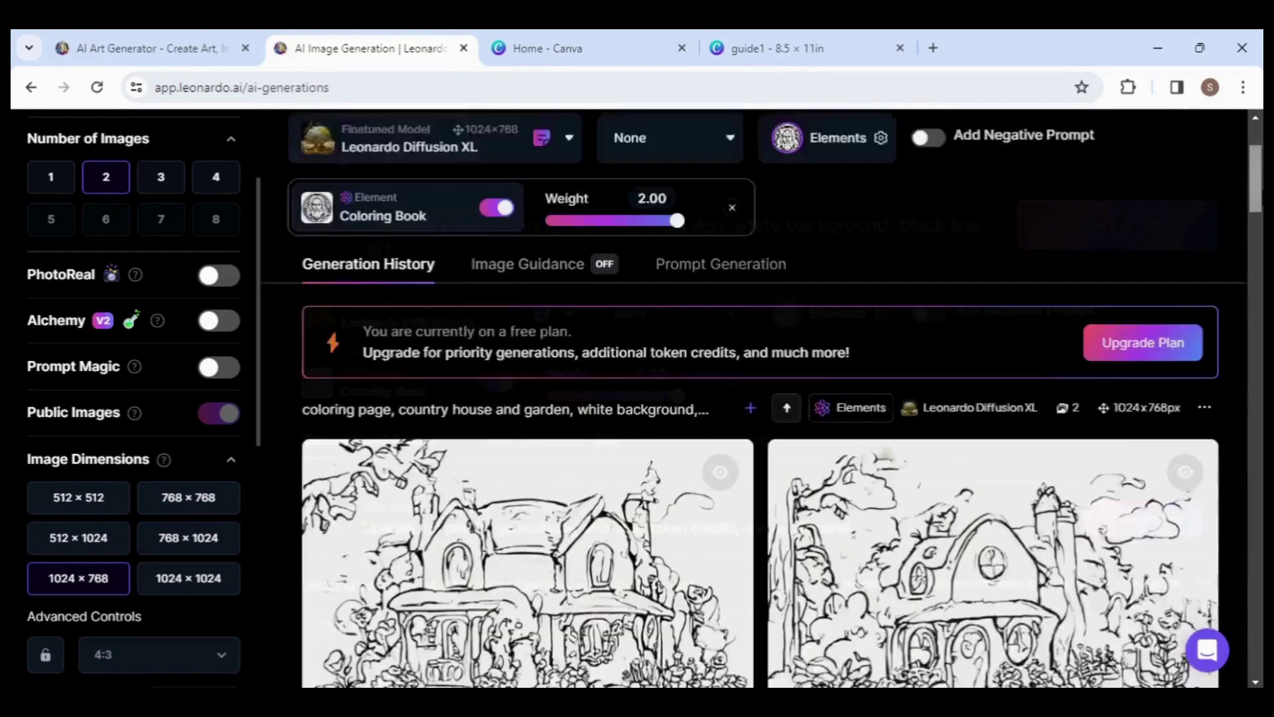
scroll(637, 399, "up", 4)
left_click_drag(637, 398, 604, 400)
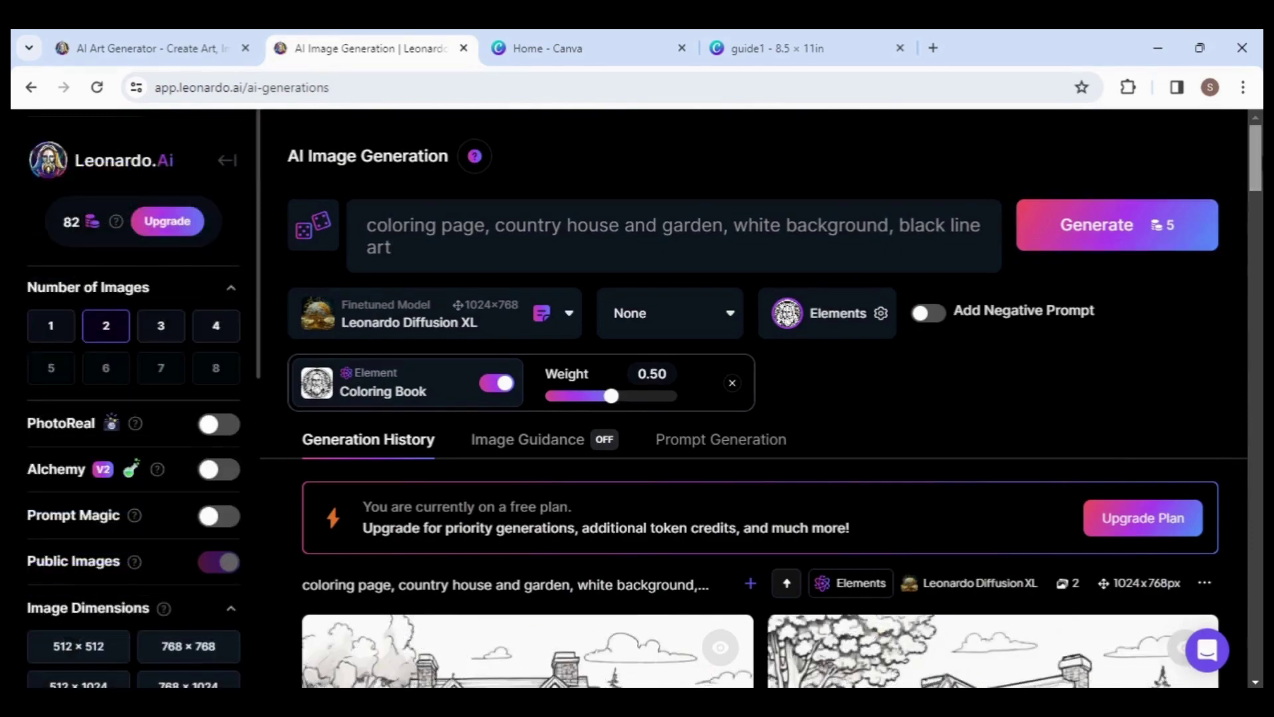
scroll(1237, 207, "down", 7)
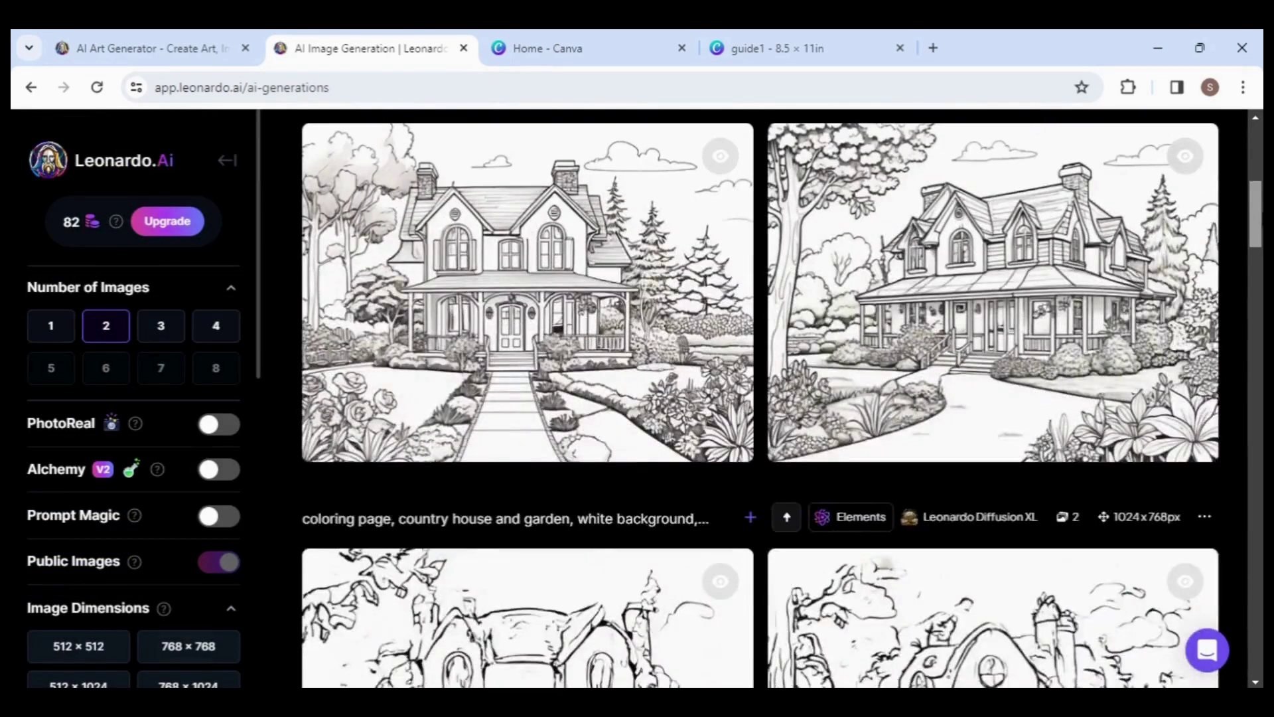
scroll(760, 398, "up", 3)
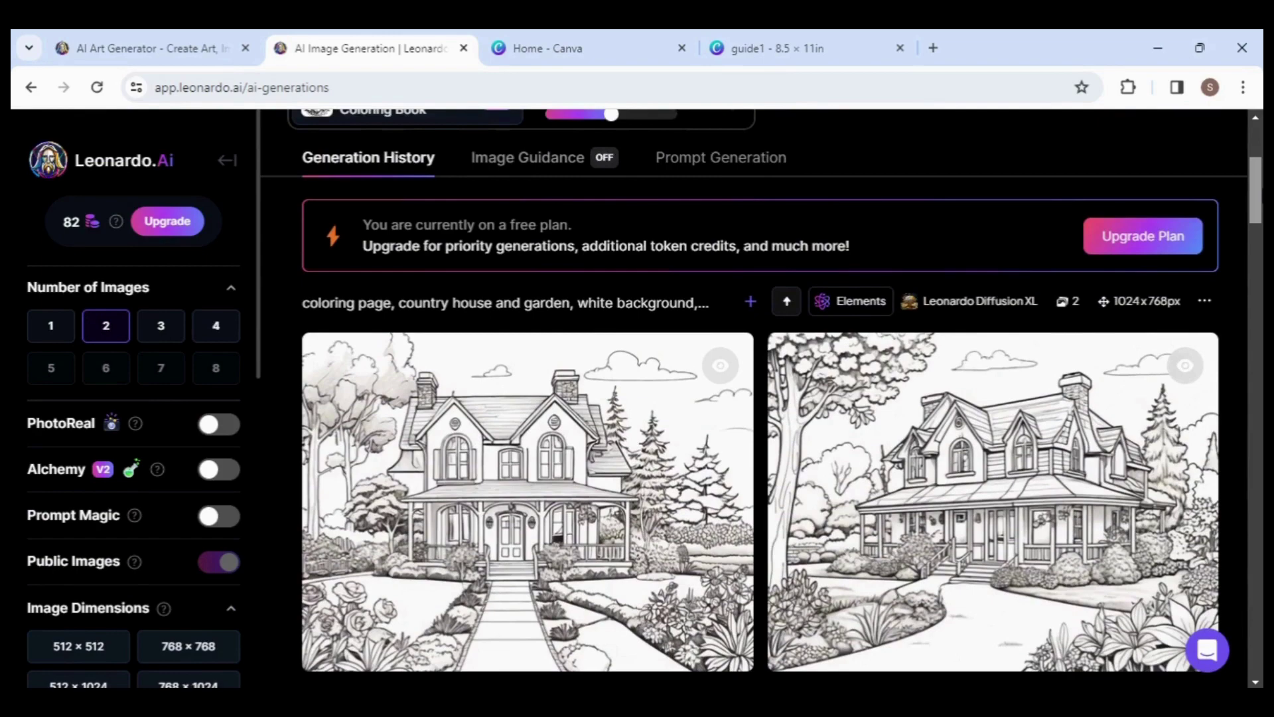
scroll(762, 391, "down", 1)
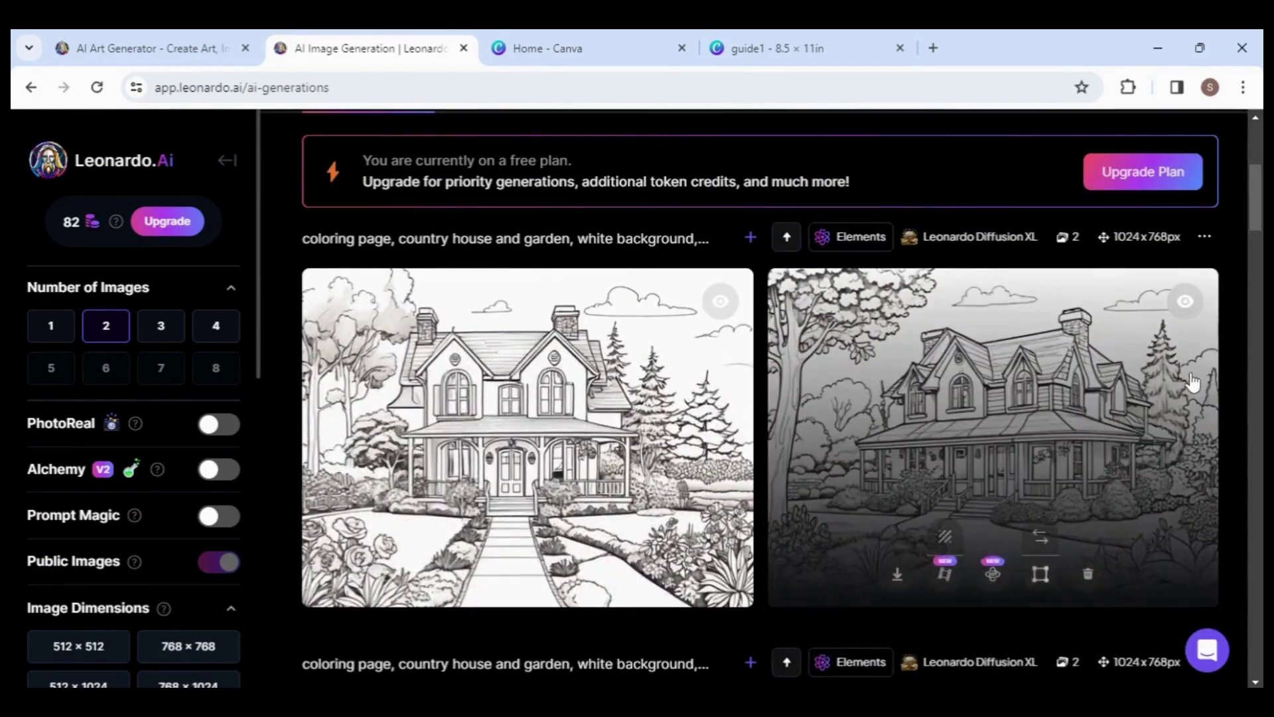
- Download the first country-house image as a JPG, cancelling the Alchemy Upscaler without upscaling
scroll(1260, 190, "up", 6)
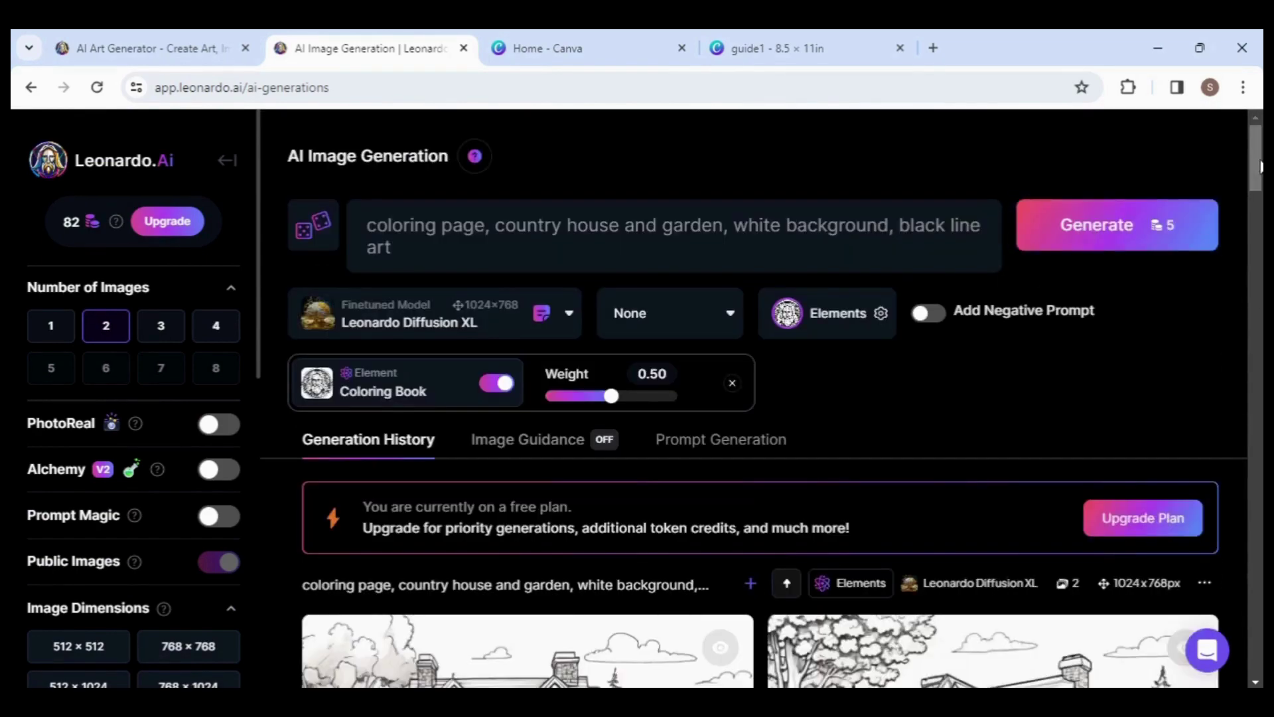
scroll(1236, 207, "down", 7)
scroll(762, 398, "up", 4)
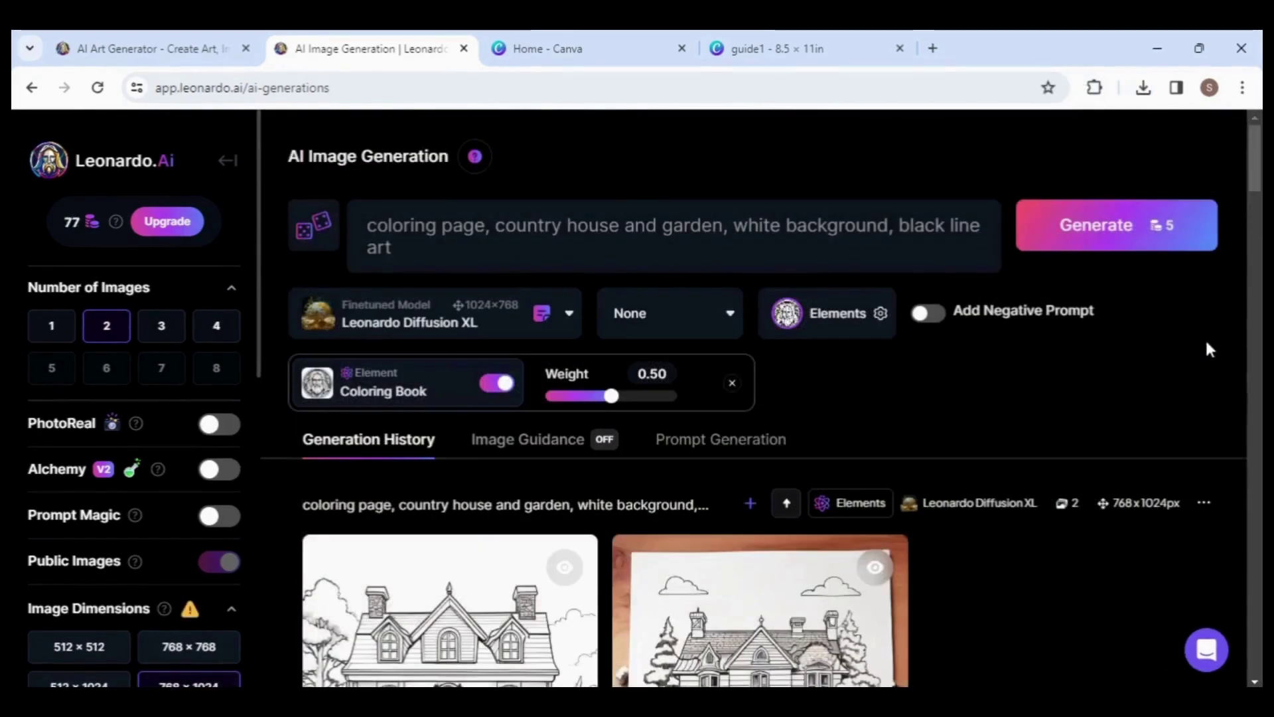
left_click_drag(1255, 159, 1251, 219)
mouse_move(433, 361)
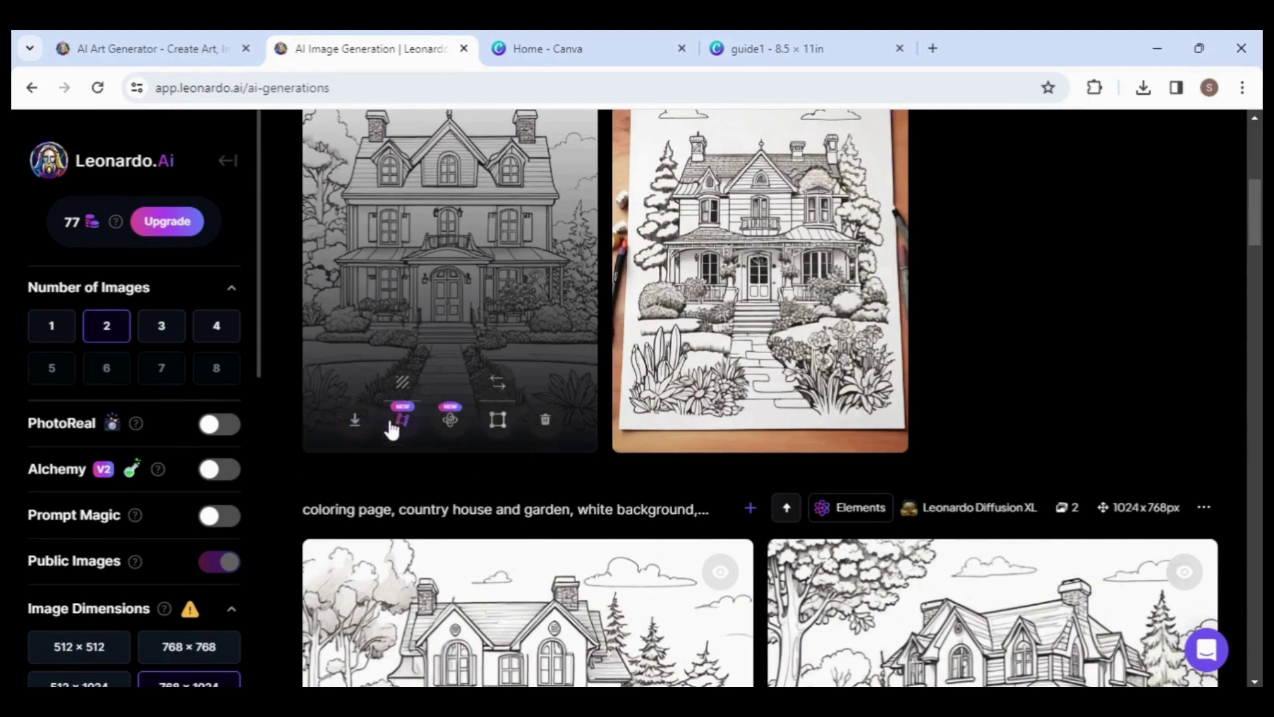
left_click(450, 421)
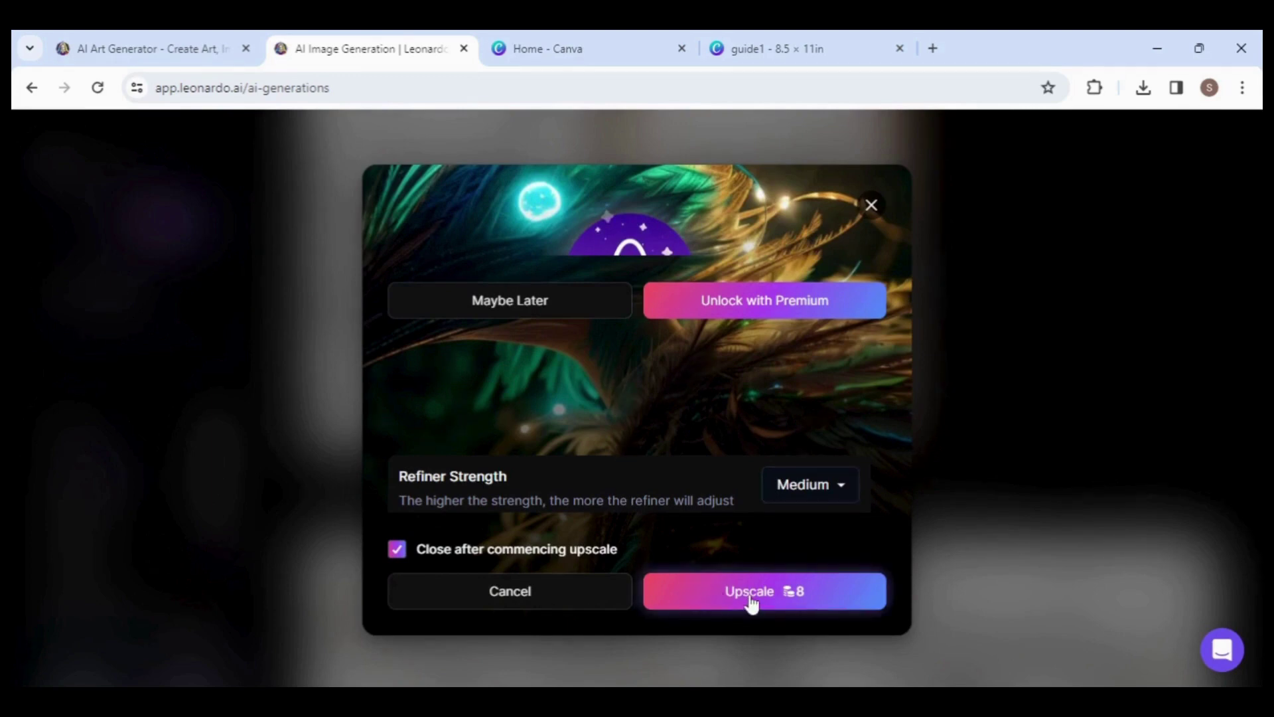
left_click(871, 205)
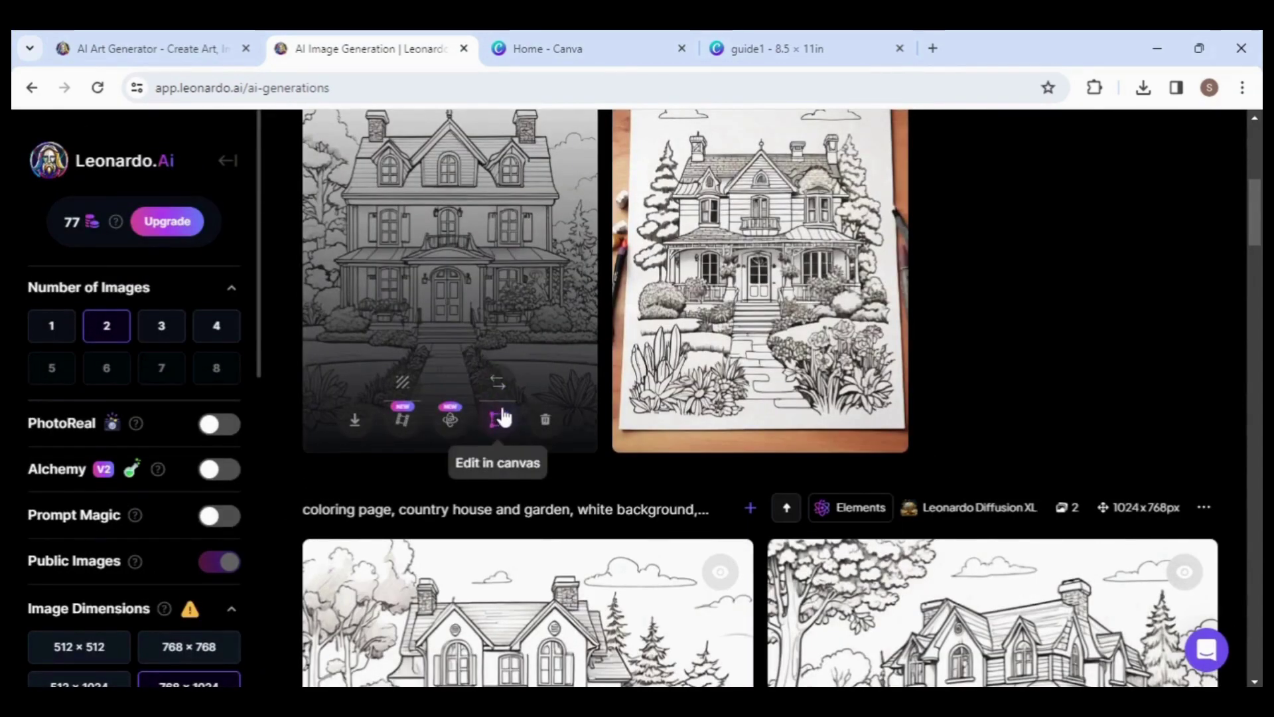
left_click(355, 430)
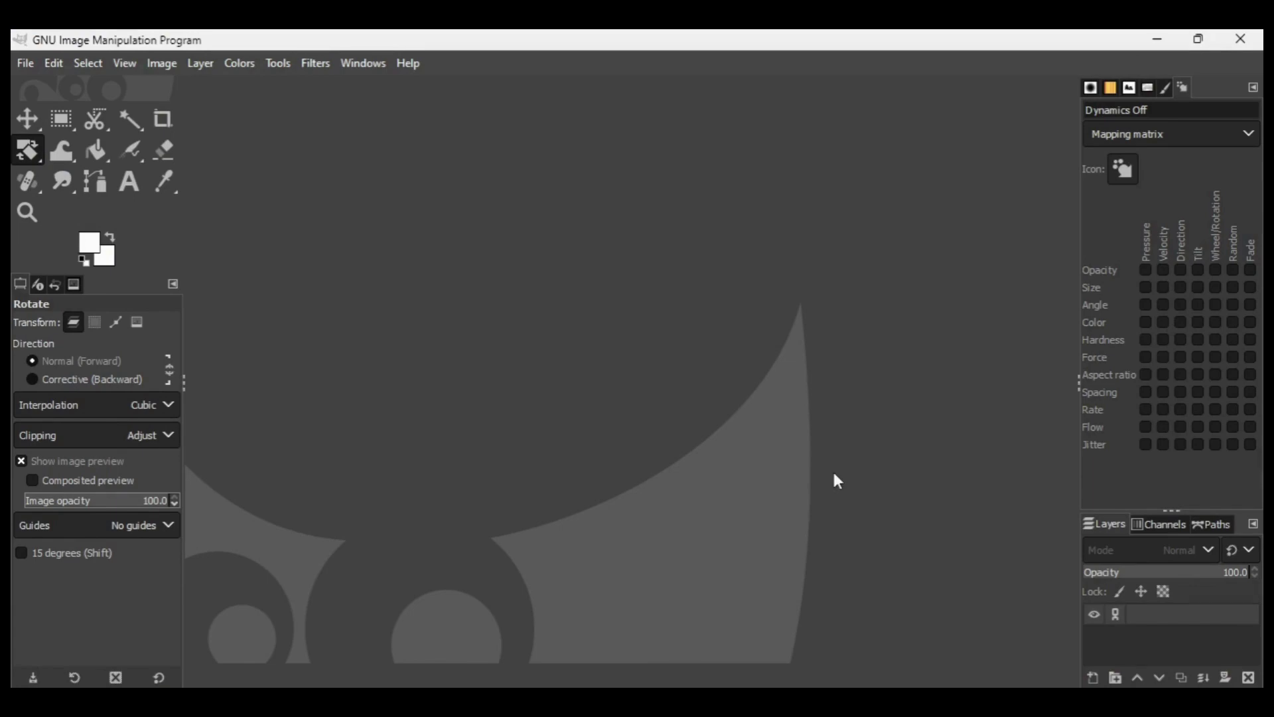
- Drag the newest house JPG from Downloads > leonardo into GIMP
key("alt+Tab")
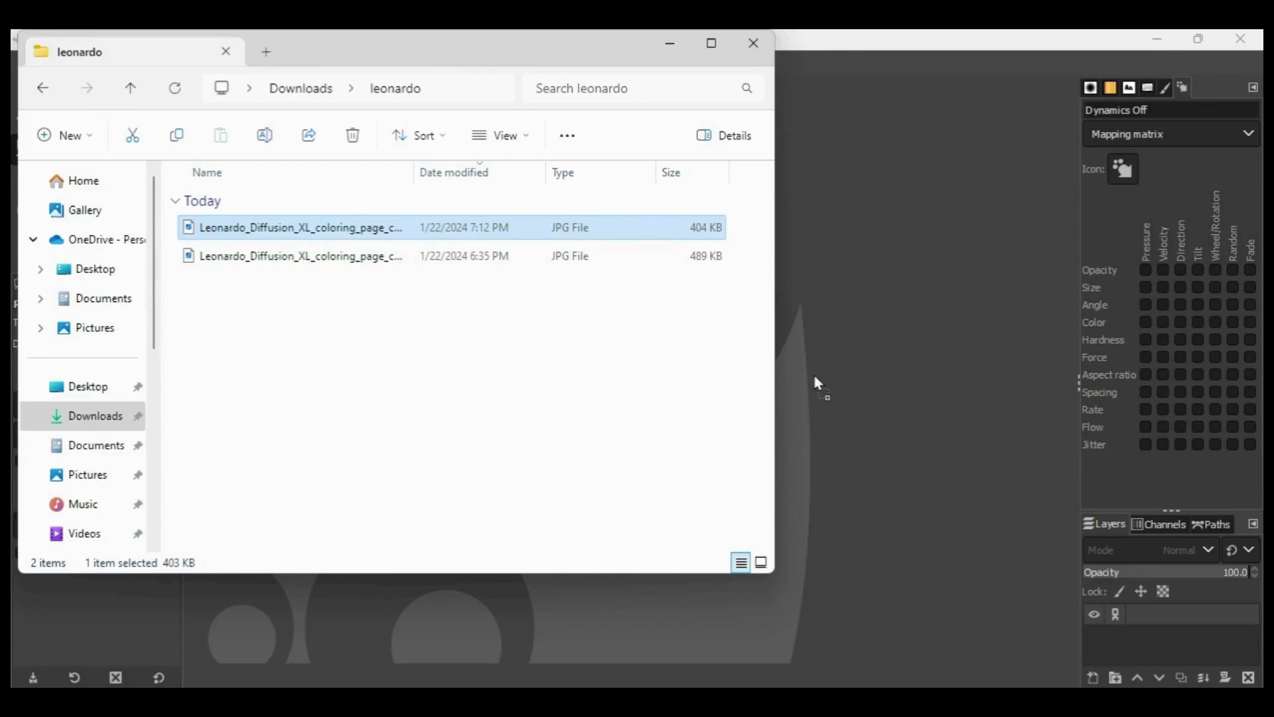
left_click_drag(815, 375, 812, 373)
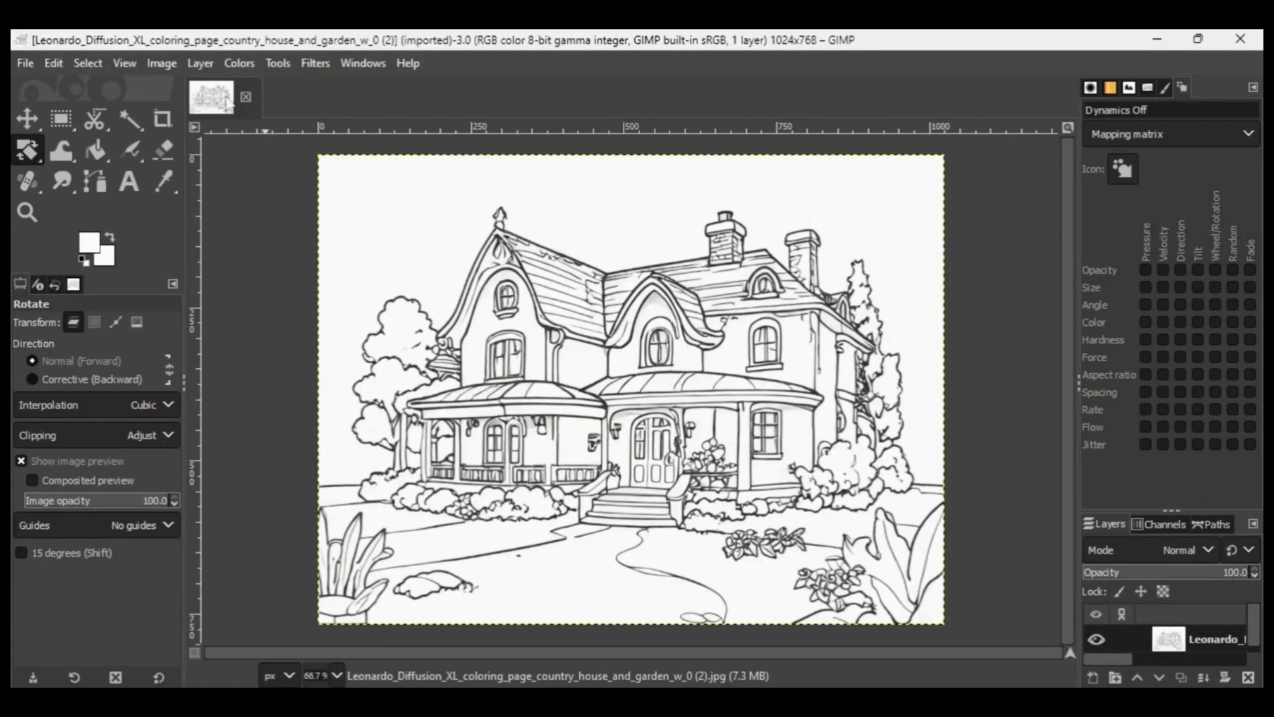
- Scale the image to 2048 × 1536 pixels at 300 pixels/in
left_click(162, 63)
left_click(199, 324)
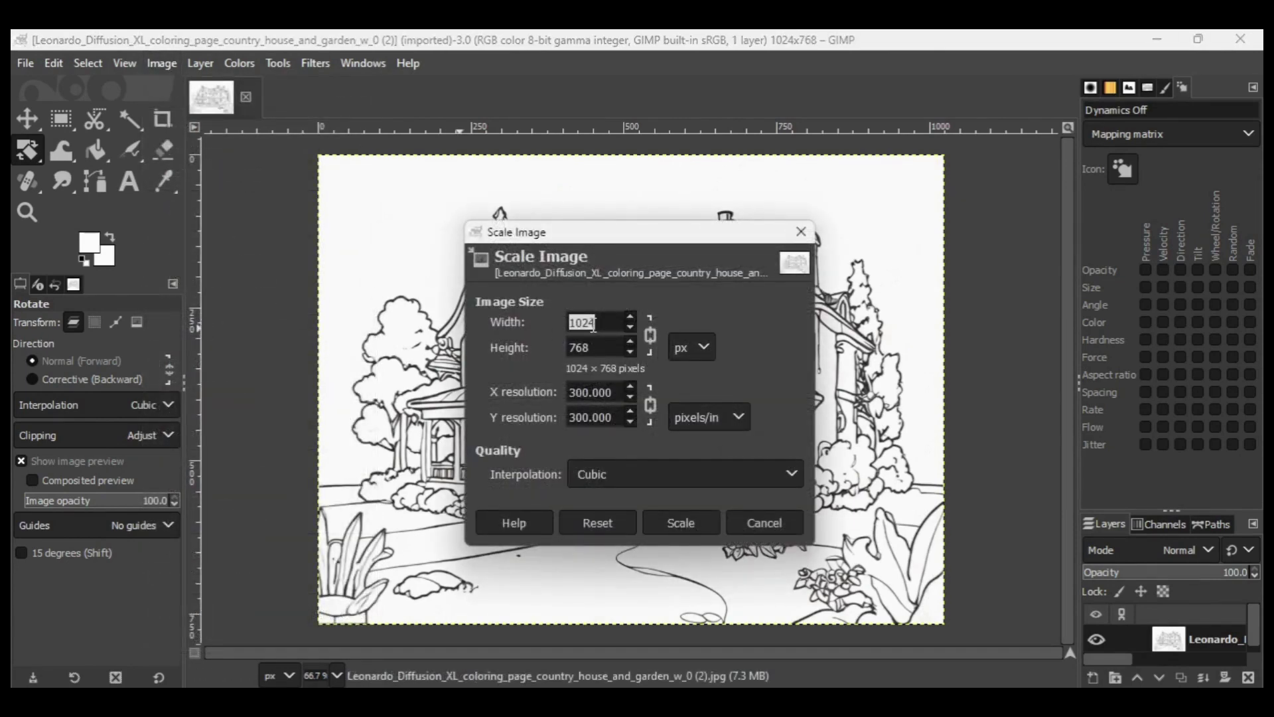
type("2048")
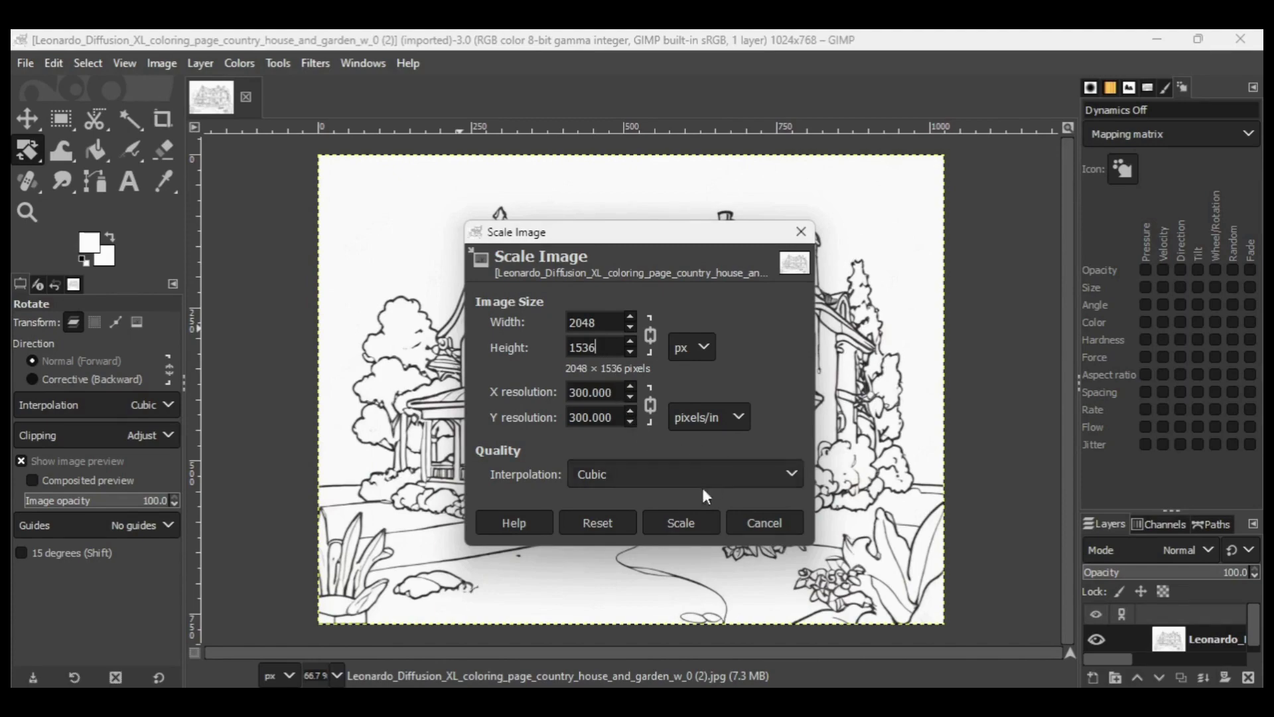
left_click(677, 522)
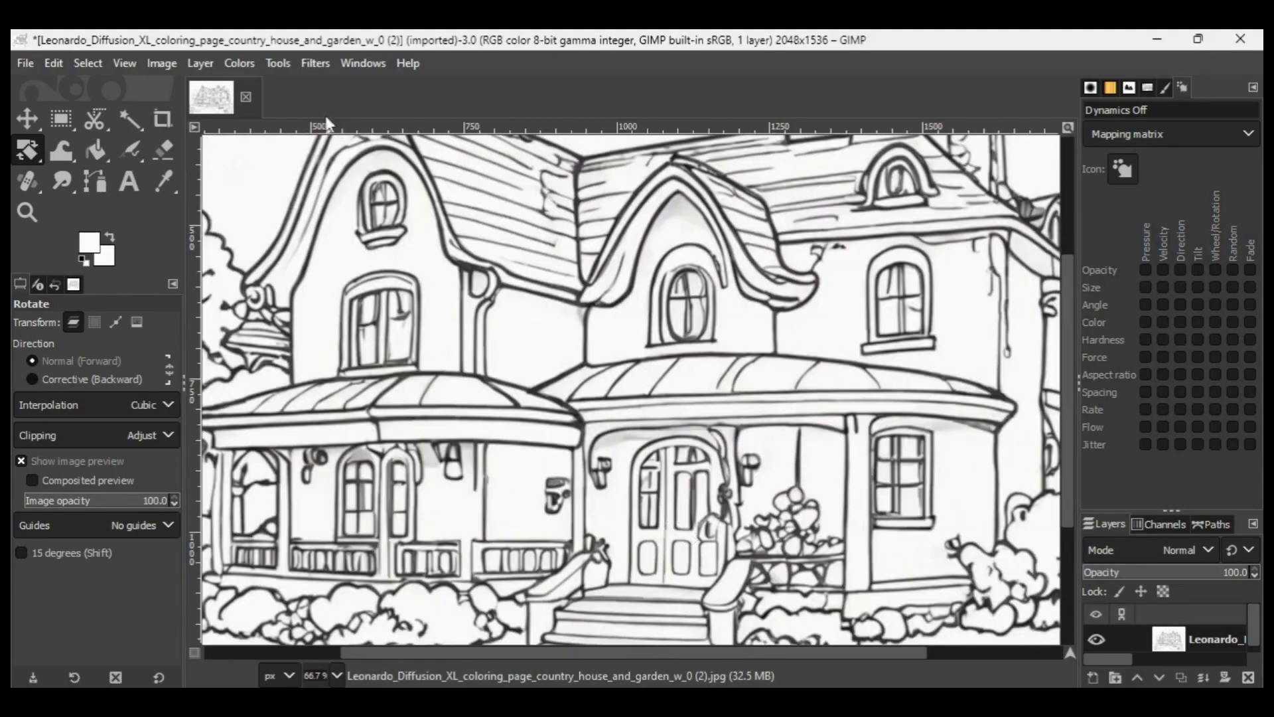
- Fuzzy-select the smudge at the central gable top, fill it white, and clear the selection
left_click(126, 125)
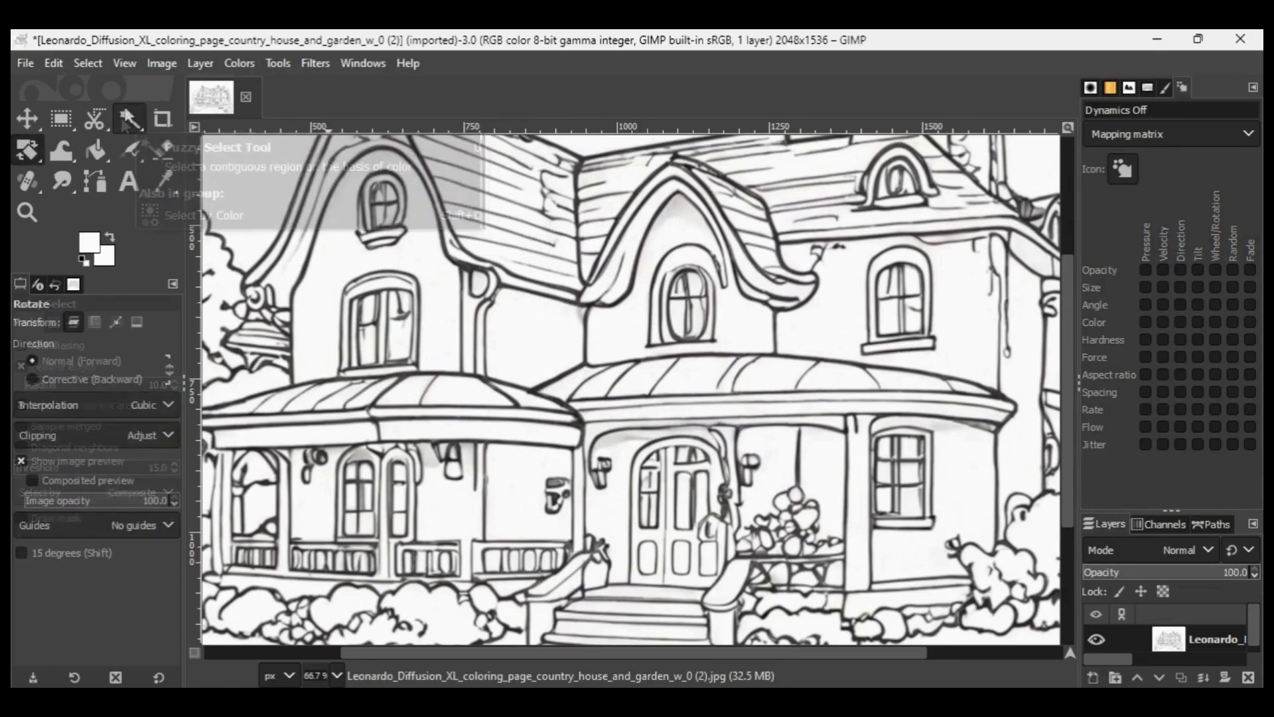
left_click(675, 214)
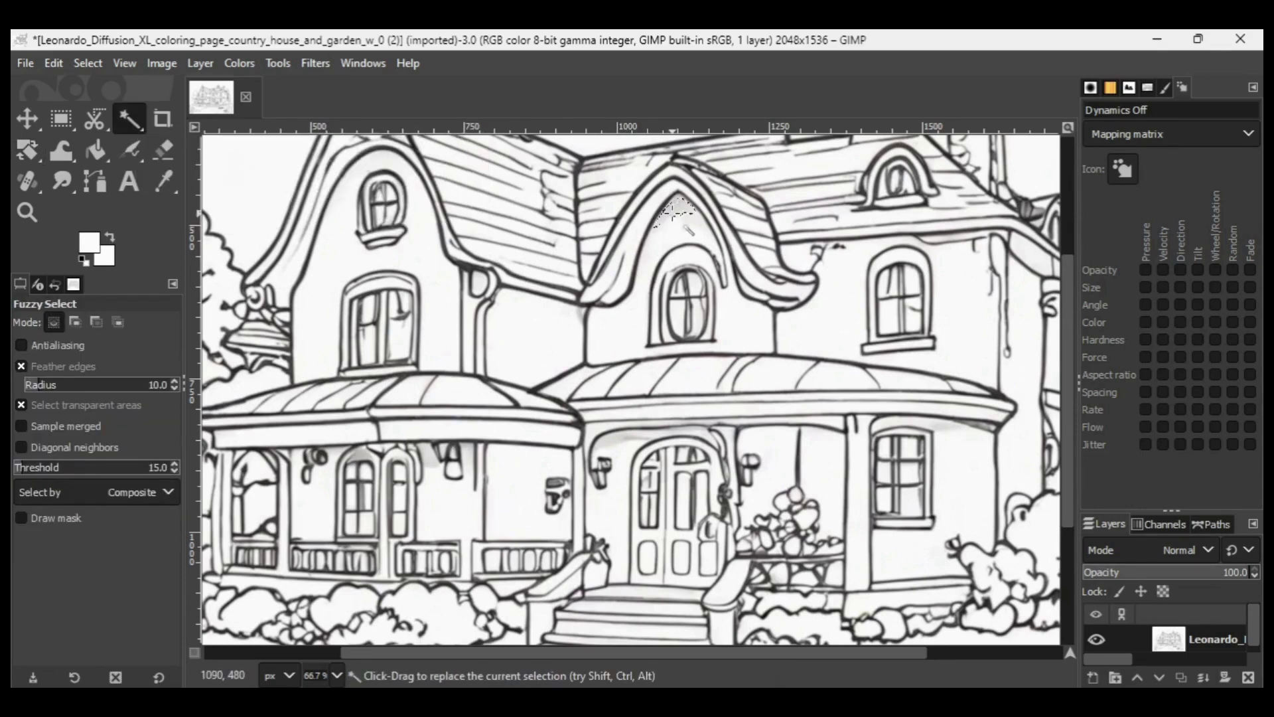
left_click(687, 228, "shift")
key("shift+b")
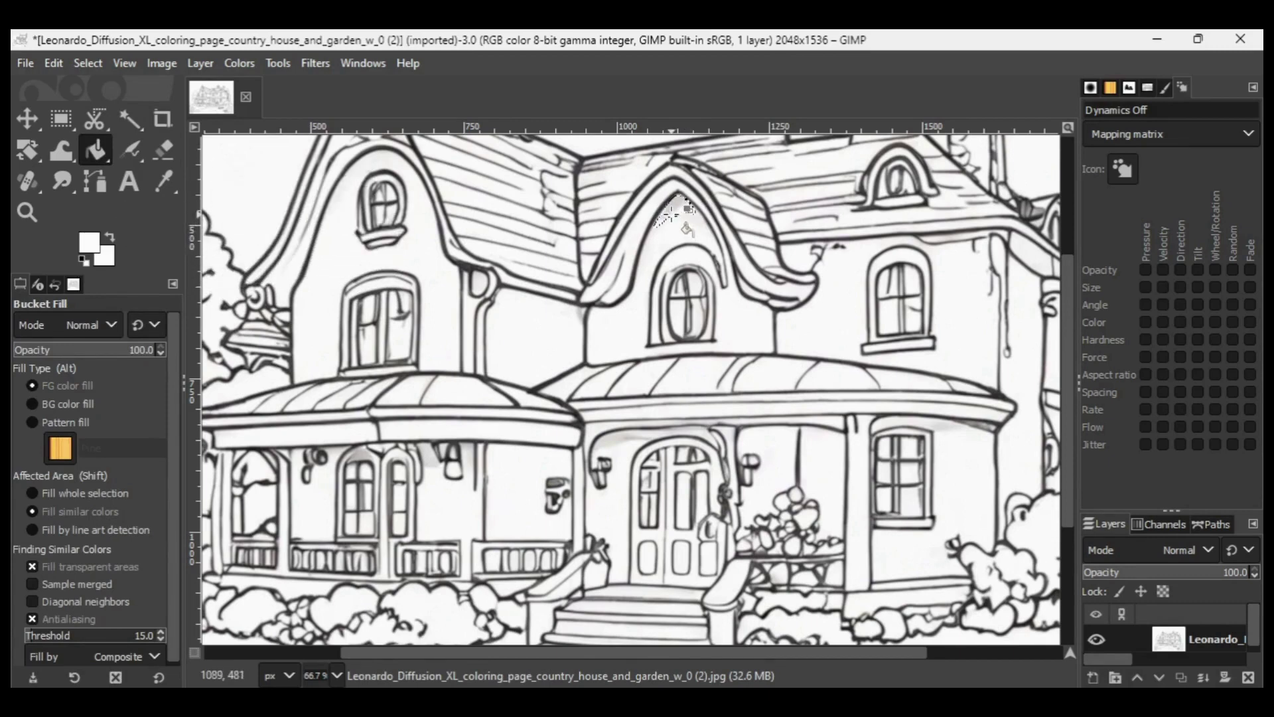
key("shift")
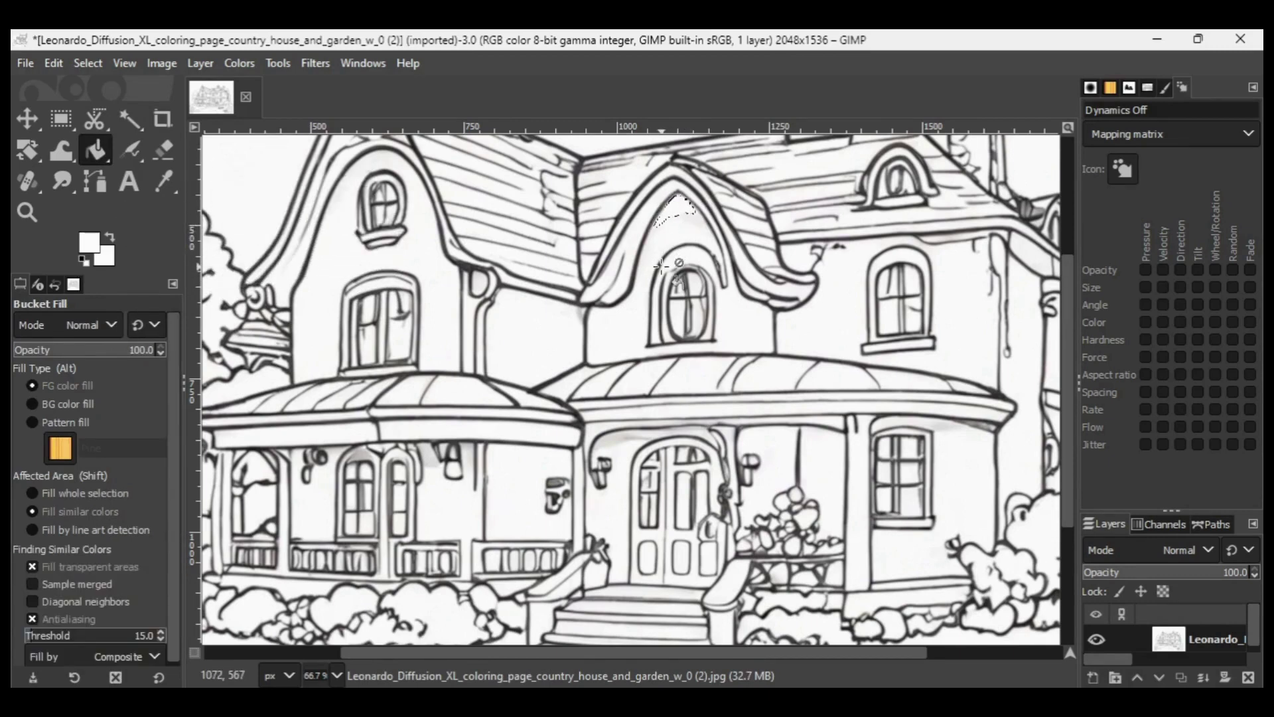
left_click(88, 63)
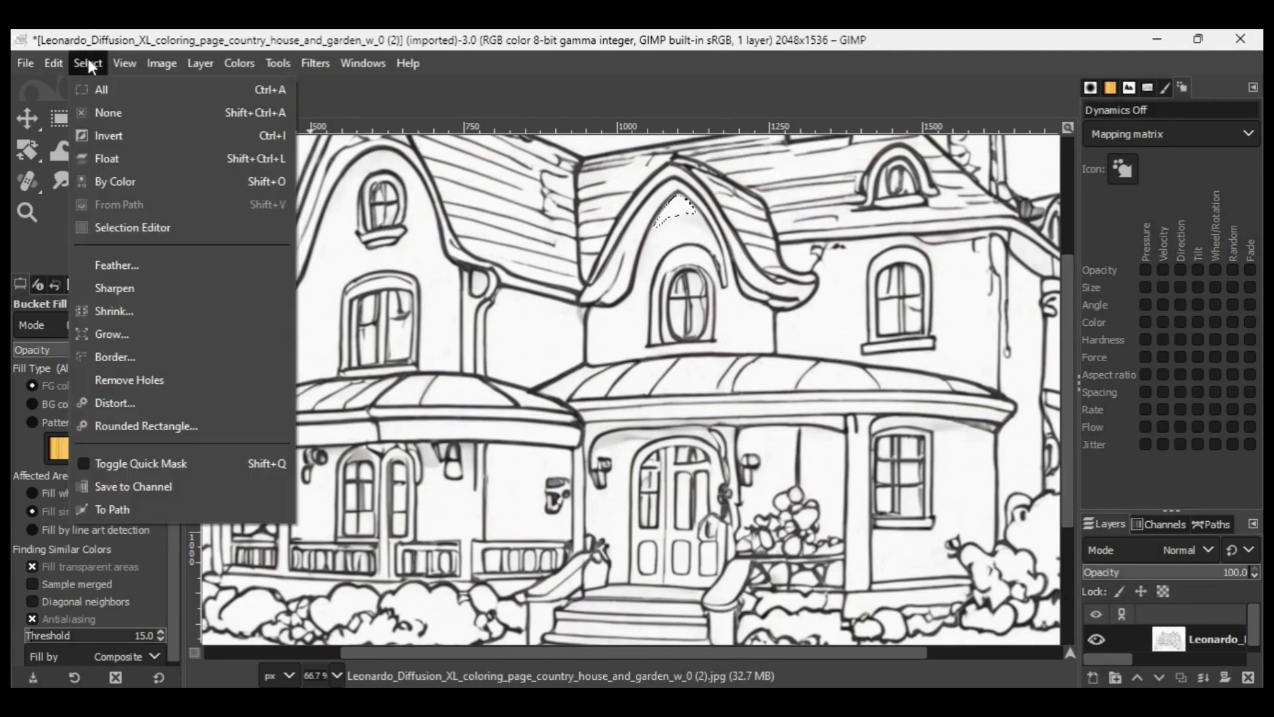
left_click(97, 114)
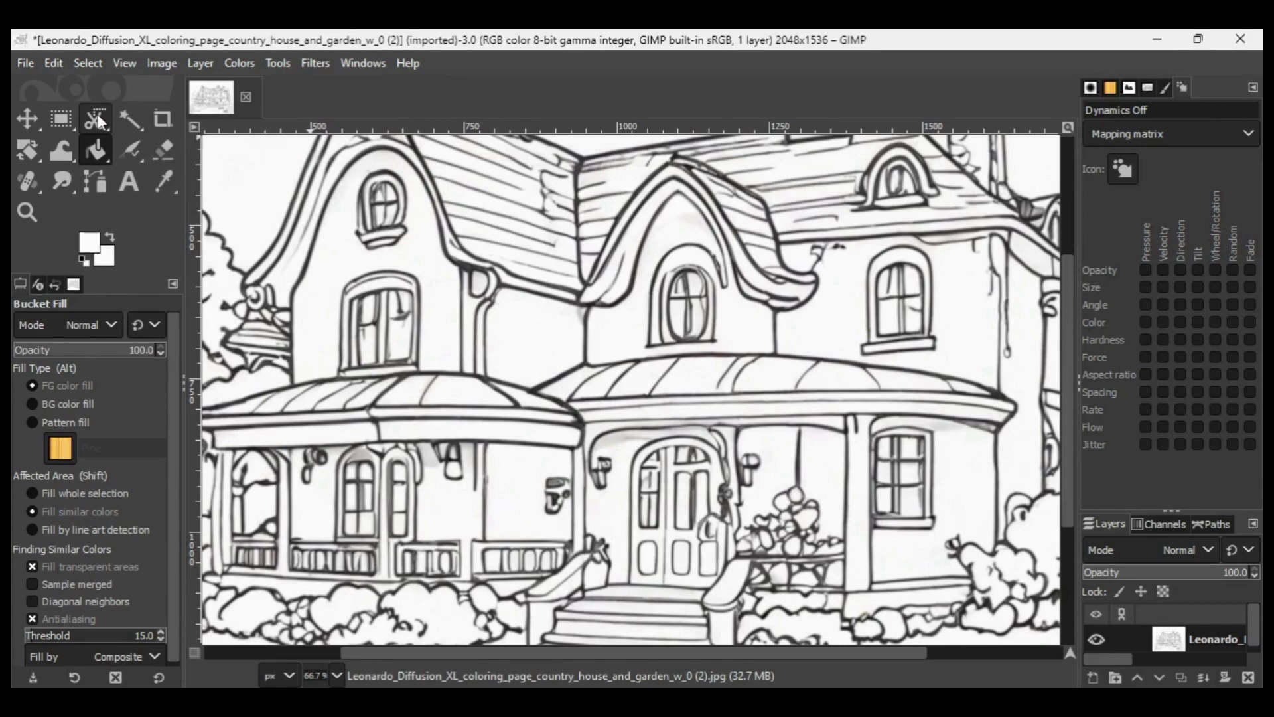
key("shift+e")
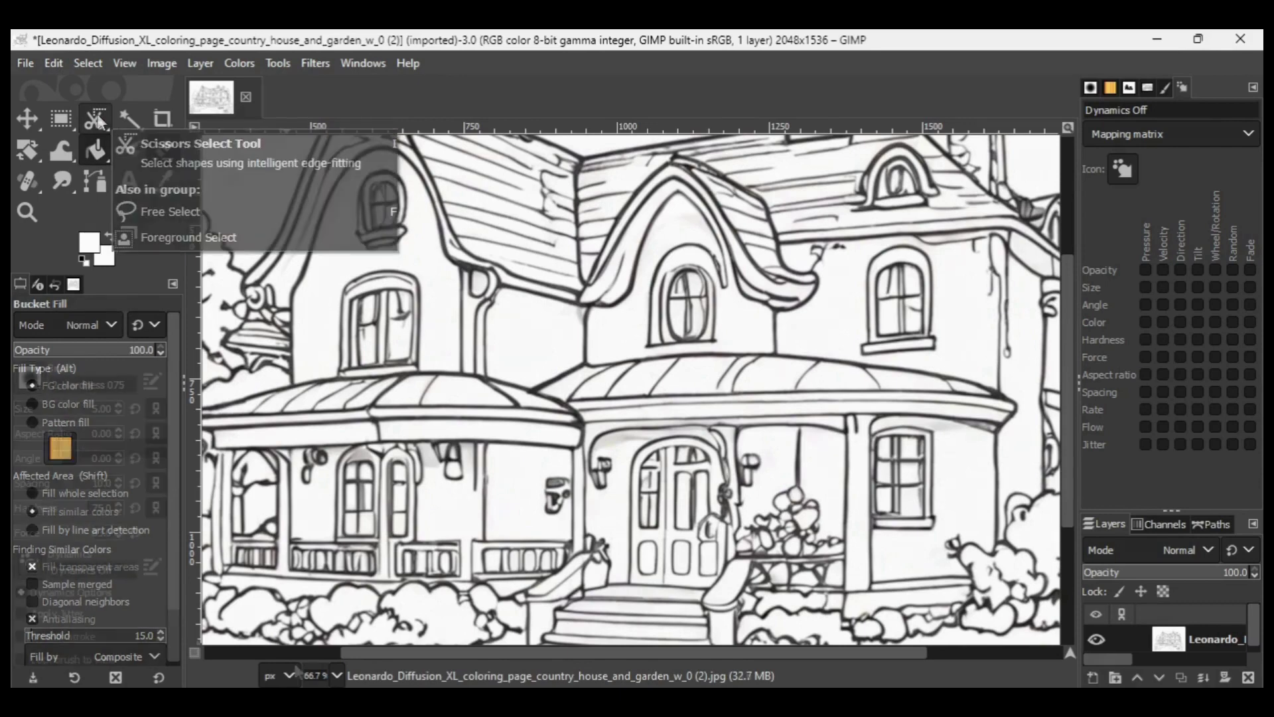
- At 100% zoom, erase the stray marks above the front-door arch with a size-7 eraser, then zoom out
left_click(337, 676)
left_click(334, 563)
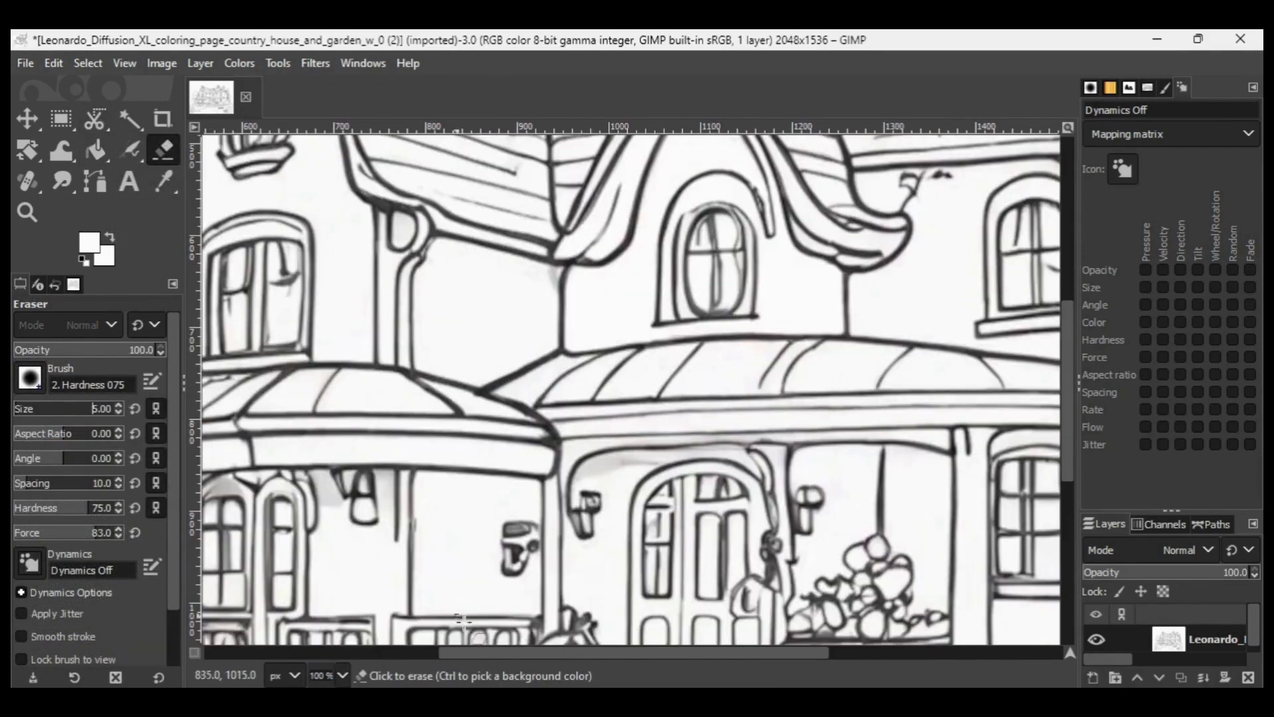
mouse_move(454, 655)
left_mouse_down()
mouse_move(357, 652)
mouse_move(369, 653)
left_mouse_up()
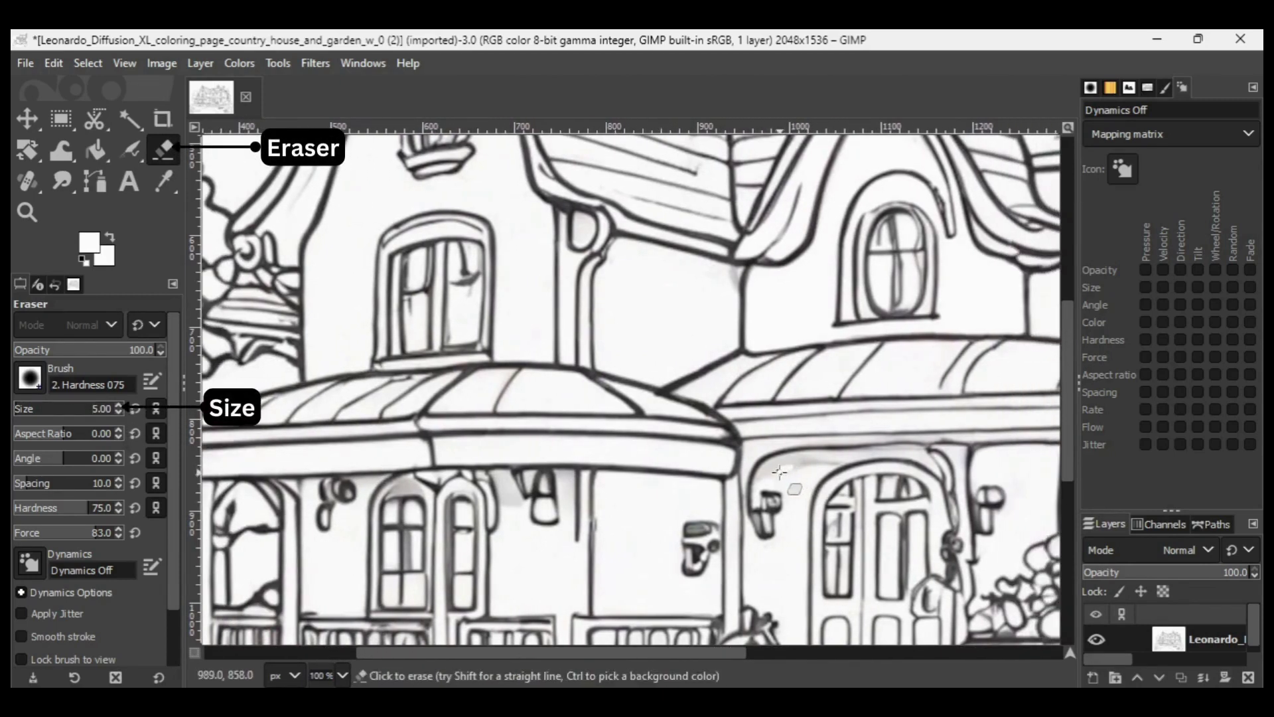
left_click(25, 411)
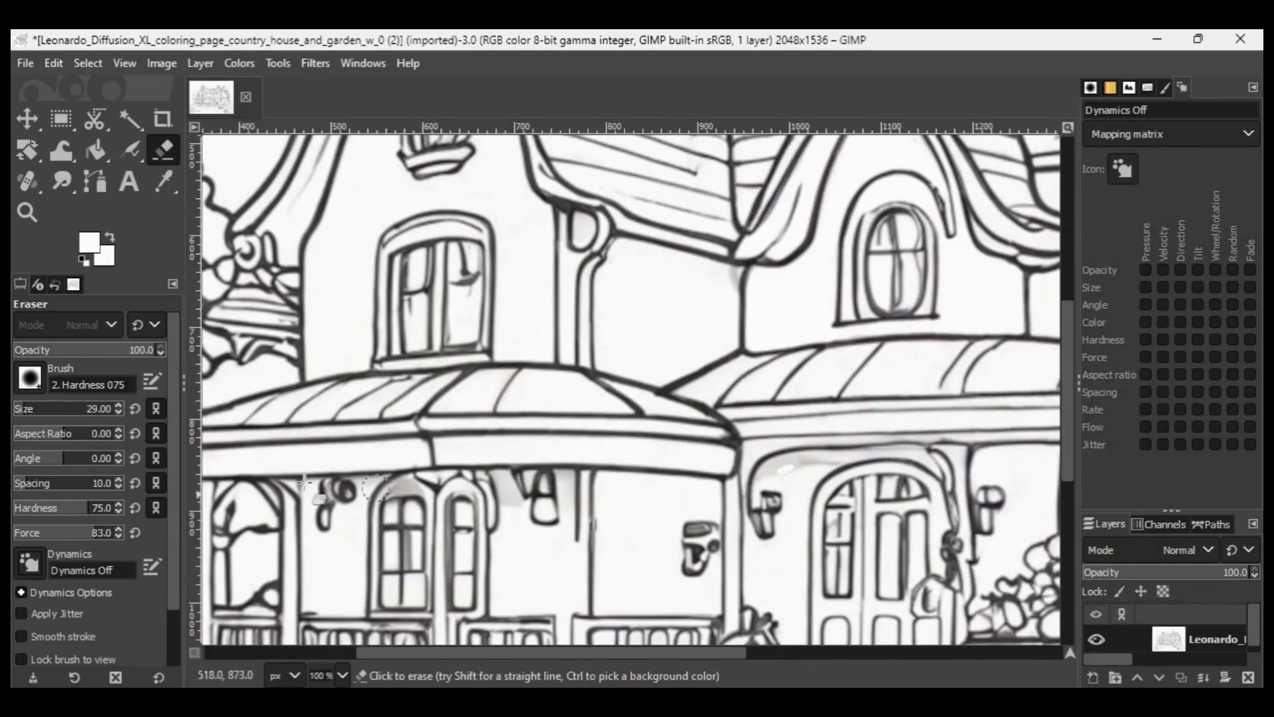
left_click(18, 411)
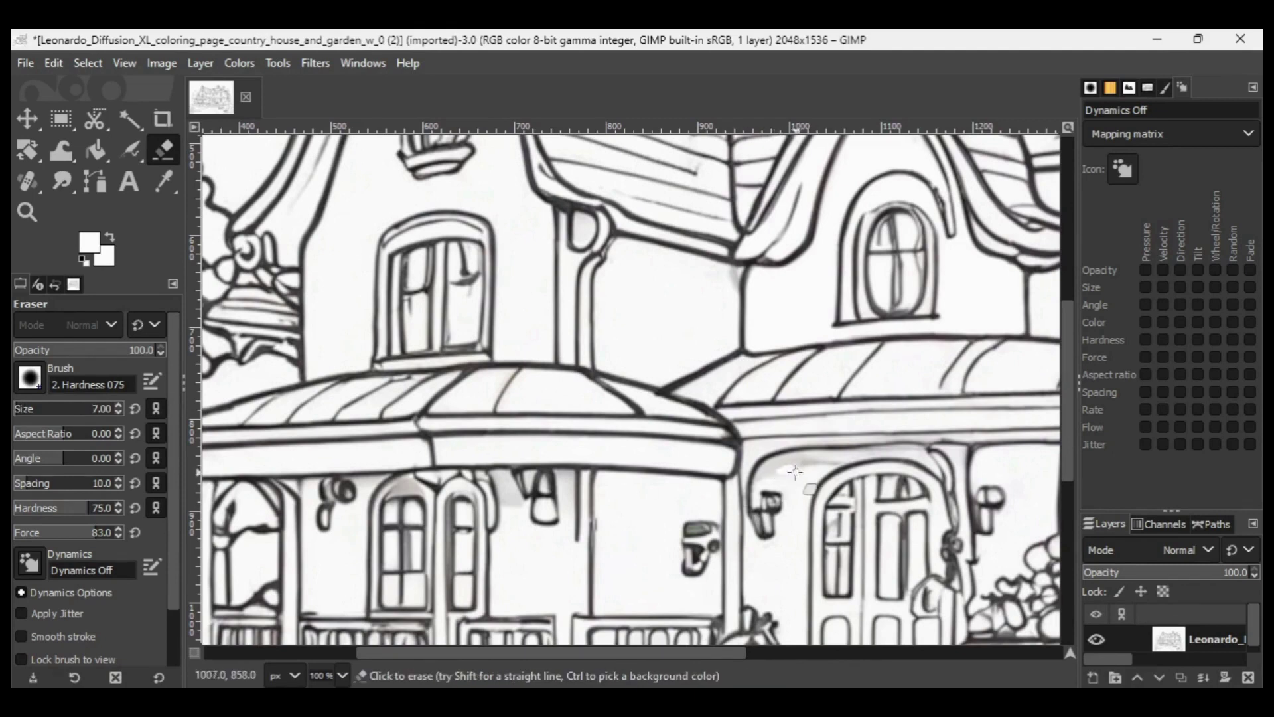
mouse_move(794, 466)
left_mouse_down()
mouse_move(773, 470)
mouse_move(820, 461)
left_mouse_up()
key("bracketright")
key("bracketright")
key("bracketright")
key("bracketright")
left_click(342, 676)
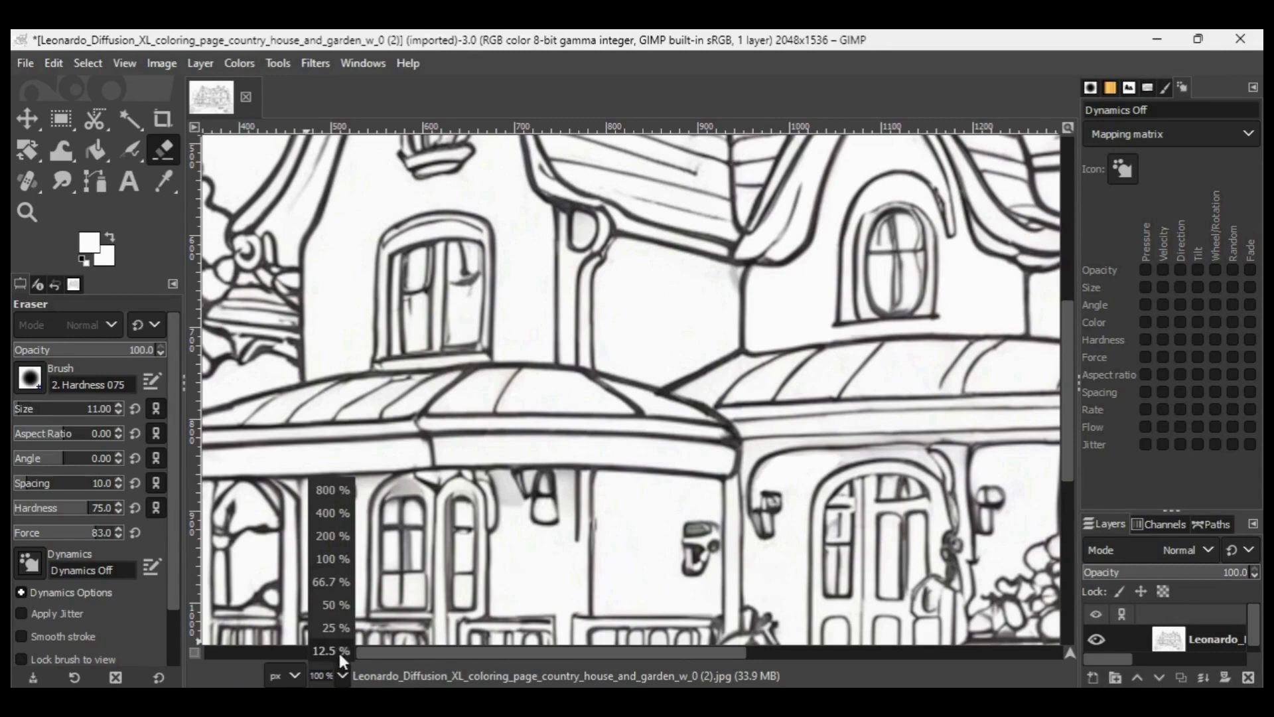
left_click(332, 604)
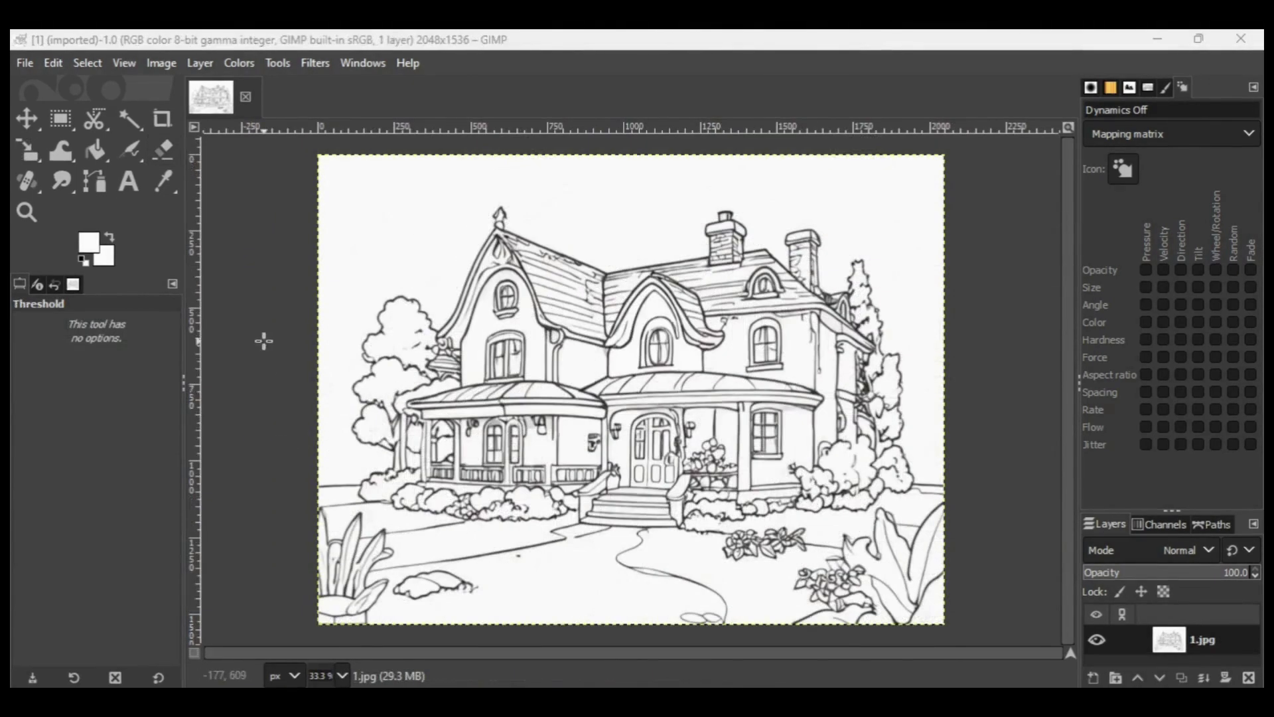
- Fuzzy-select the white background plus the lawn left and right of the path and by the right plant
key("u")
left_click(399, 232)
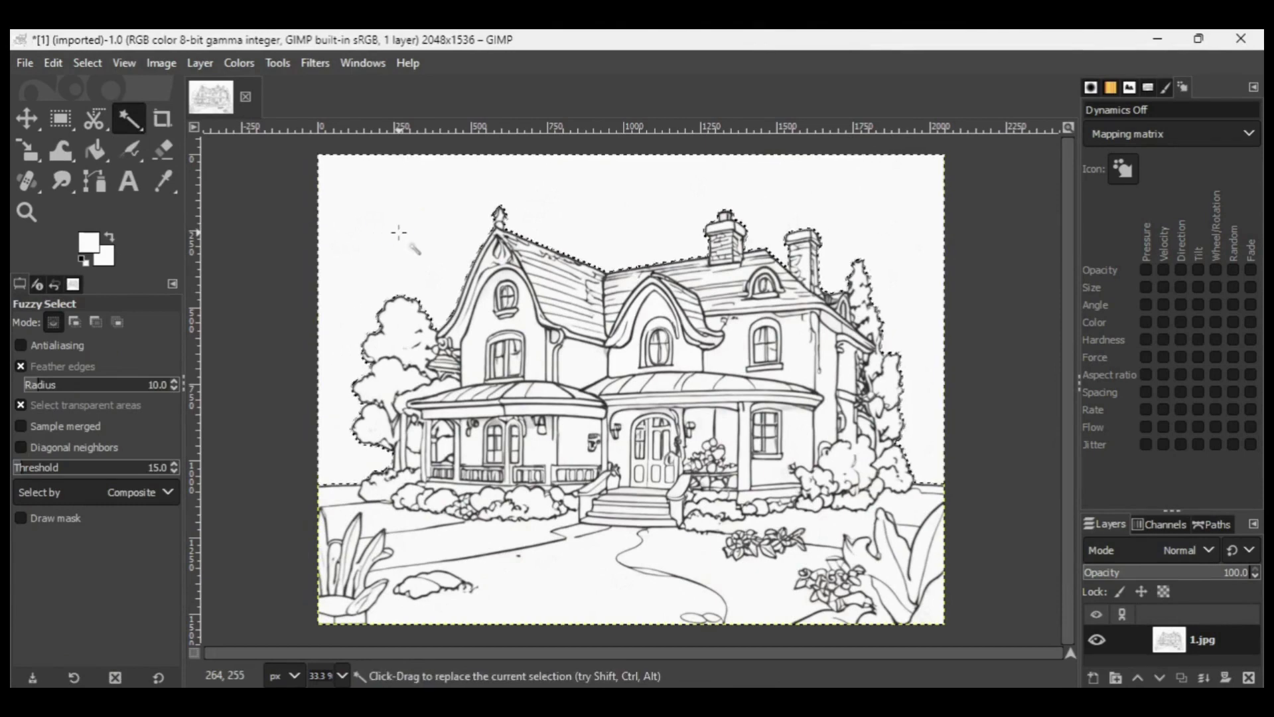
key("shift")
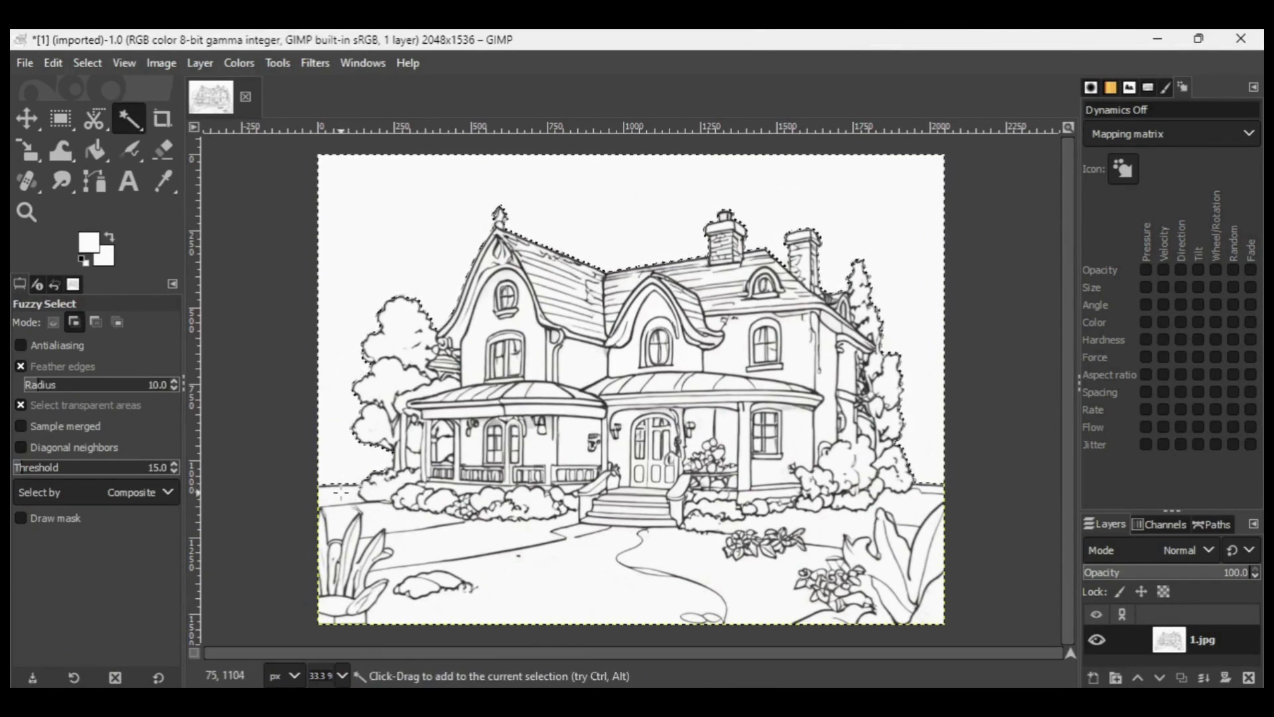
mouse_move(341, 491)
left_mouse_down()
mouse_move(387, 545)
mouse_move(426, 546)
left_mouse_up()
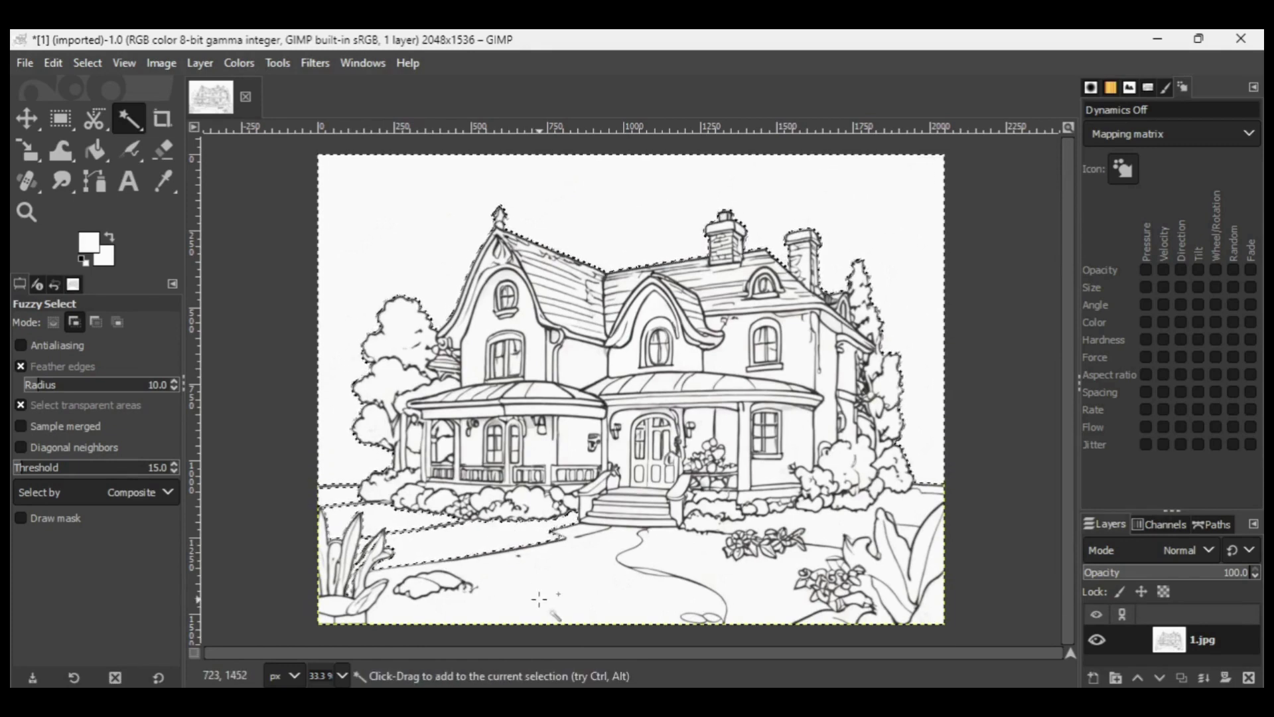
mouse_move(539, 581)
left_mouse_down()
mouse_move(754, 586)
mouse_move(718, 569)
mouse_move(803, 509)
left_mouse_up()
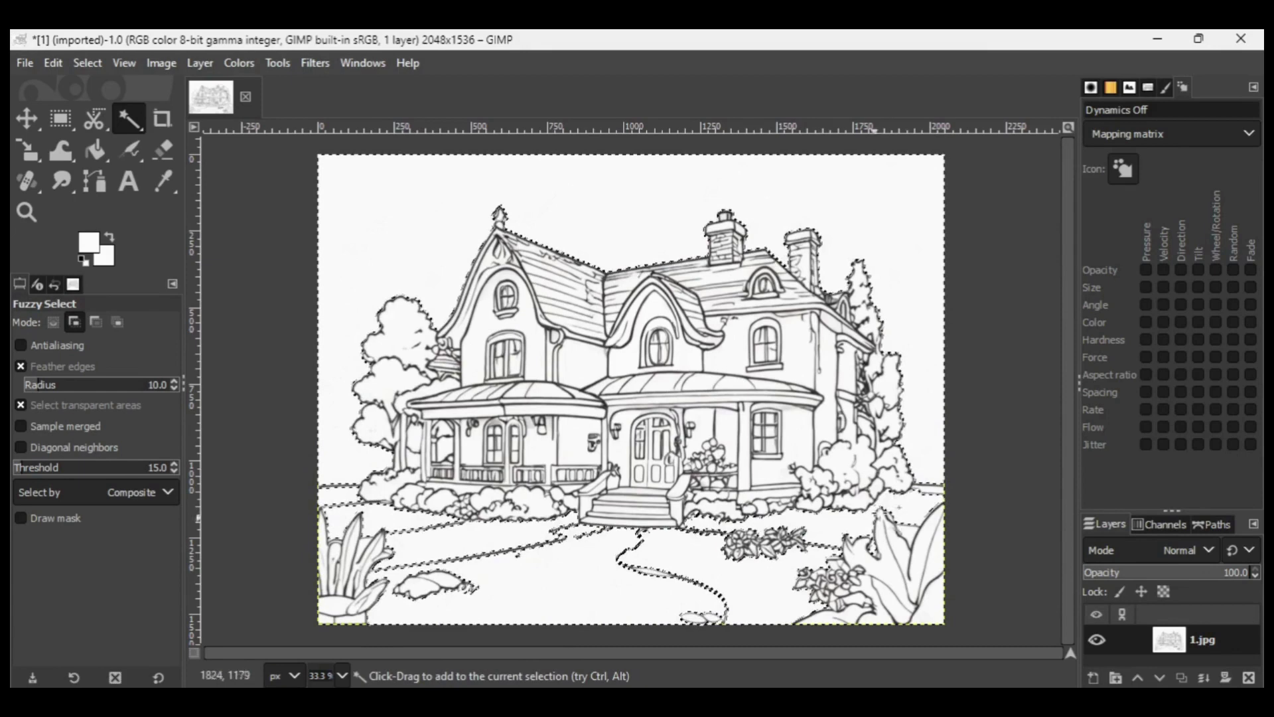
mouse_move(923, 571)
left_mouse_down()
mouse_move(906, 563)
mouse_move(912, 575)
left_mouse_up()
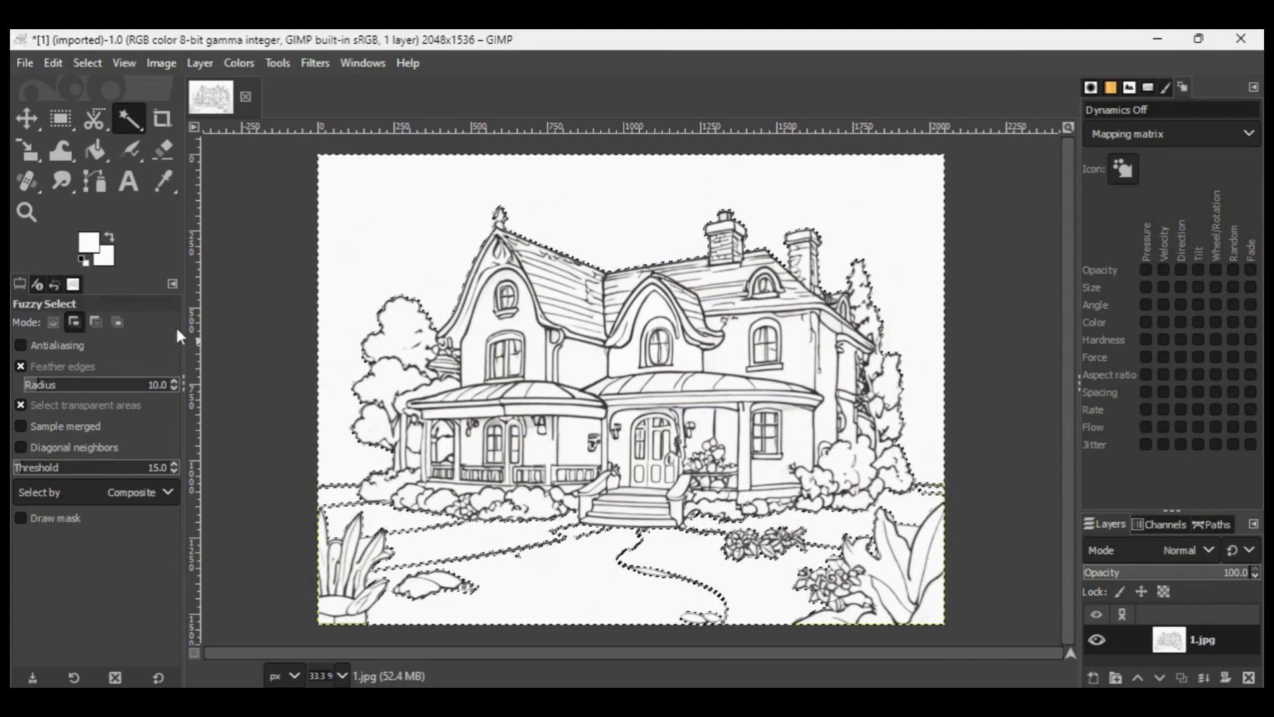
- Bucket-fill the selected lawn with white, then clear the selection
left_click(94, 249)
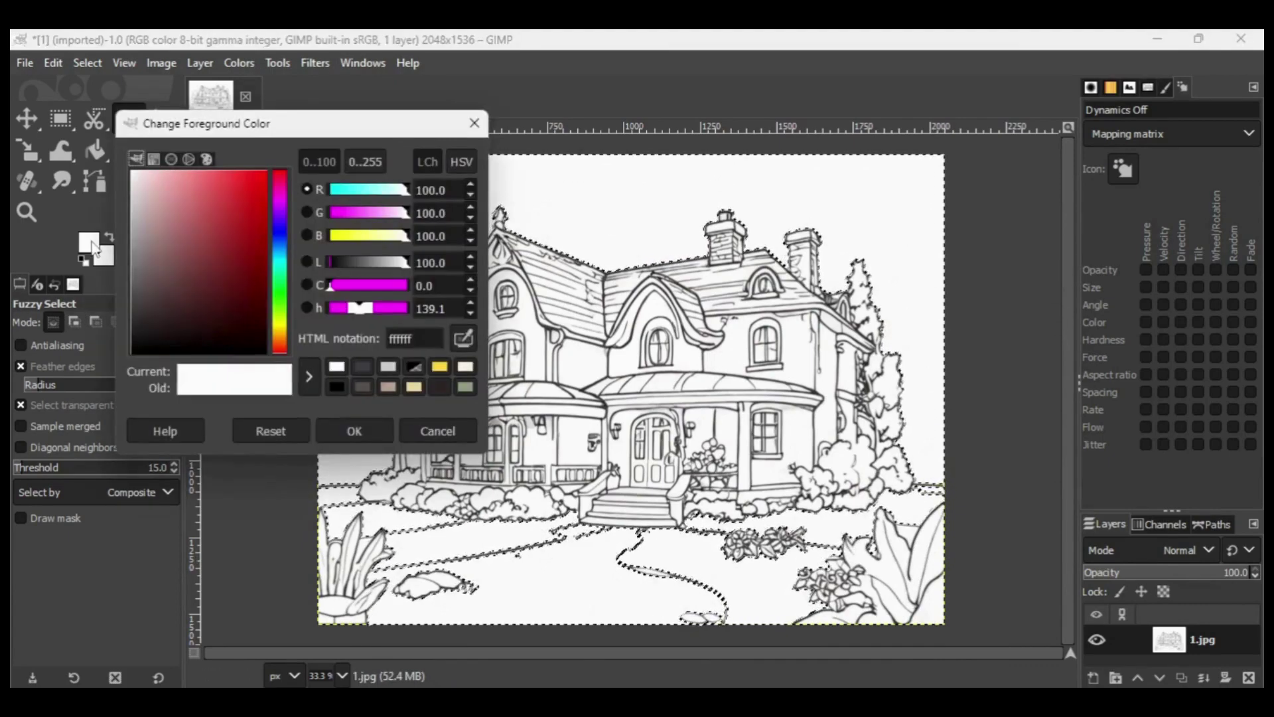
left_click(368, 431)
left_click(95, 150)
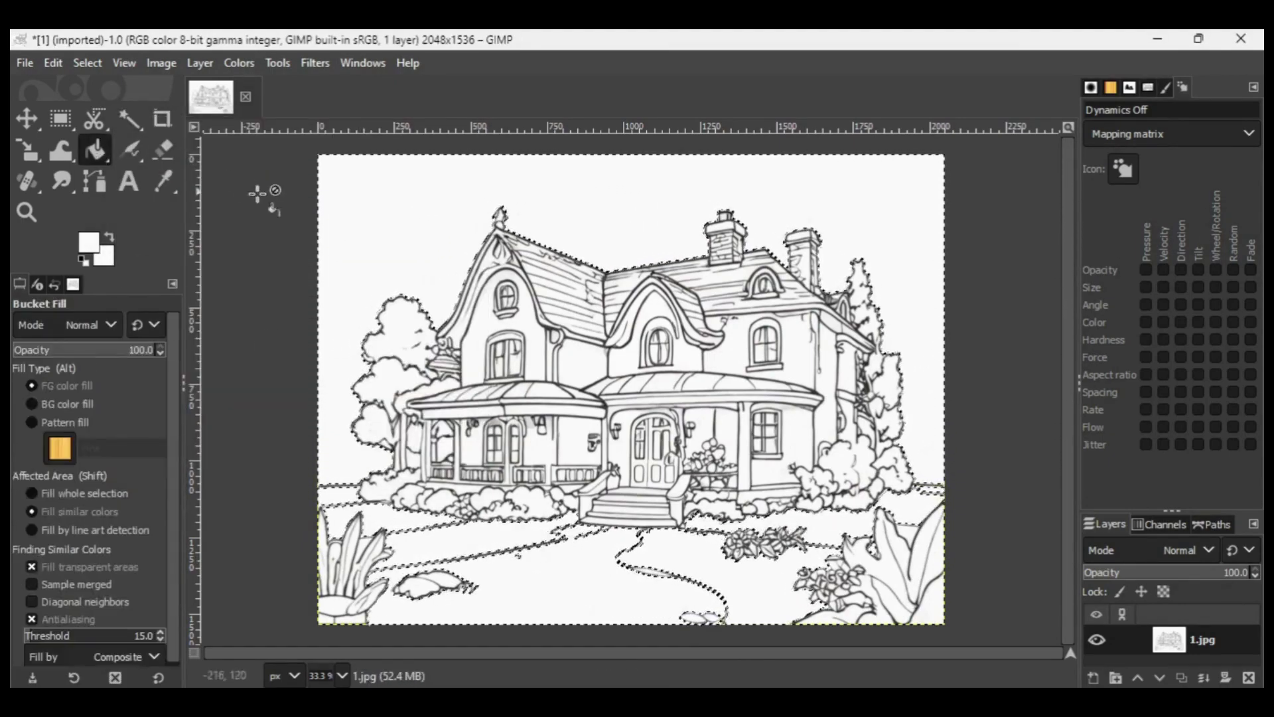
left_click(67, 511)
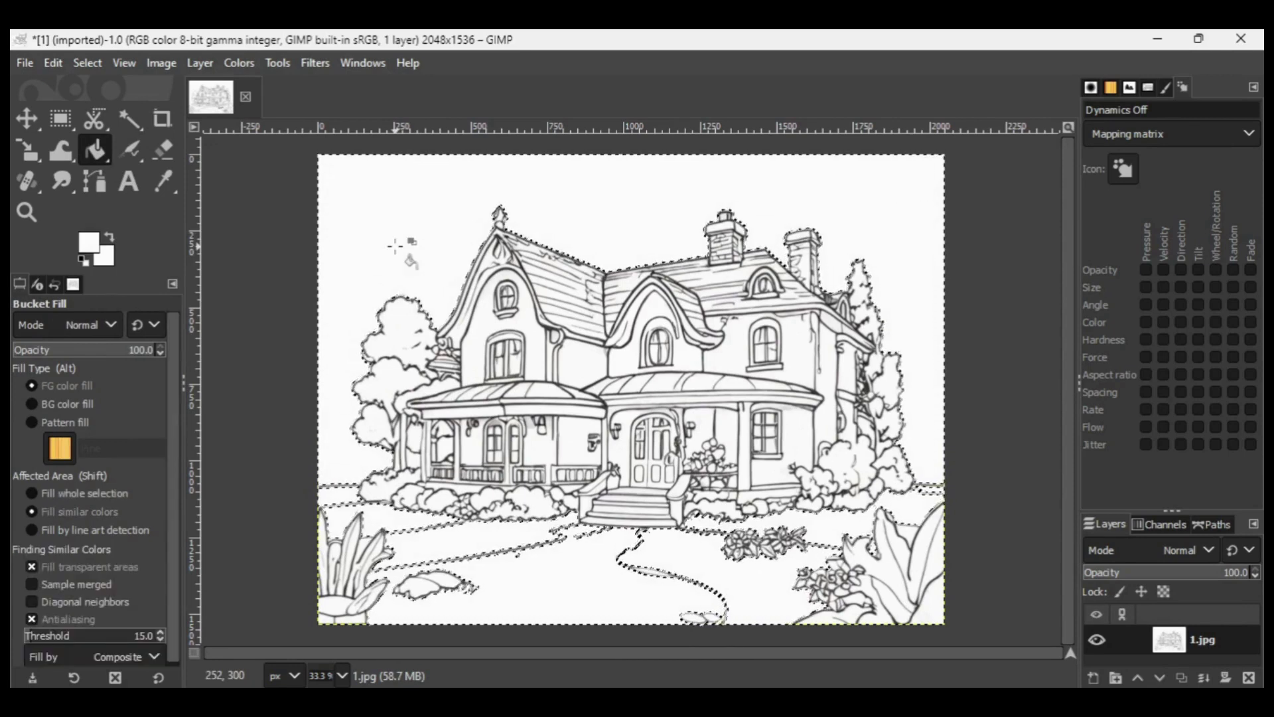
left_click(87, 62)
left_click(100, 112)
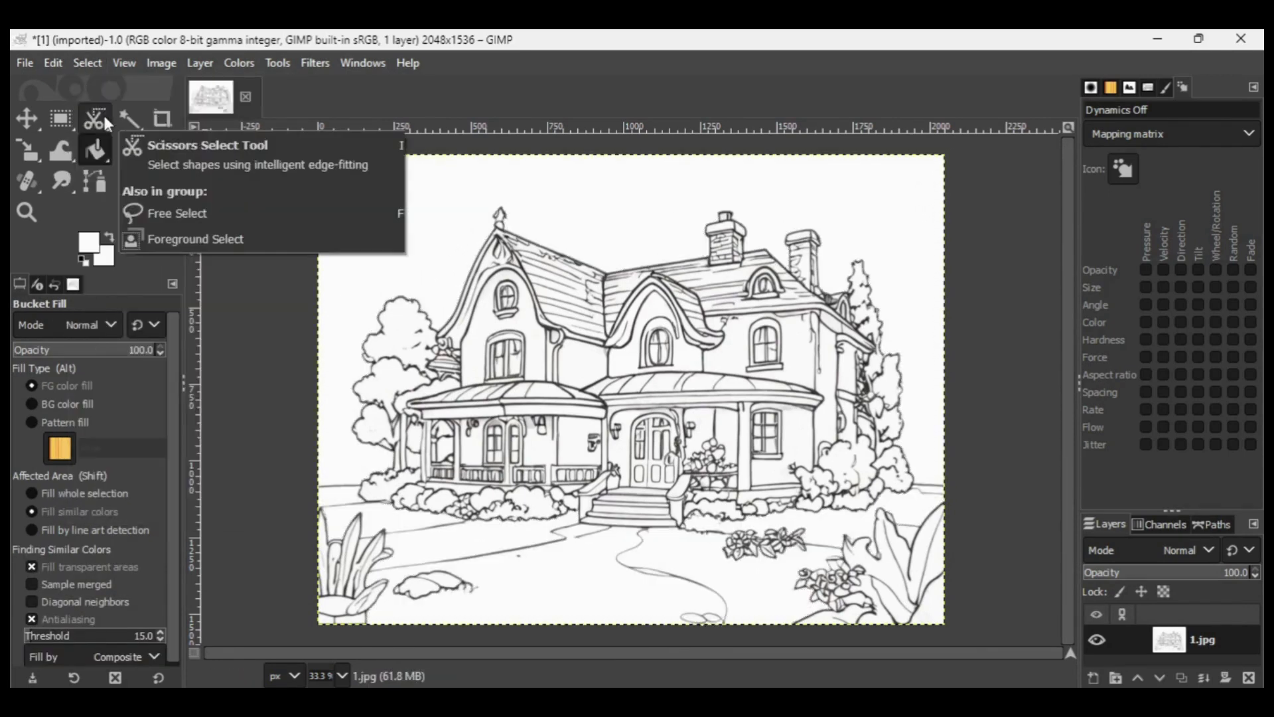
- At 100% zoom, erase the stray line ends at the rock's tip and a loose lawn dot, then zoom out
left_click(344, 675)
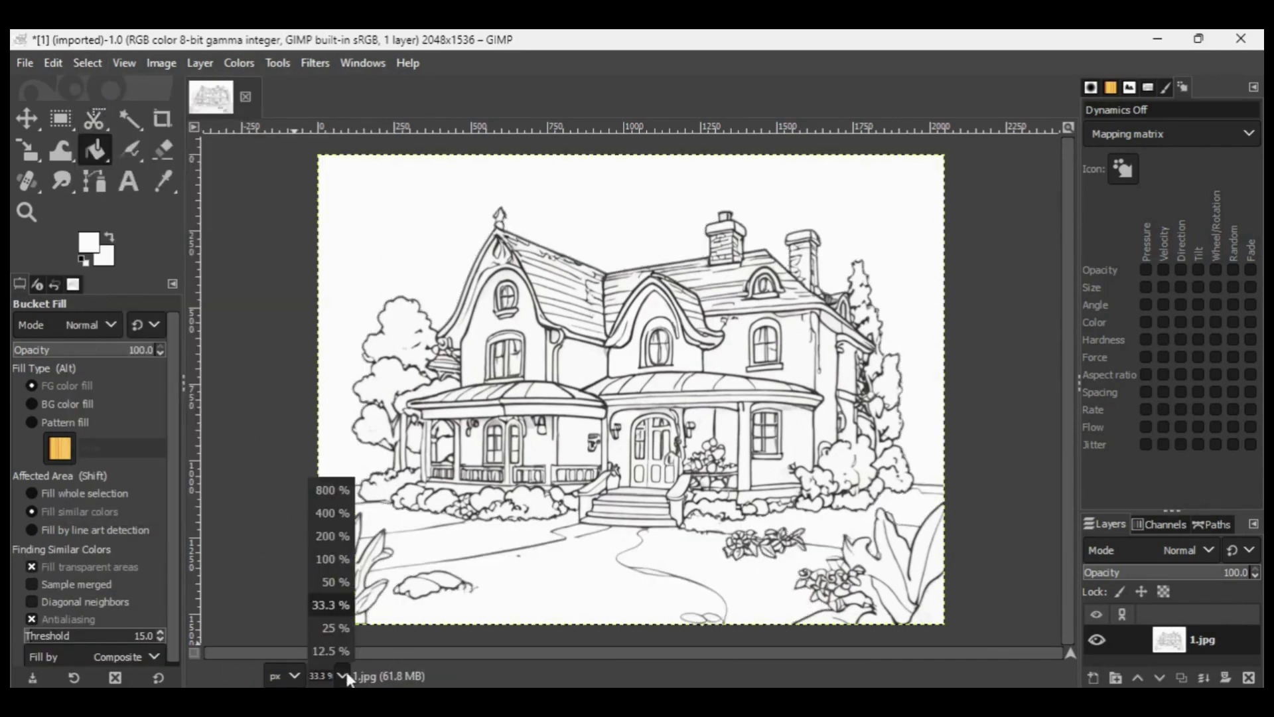
left_click(340, 561)
left_click_drag(1069, 473, 1078, 661)
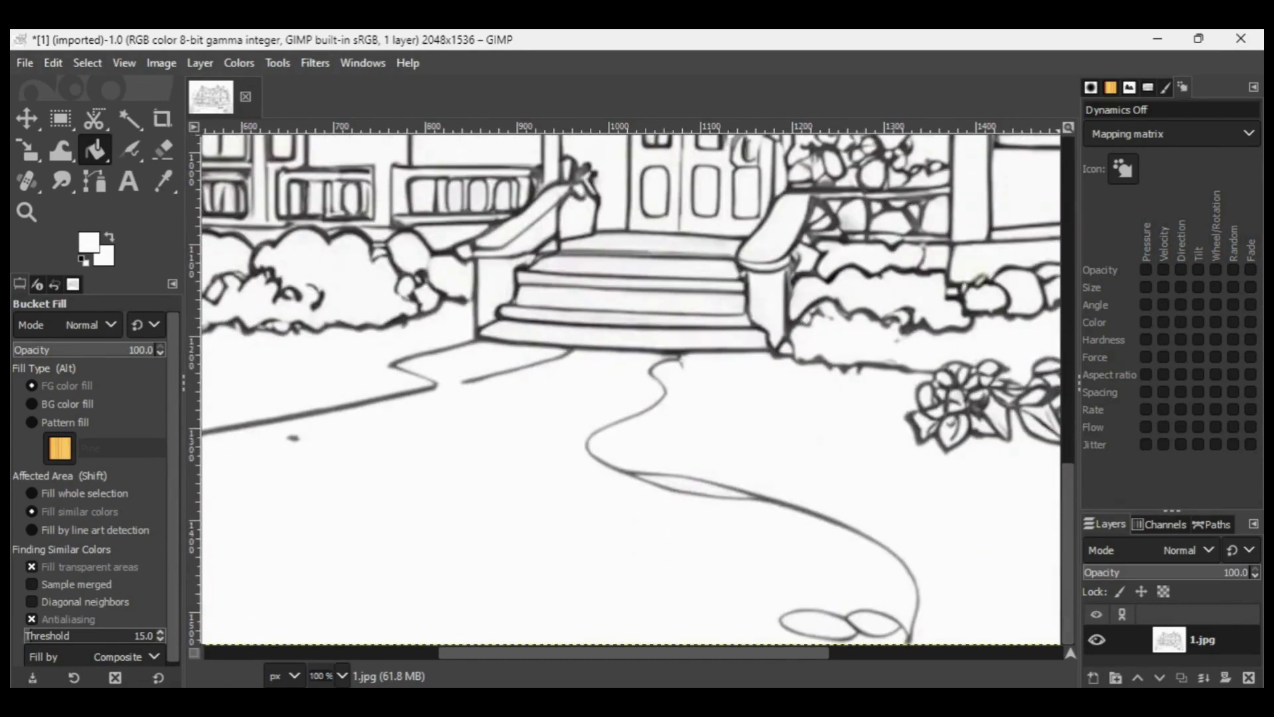
left_click_drag(785, 652, 534, 655)
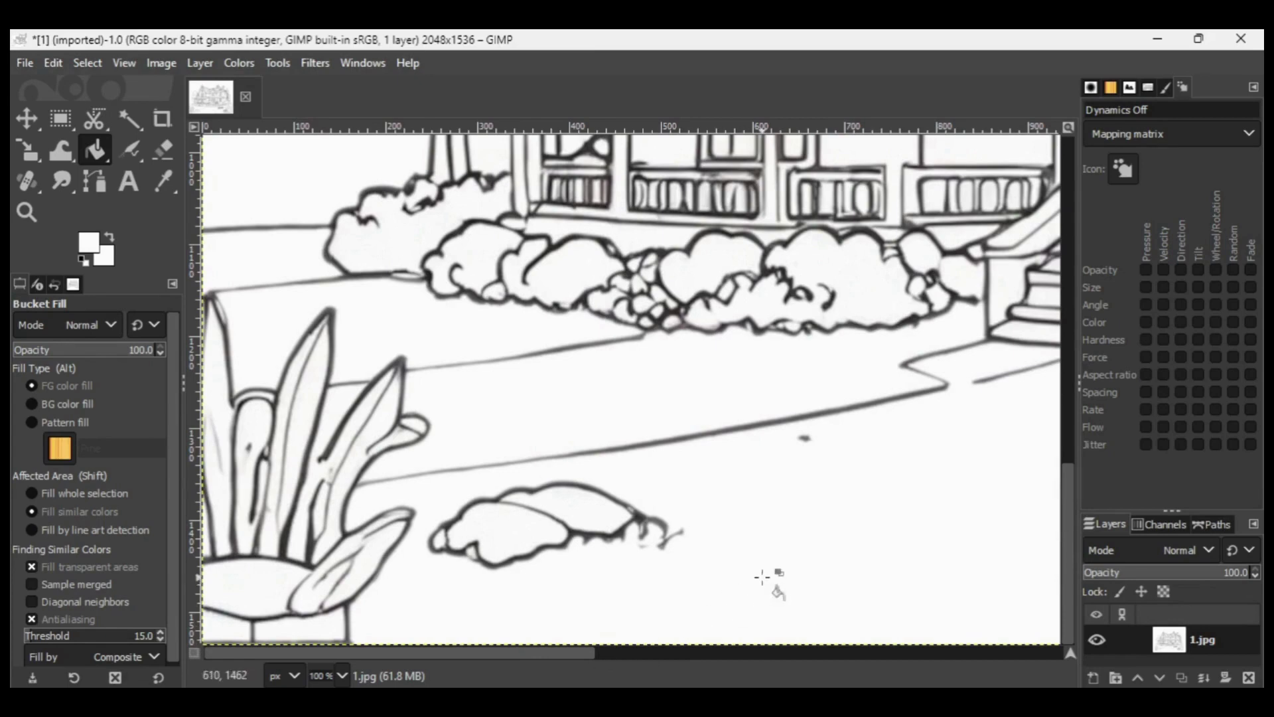
left_click(163, 148)
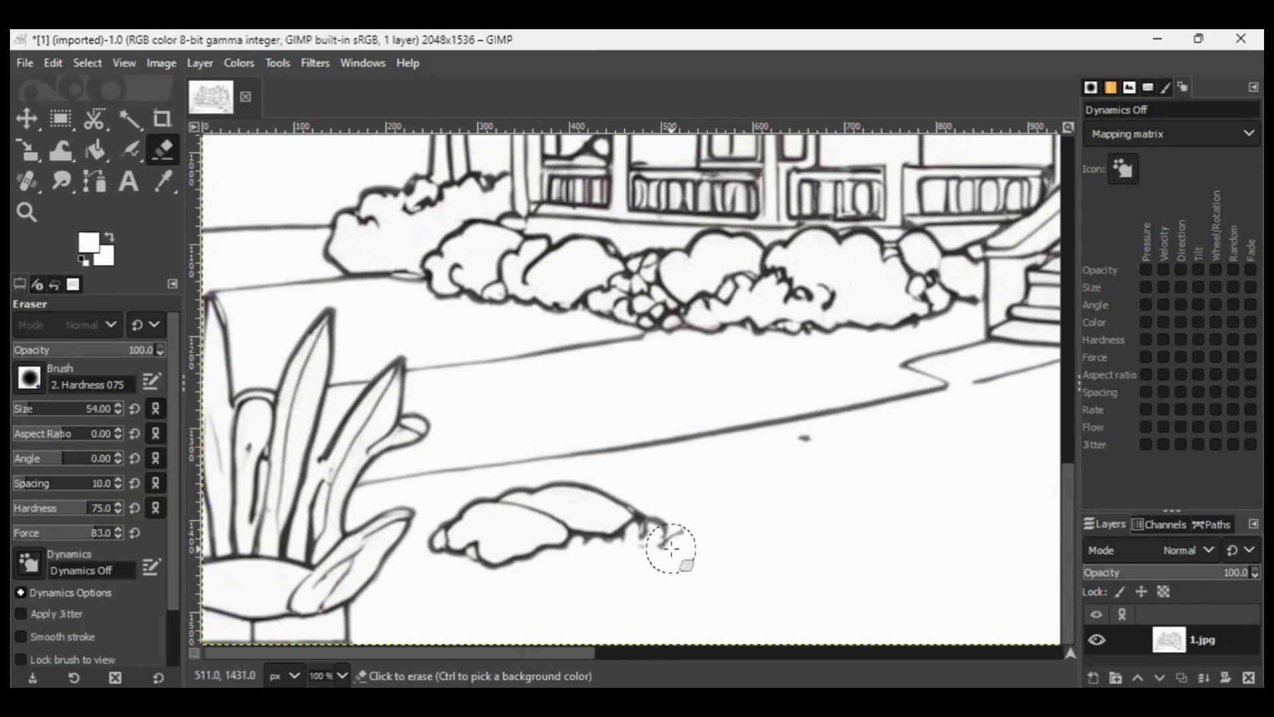
mouse_move(668, 546)
left_mouse_down()
mouse_move(674, 535)
mouse_move(648, 540)
mouse_move(663, 515)
mouse_move(645, 550)
mouse_move(626, 555)
left_mouse_up()
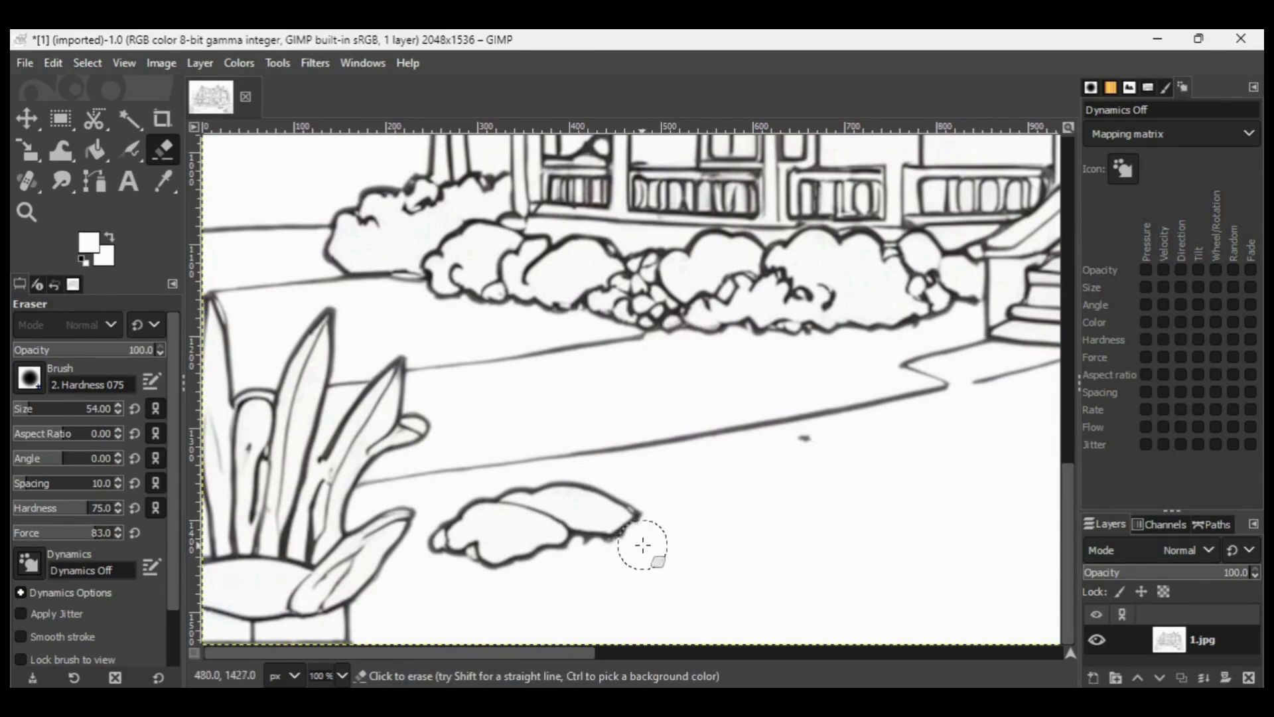
left_click(805, 444)
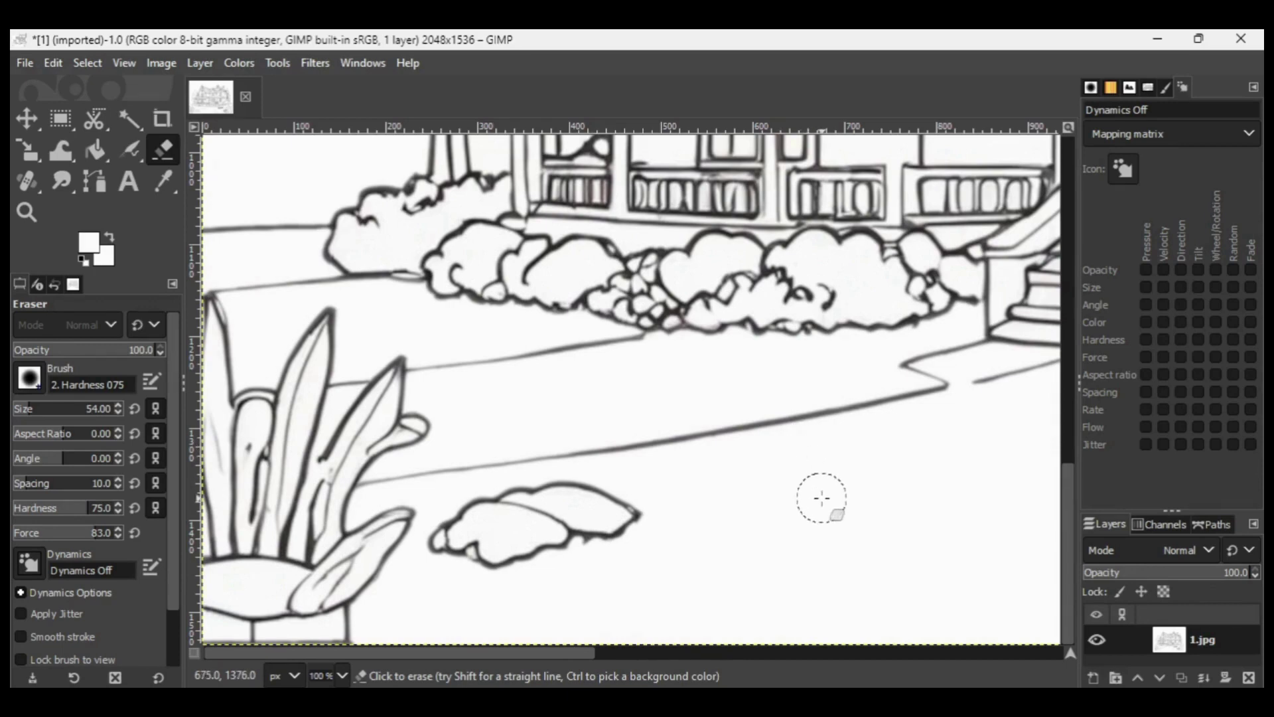
left_click(347, 678)
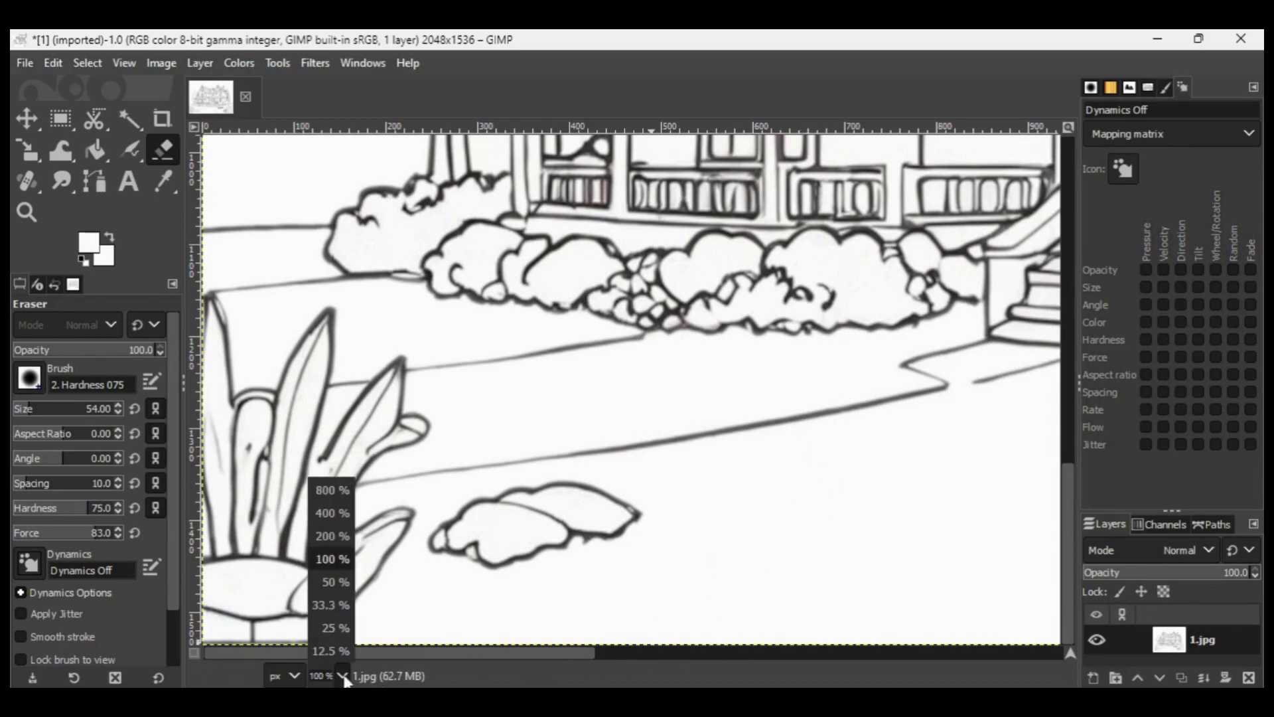
left_click(337, 603)
left_click(26, 64)
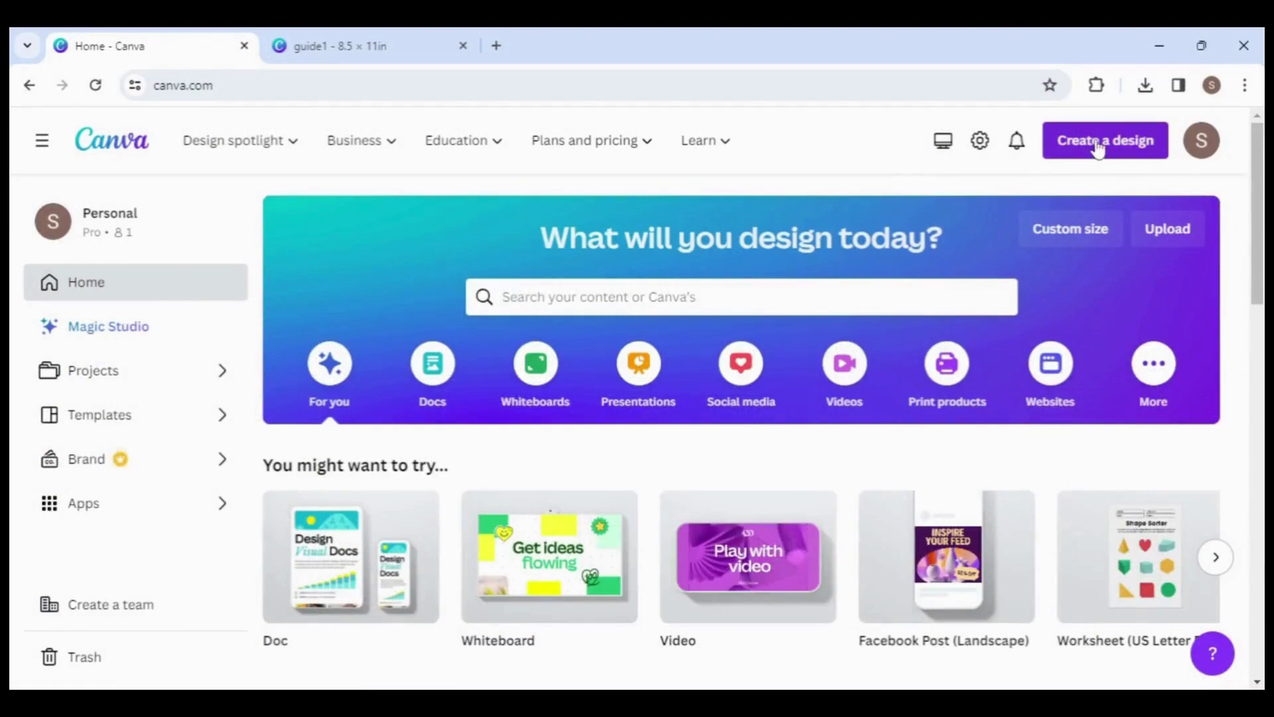
- Begin a custom-size design in inches, then switch to the existing guide1 design instead
left_click(1096, 142)
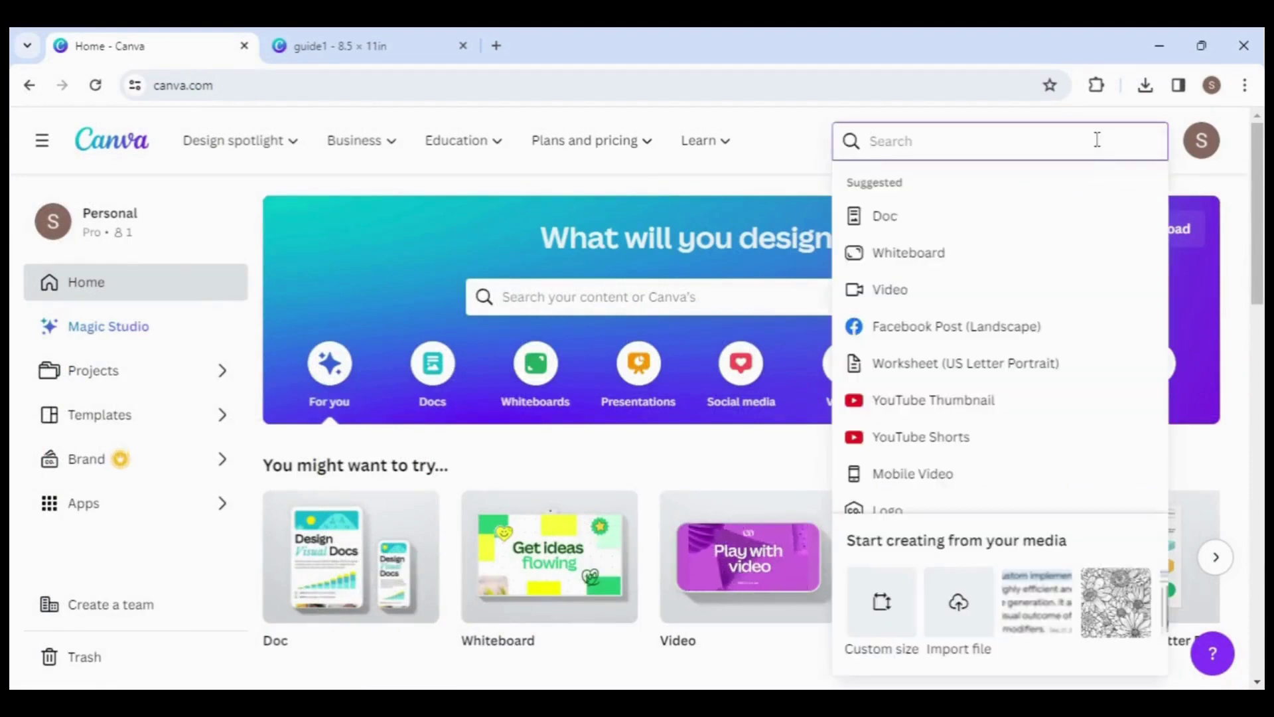
left_click(880, 603)
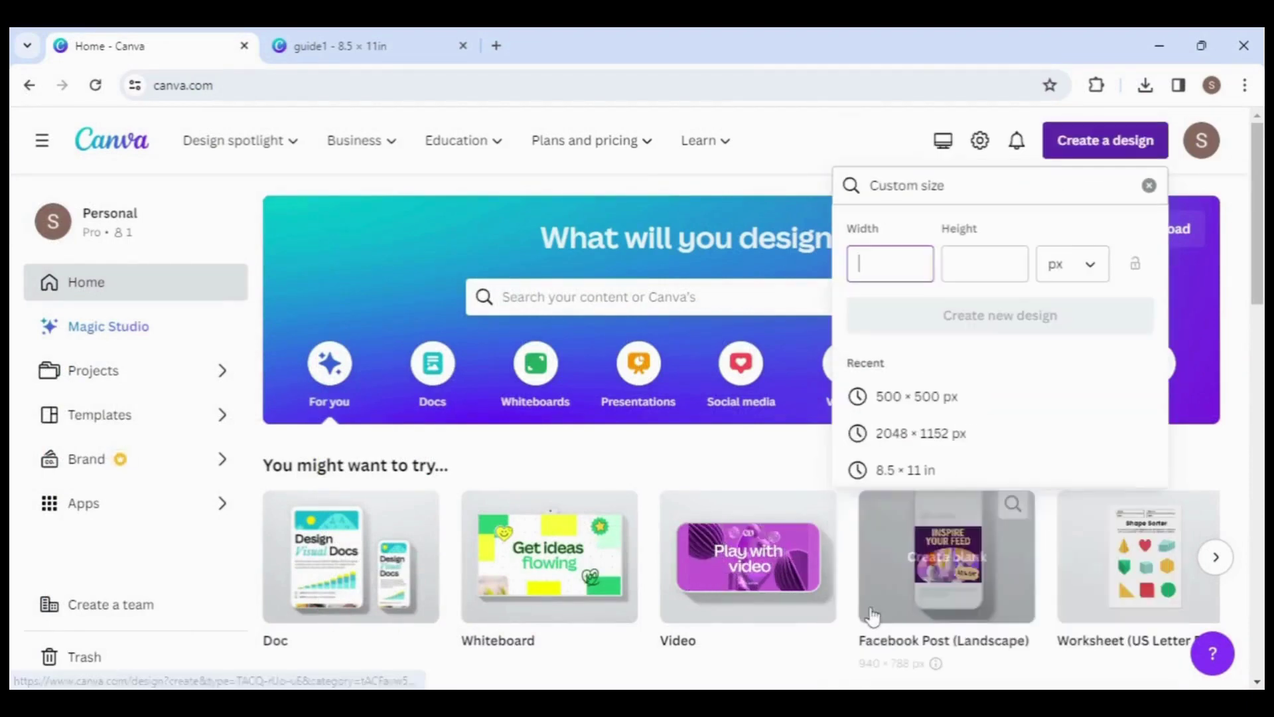
left_click(1092, 266)
left_click(1028, 357)
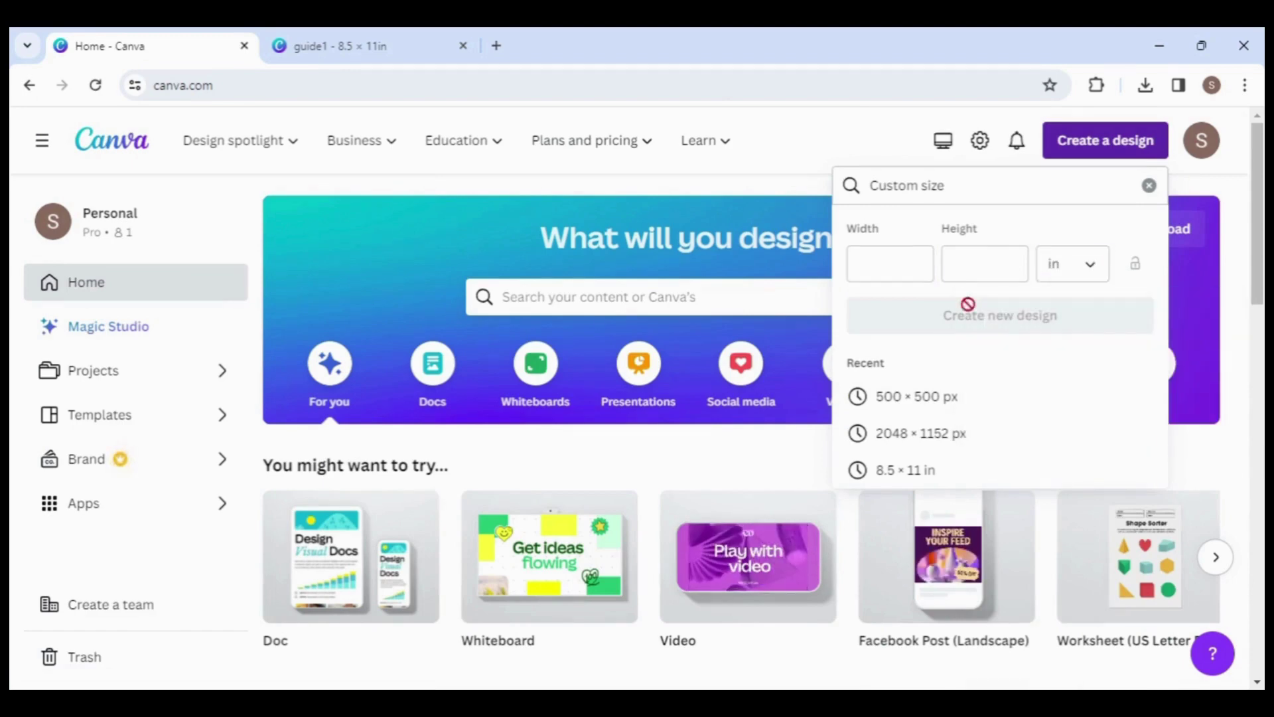
left_click(907, 260)
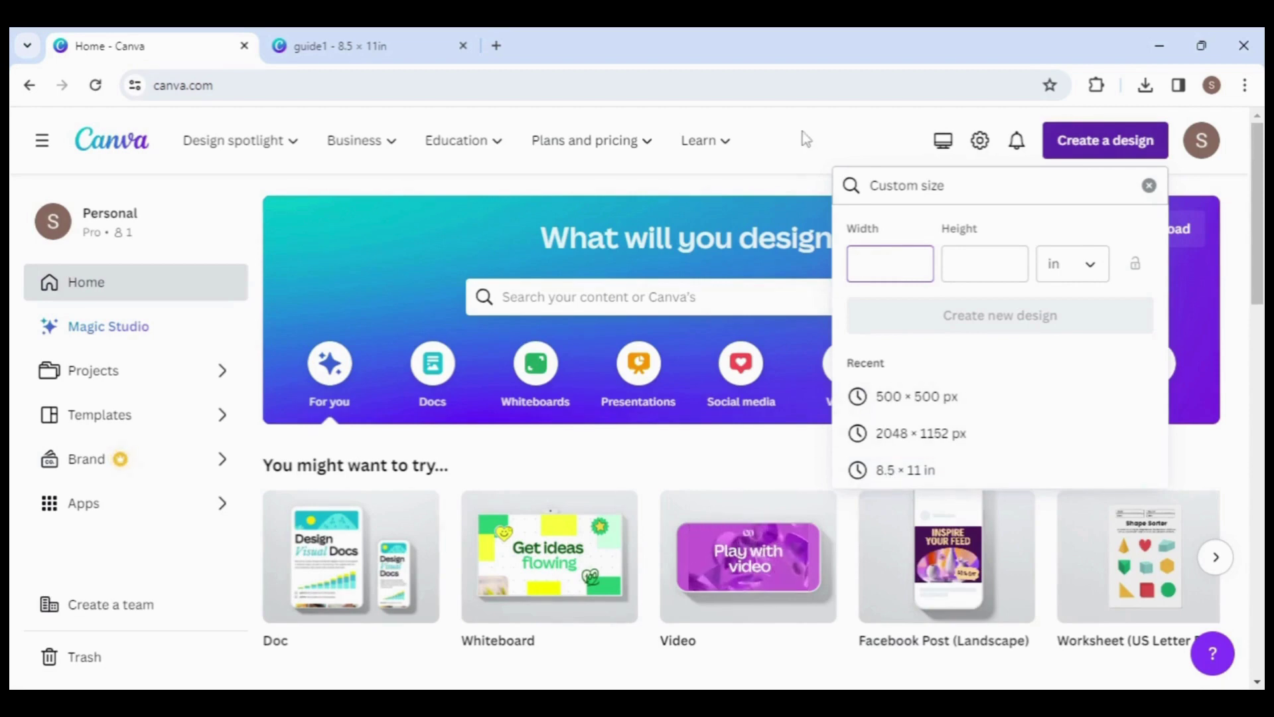
left_click(358, 55)
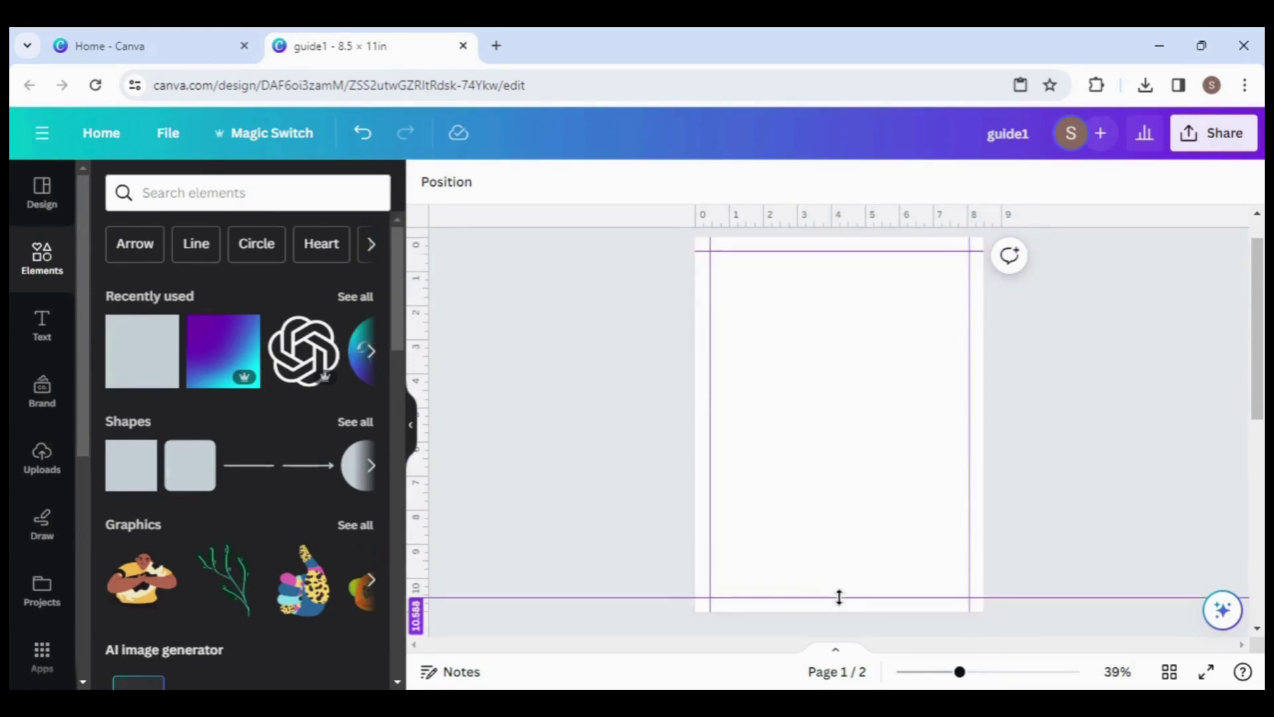
- Add a vertical and a horizontal guide, then stretch a new square to fill the page margins
mouse_move(414, 284)
left_mouse_down()
mouse_move(745, 310)
mouse_move(412, 302)
left_mouse_up()
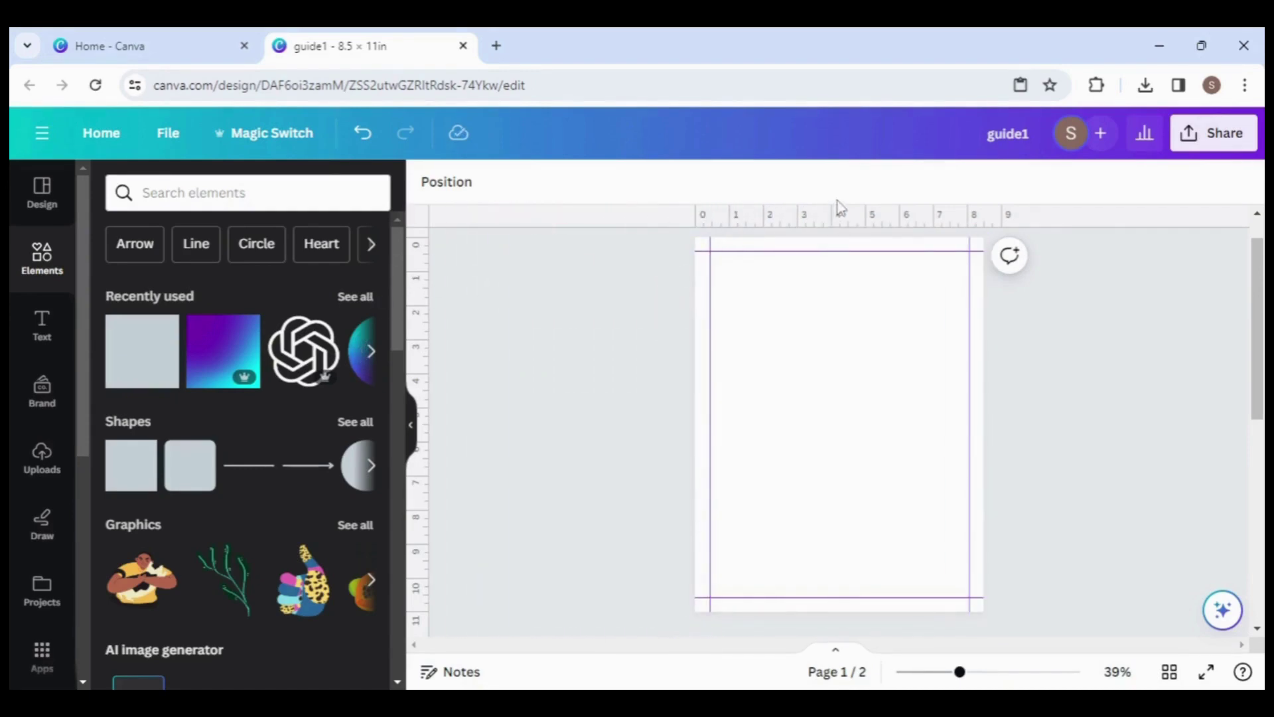
left_click_drag(837, 219, 858, 197)
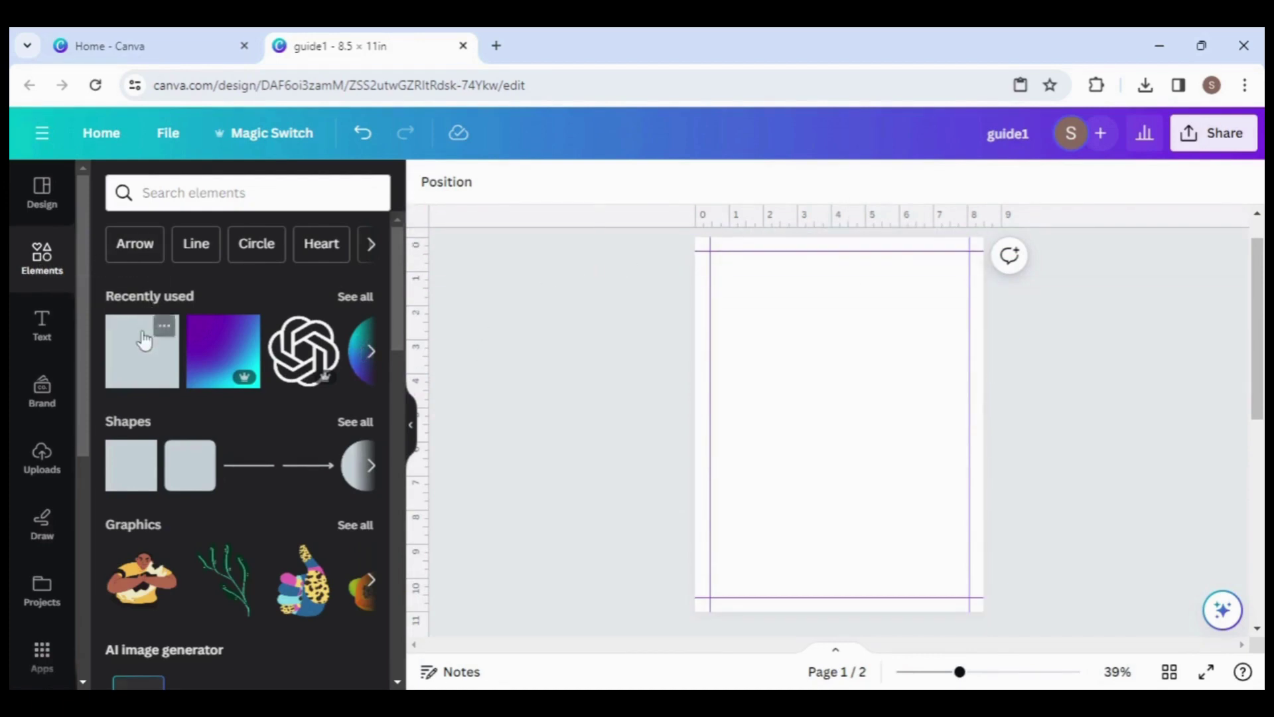
left_click(141, 376)
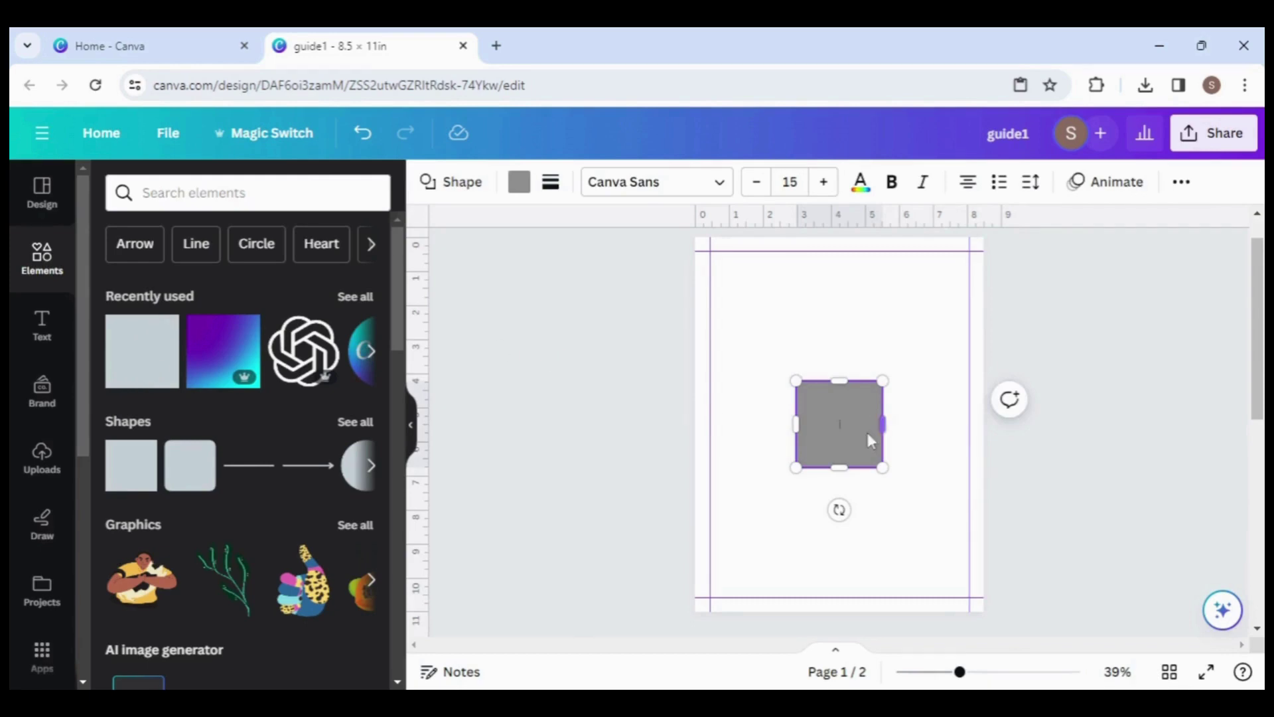
left_click_drag(796, 380, 709, 252)
left_click_drag(882, 466, 970, 596)
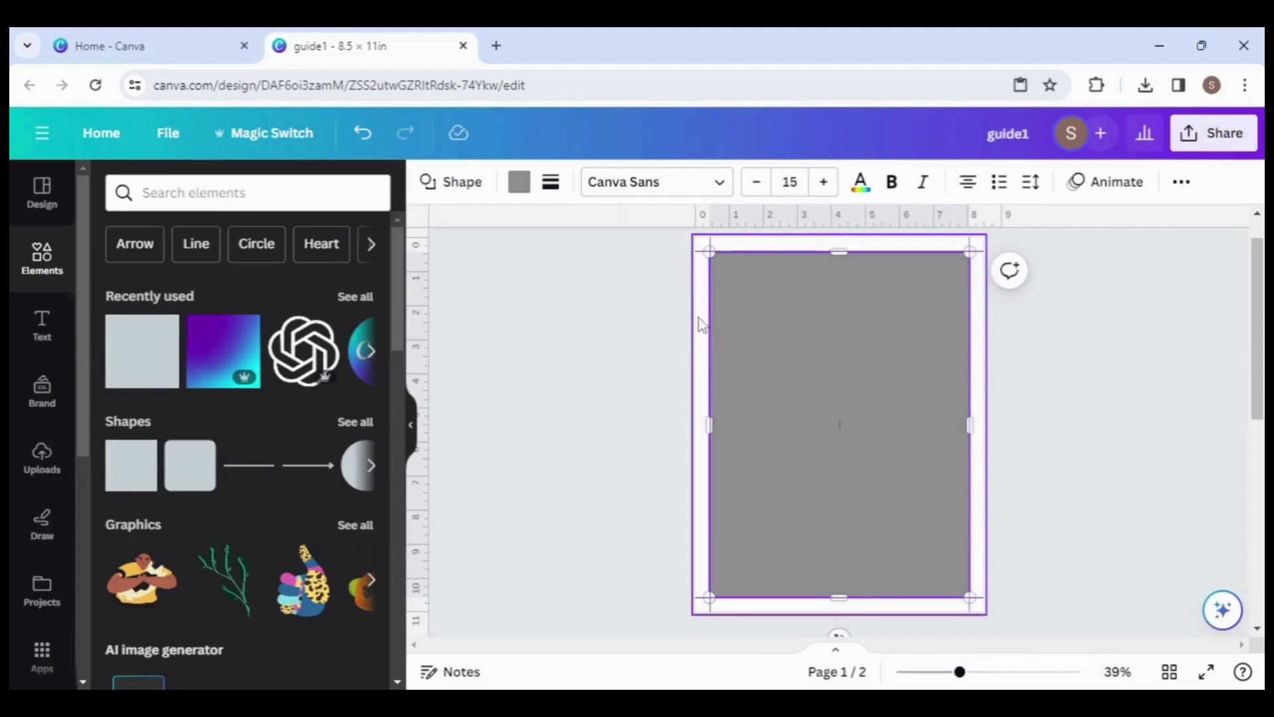
- Give the rectangle a solid black border and a white fill
left_click(561, 186)
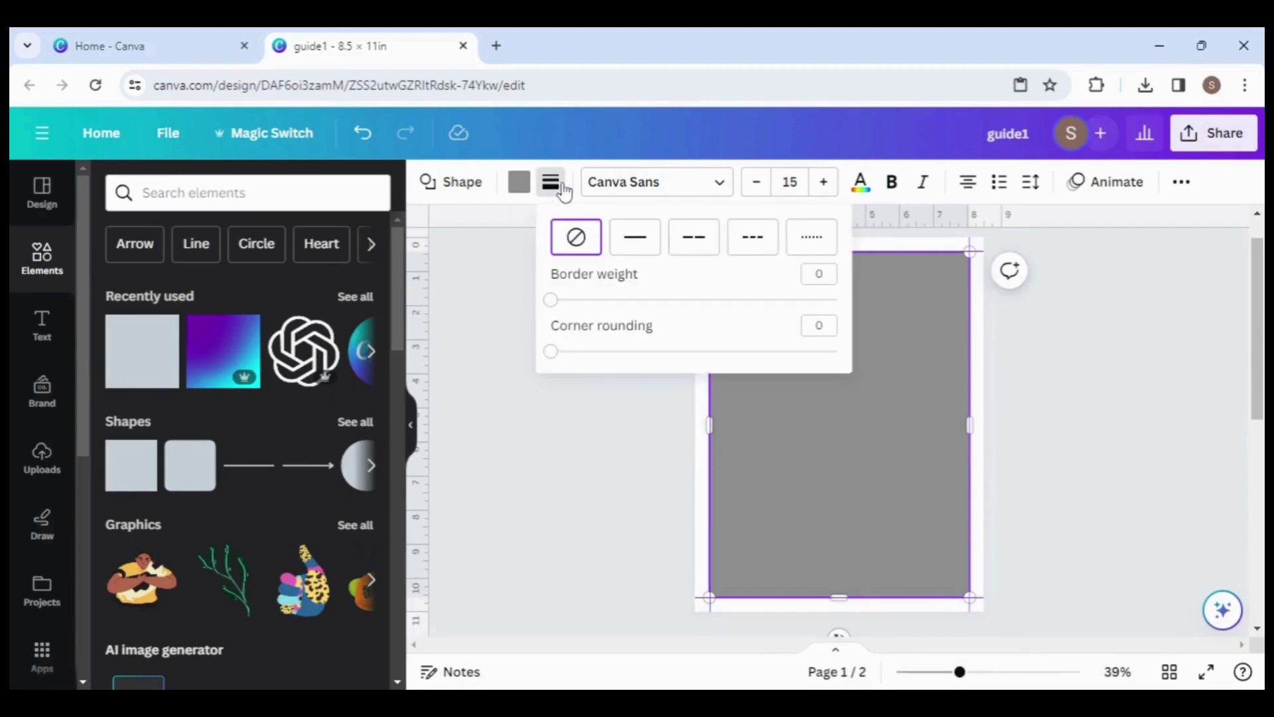
left_click(649, 247)
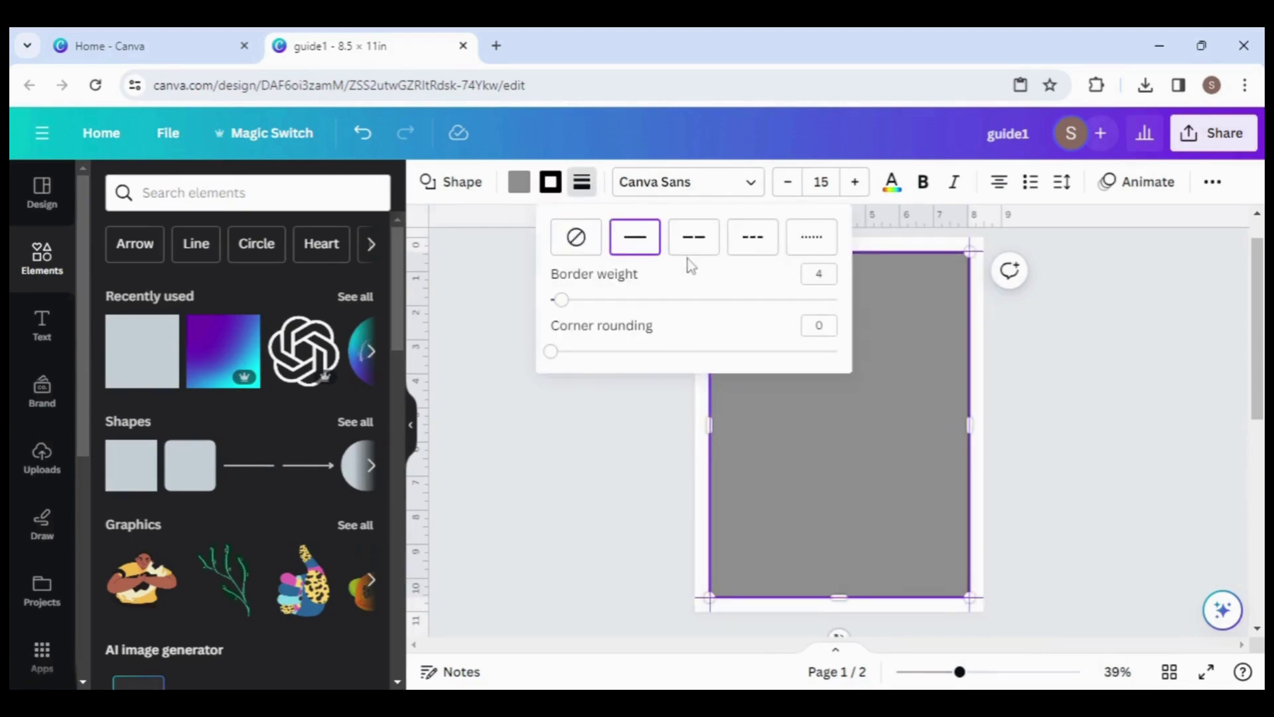
left_click(519, 181)
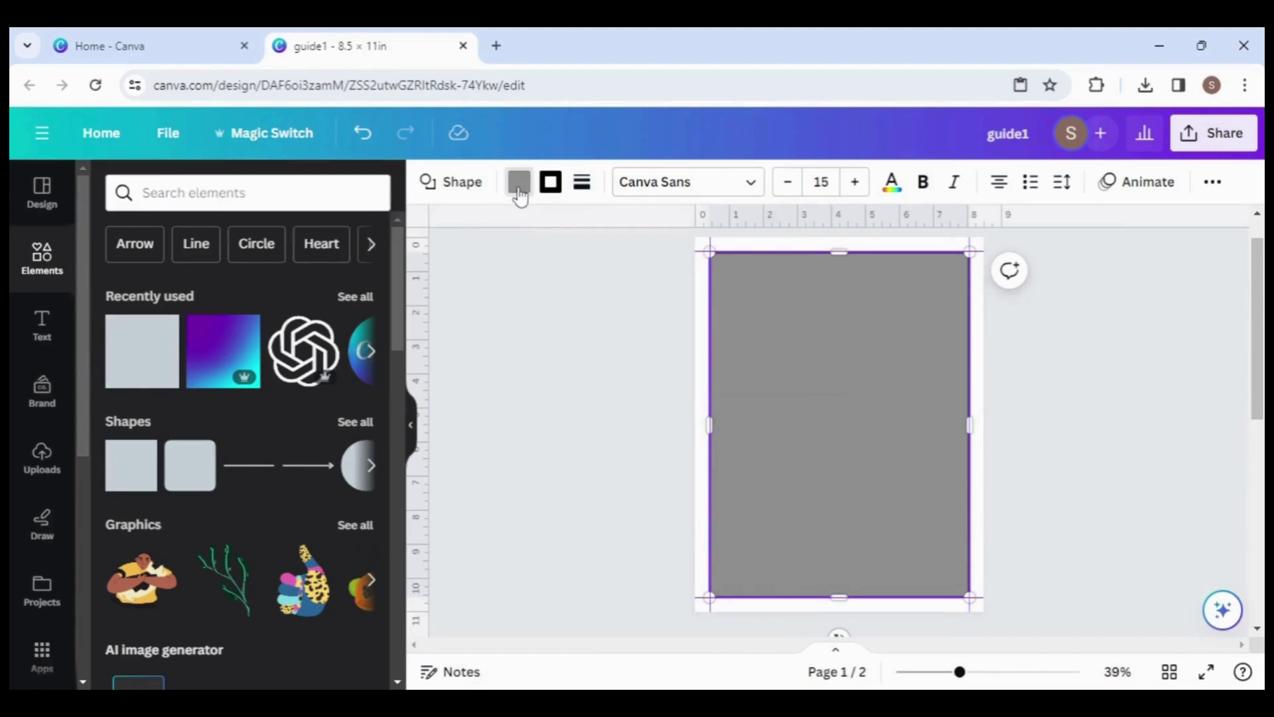
left_click(307, 294)
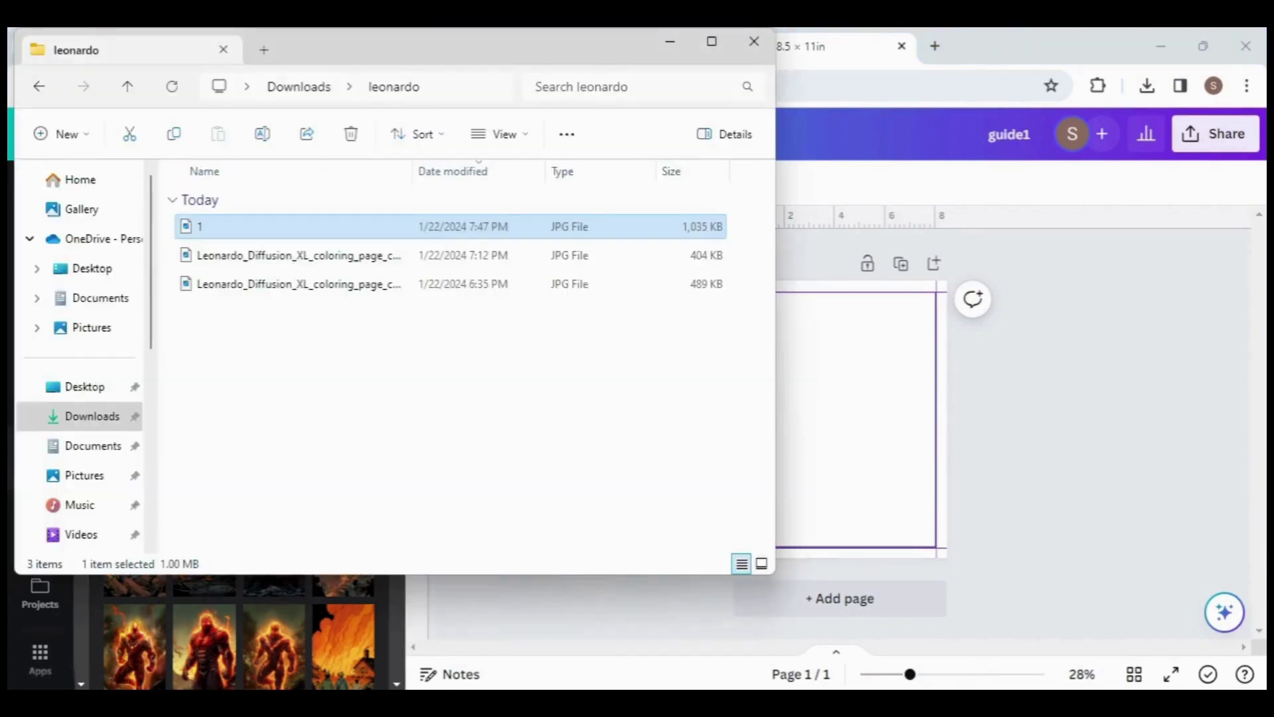
- Drag file 1 from Downloads\leonardo onto the guide1 page
left_click_drag(425, 225, 829, 447)
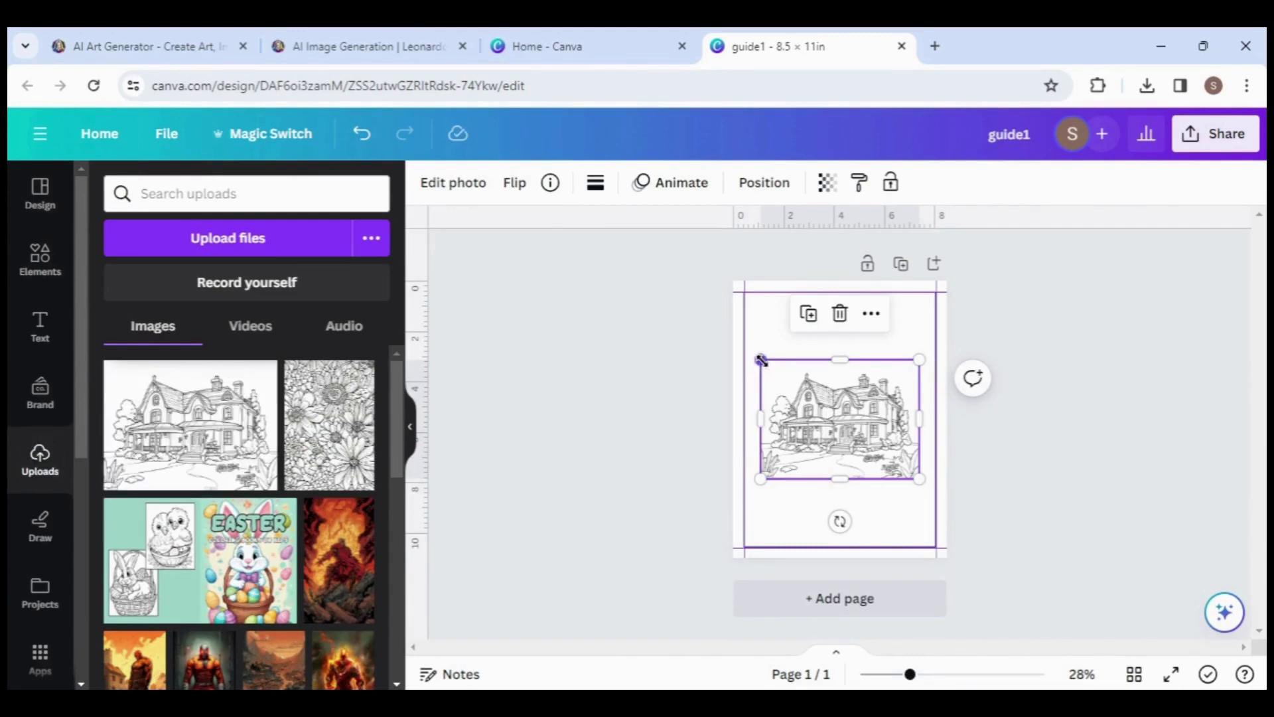
- Enlarge the house drawing, then undo the last resize
left_click_drag(760, 360, 745, 347)
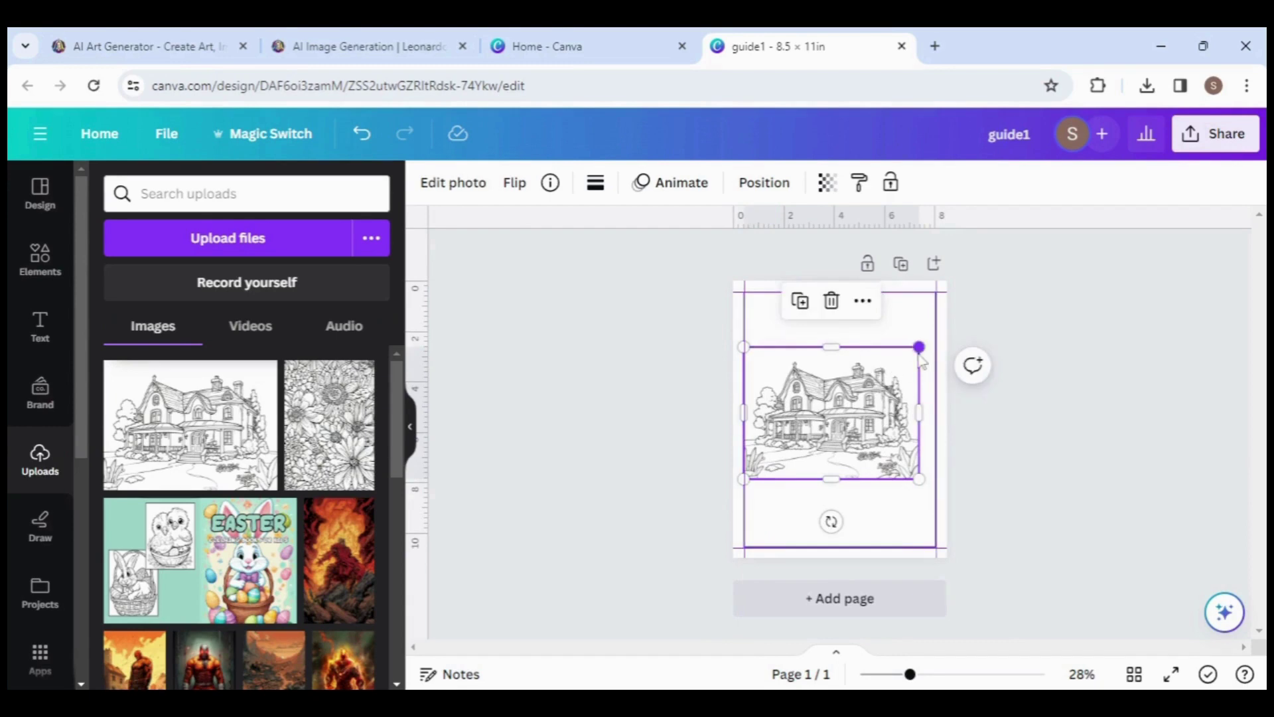
left_click_drag(919, 346, 881, 373)
left_click(1018, 464)
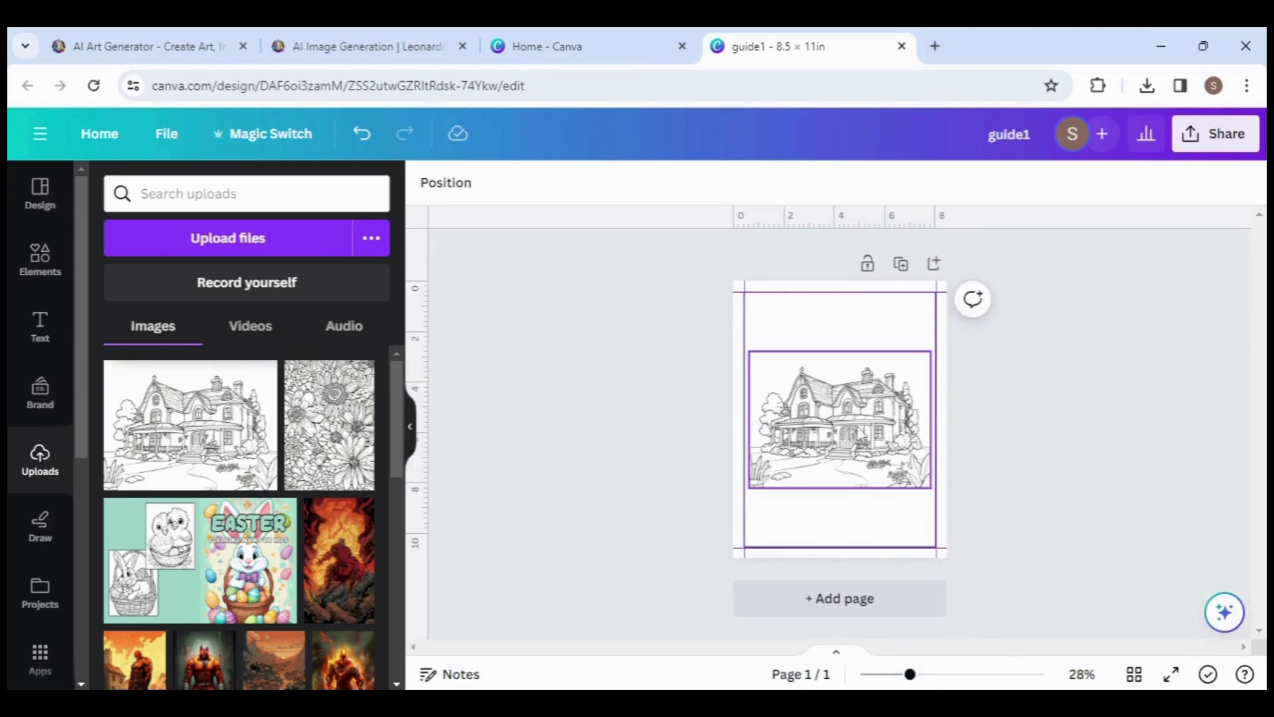
left_click(861, 434)
key("ctrl+z")
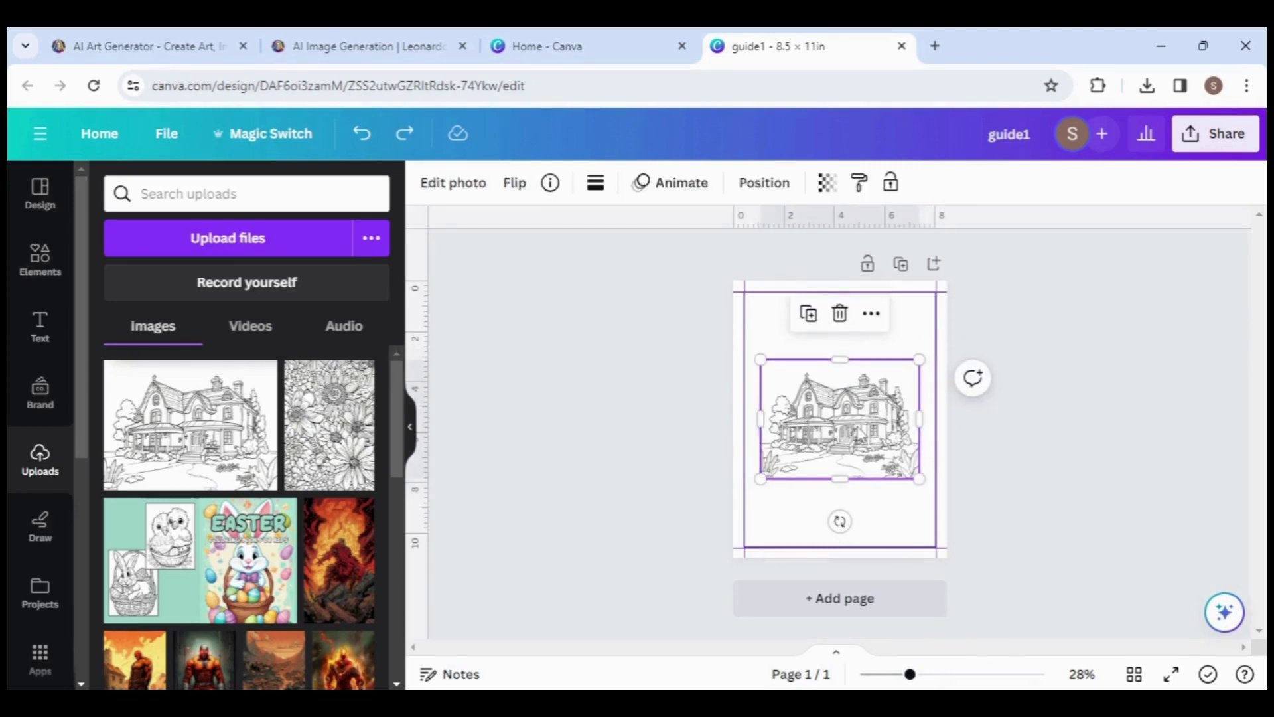
- Rotate the house drawing 90°, enlarge it to 9.72 × 7.29 in, and centre it vertically
left_click(775, 183)
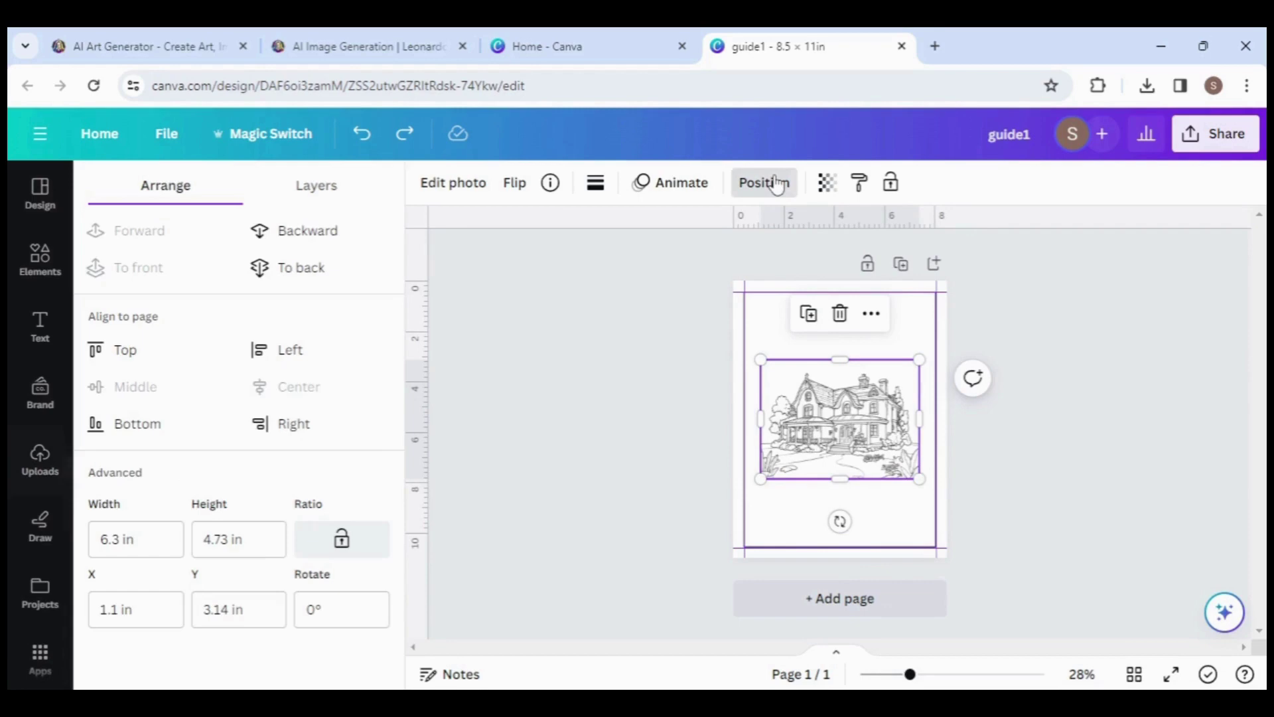
left_click(352, 610)
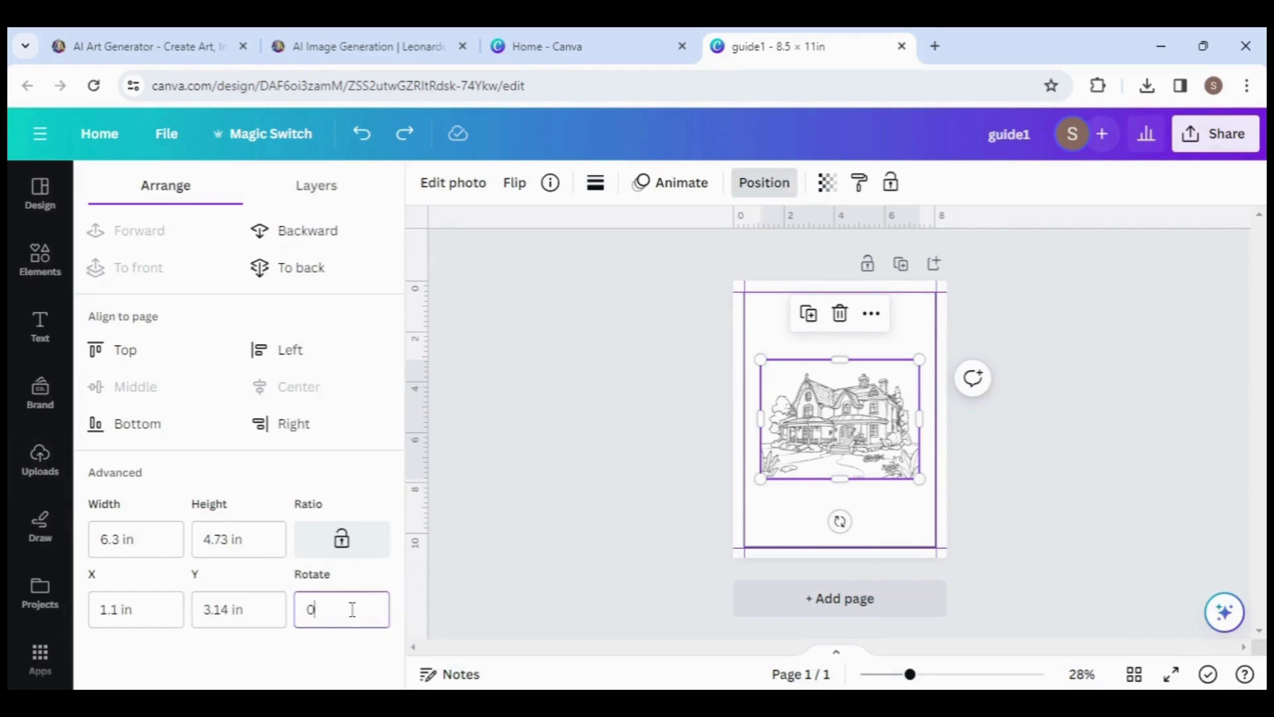
key("Return")
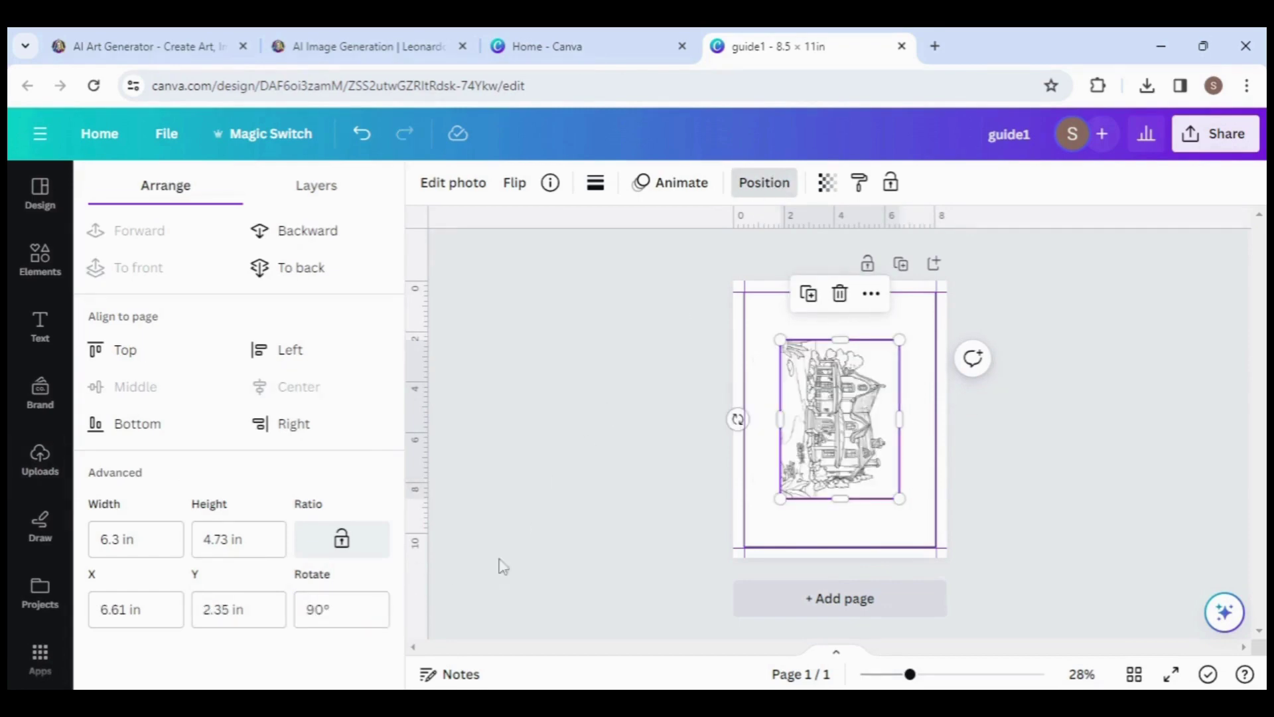
left_click_drag(780, 339, 750, 300)
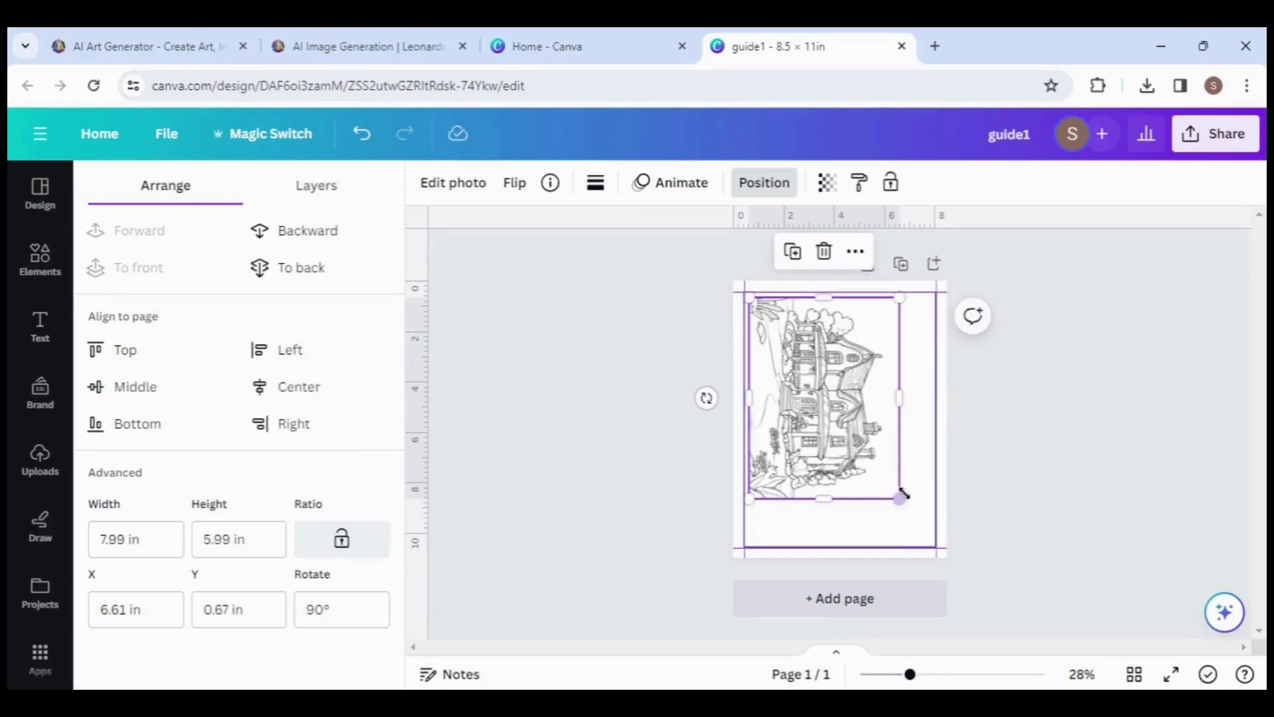
left_click_drag(901, 498, 928, 539)
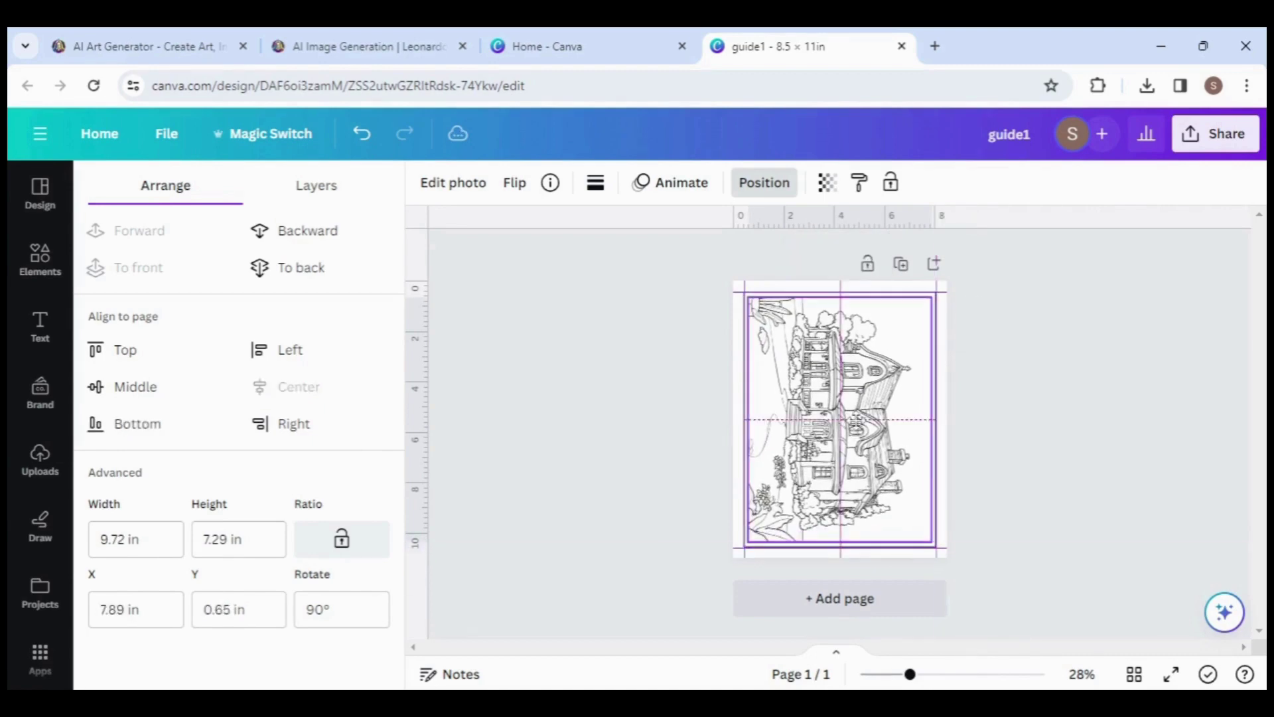
left_click(936, 548)
left_click(854, 417)
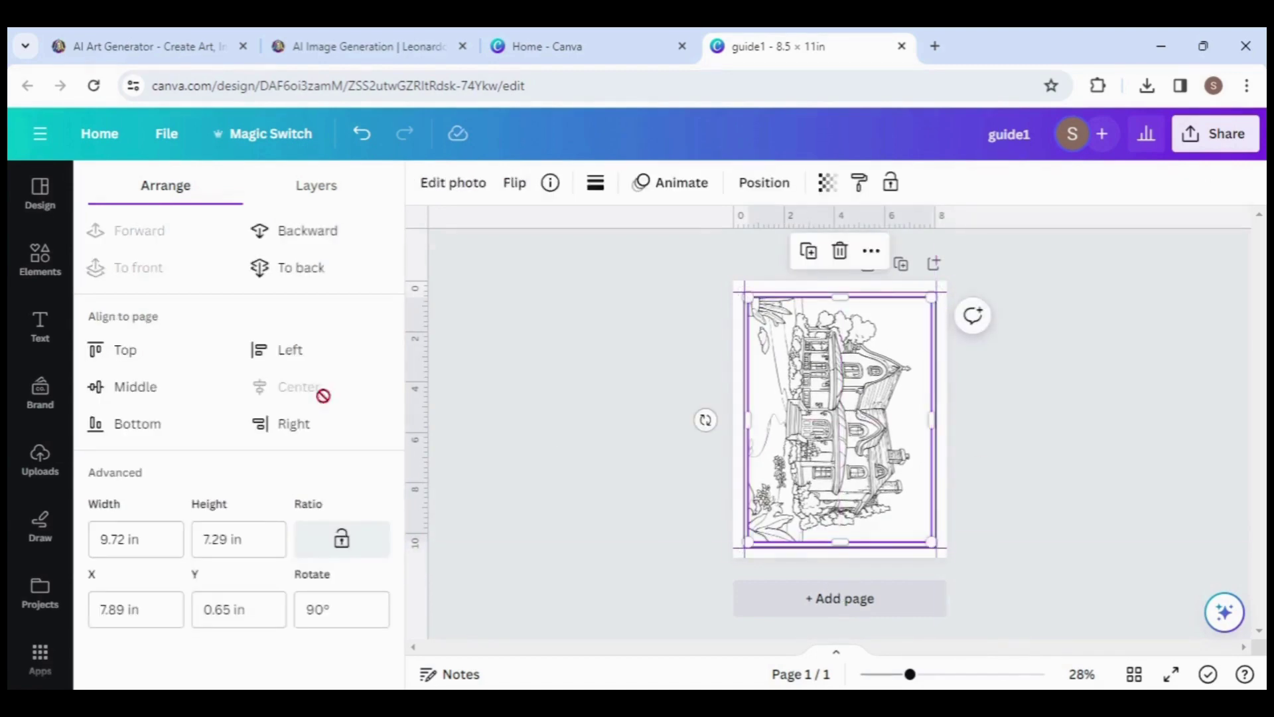
left_click(166, 386)
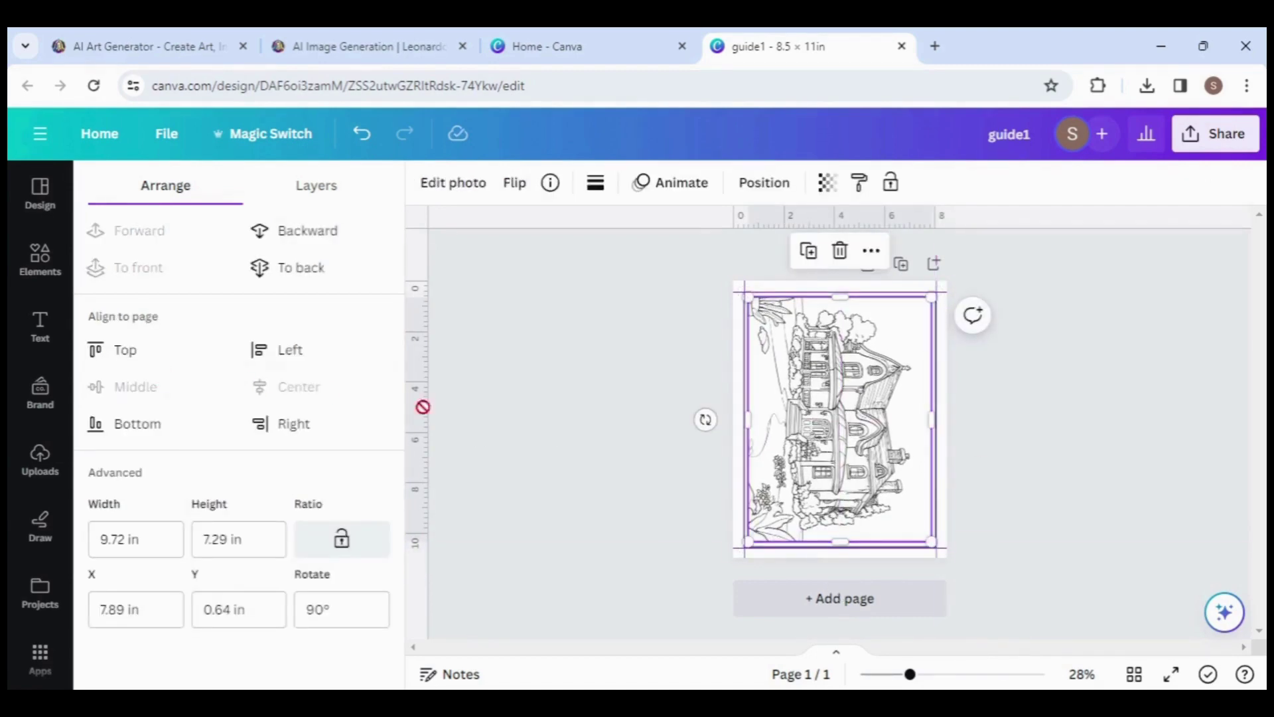
left_click(1035, 525)
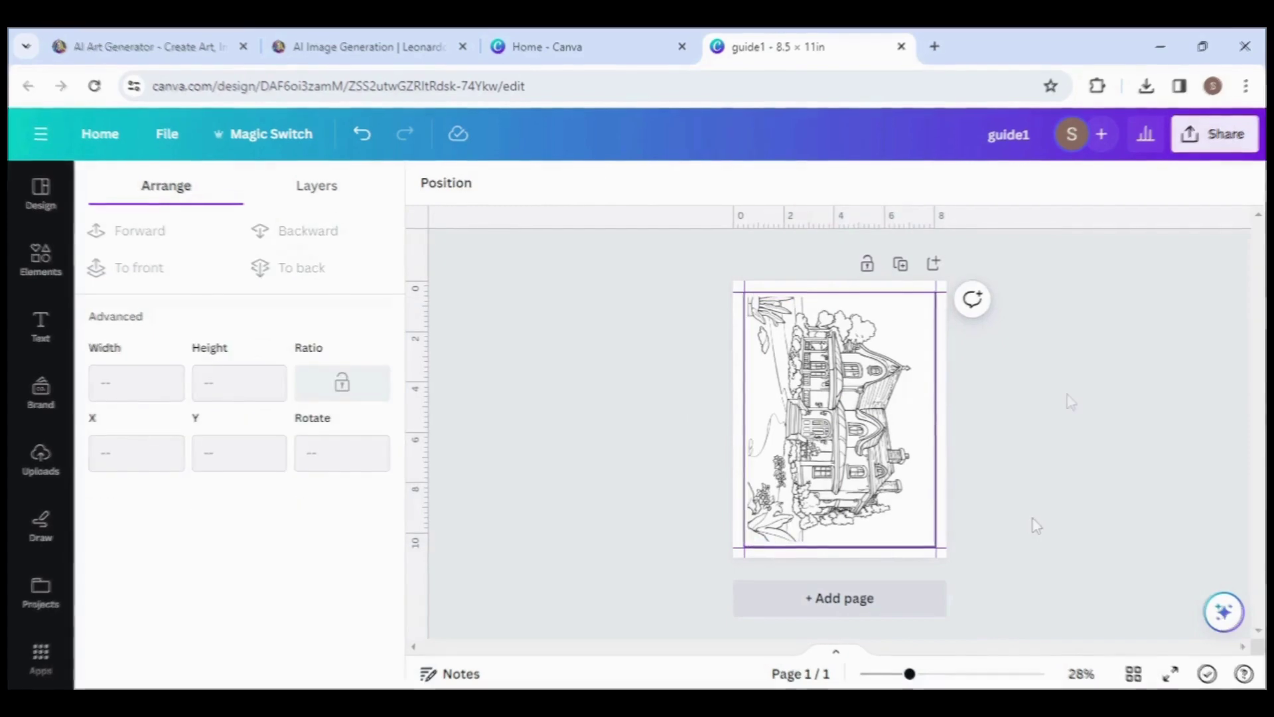
- Duplicate the house page, delete the image from the copy, and duplicate that blank page
left_click(900, 264)
left_click(862, 405)
key("Delete")
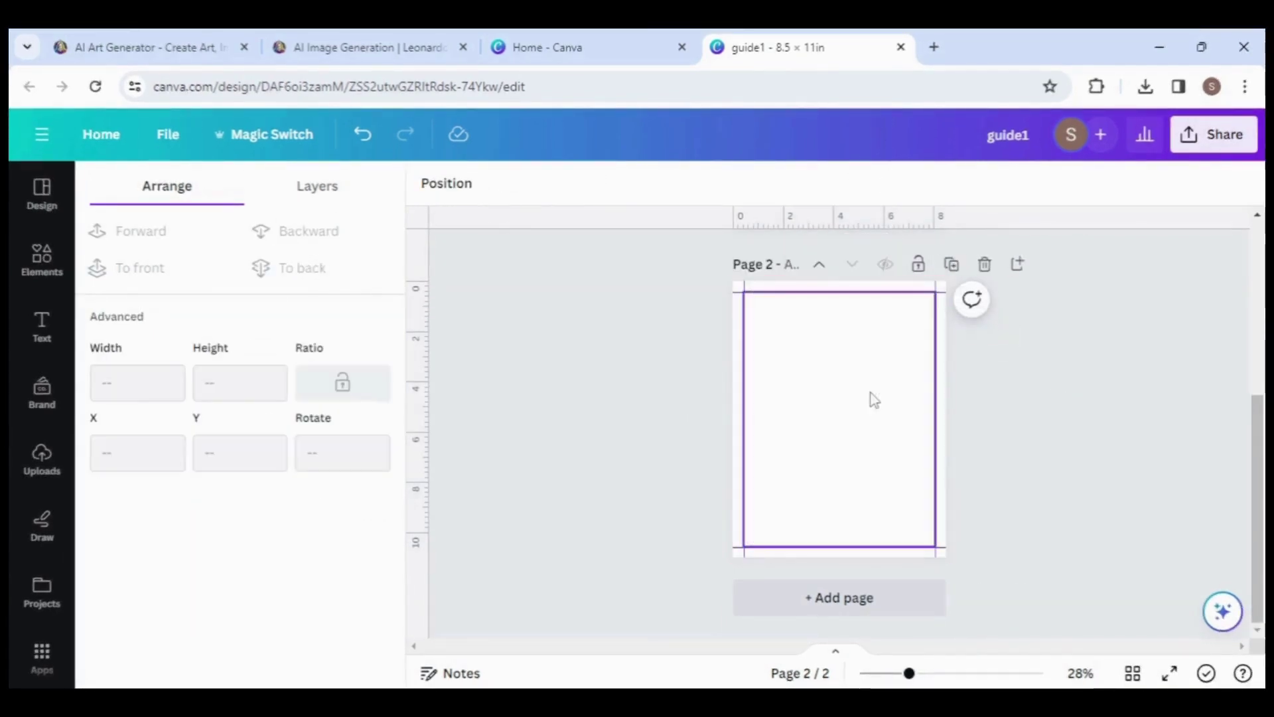
left_click(952, 264)
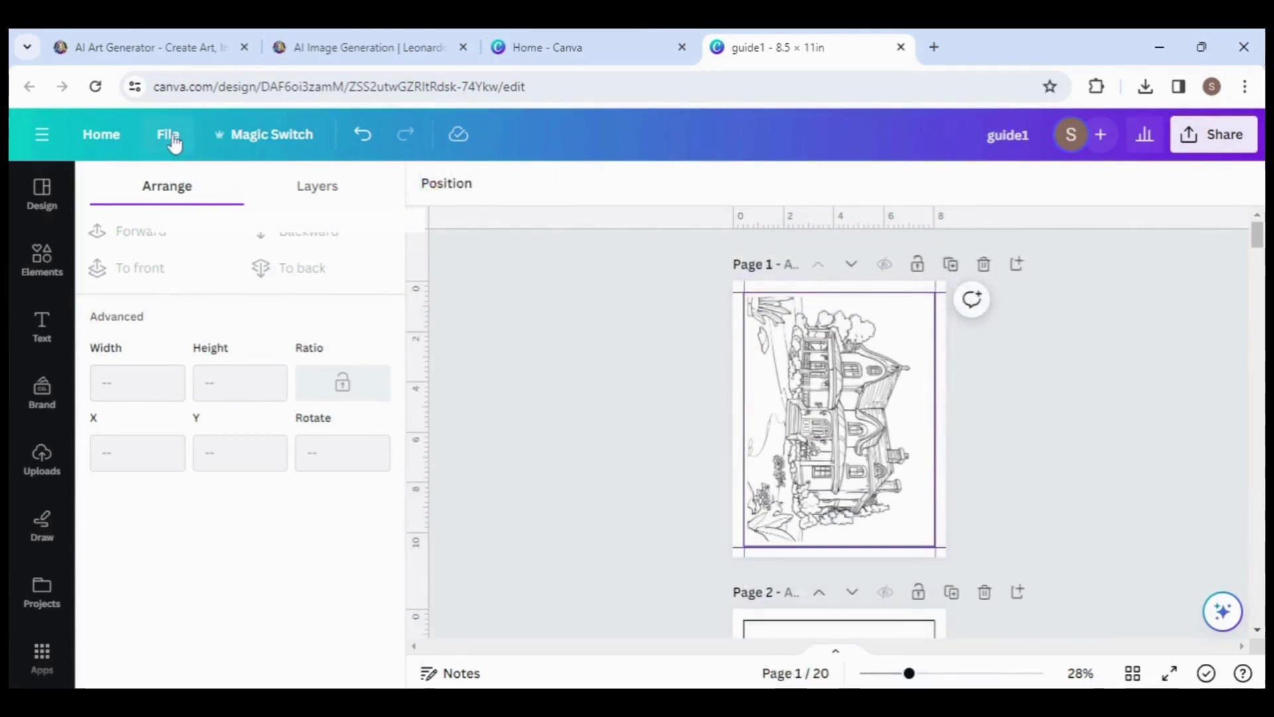
- Turn off Show rulers and guides
left_click(171, 138)
mouse_move(306, 364)
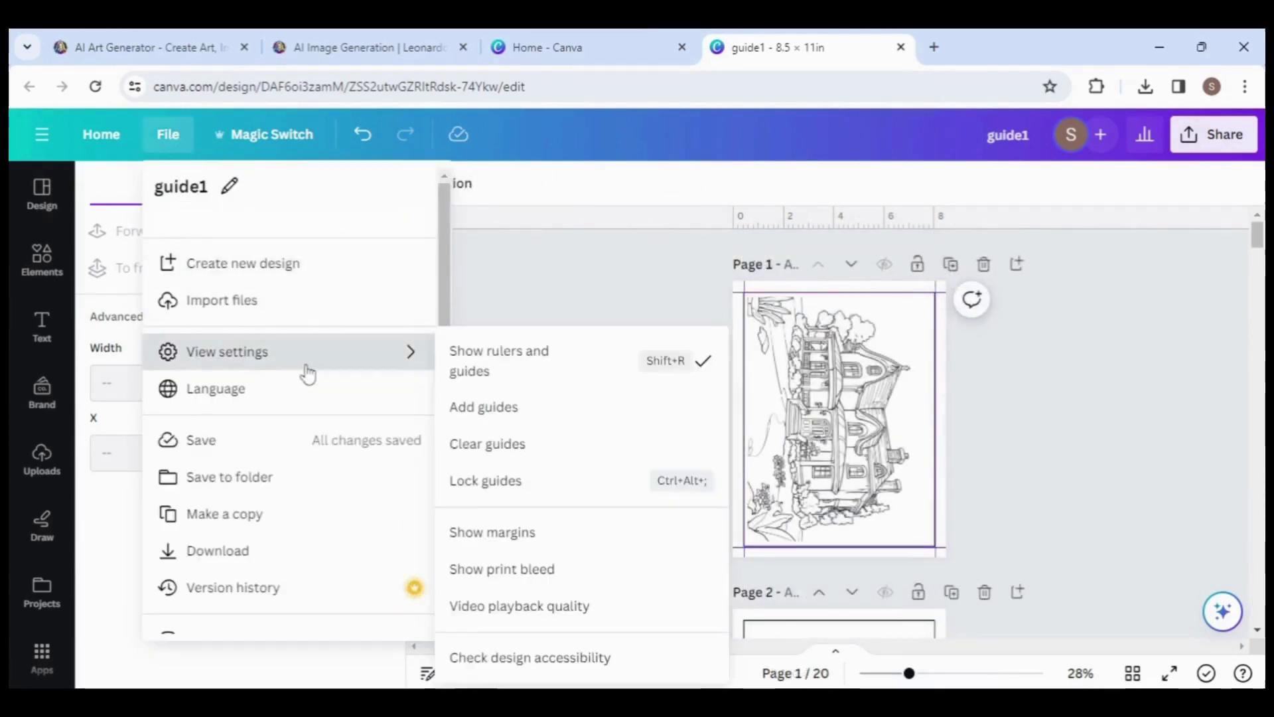
left_click(483, 367)
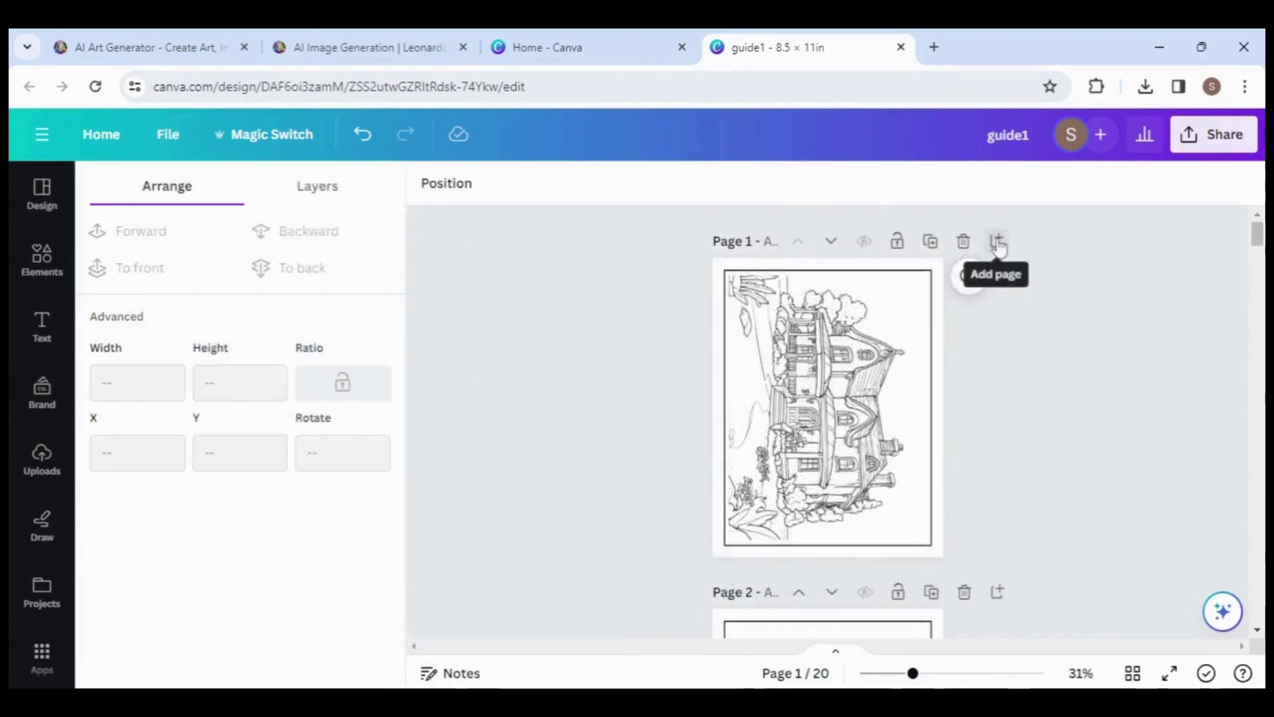
- Add three more blank pages after pages 1 and 3 and further down
left_click(998, 243)
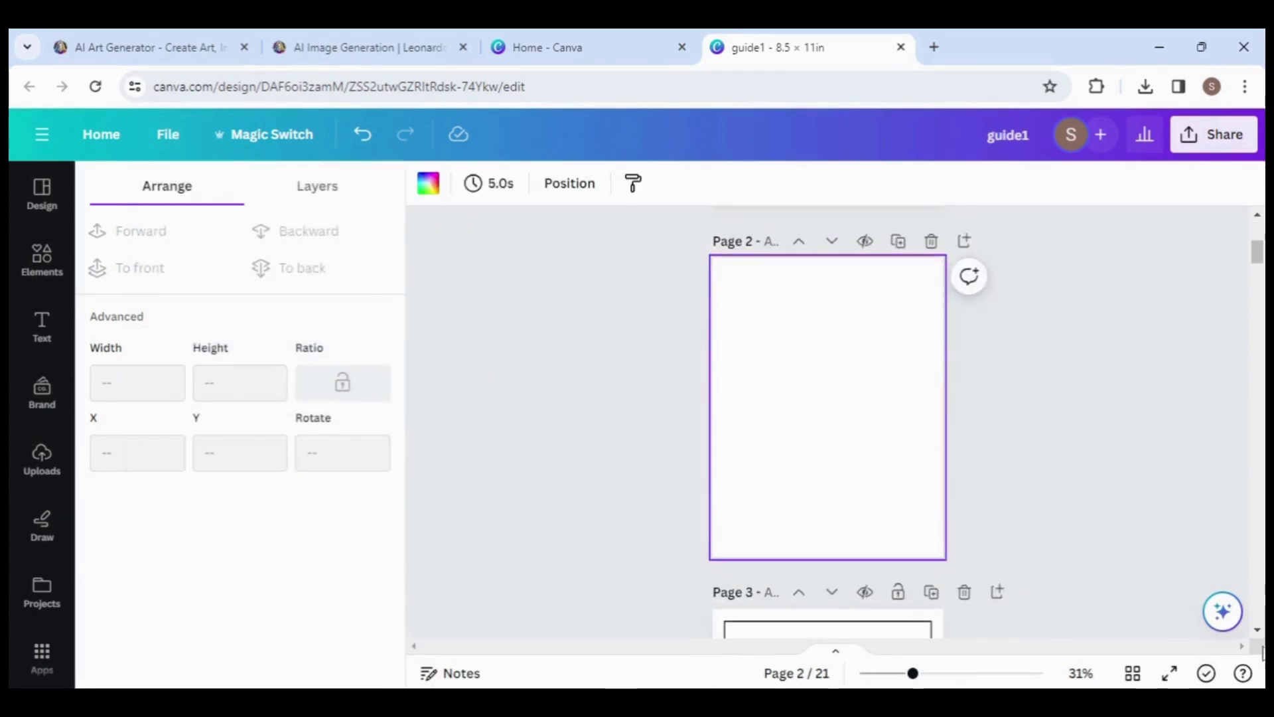
left_click(997, 555)
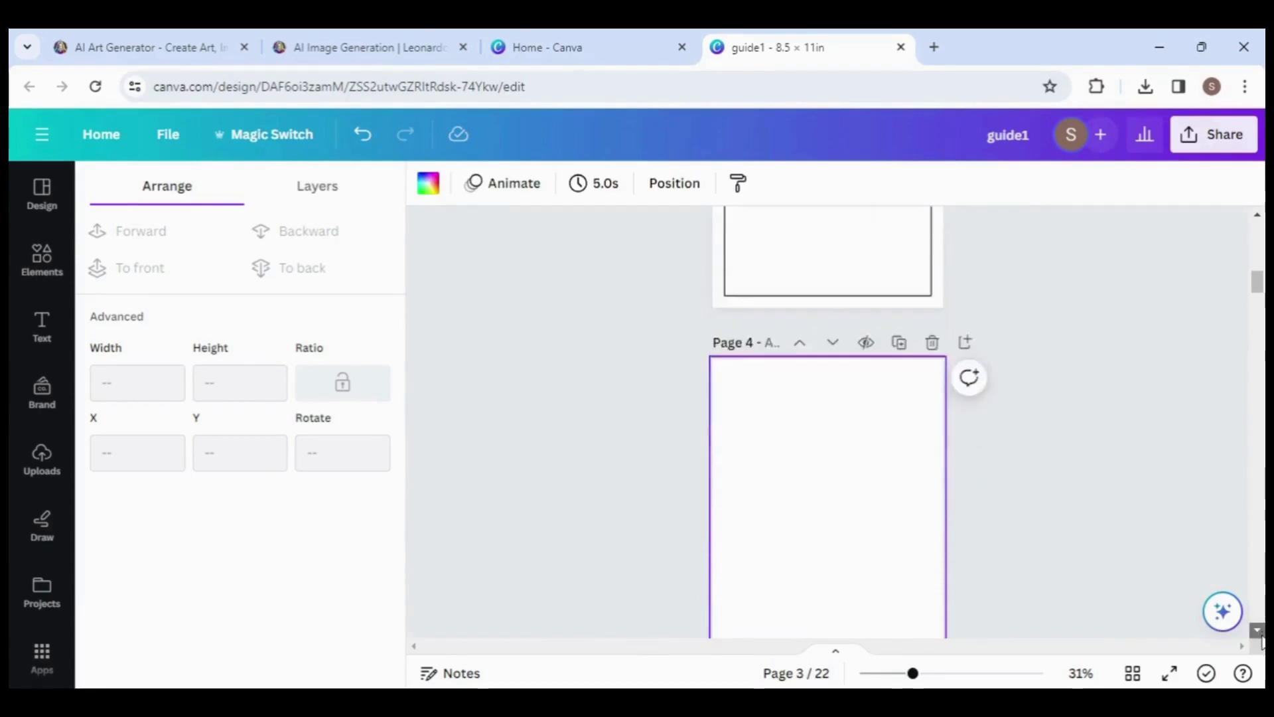
left_click(998, 611)
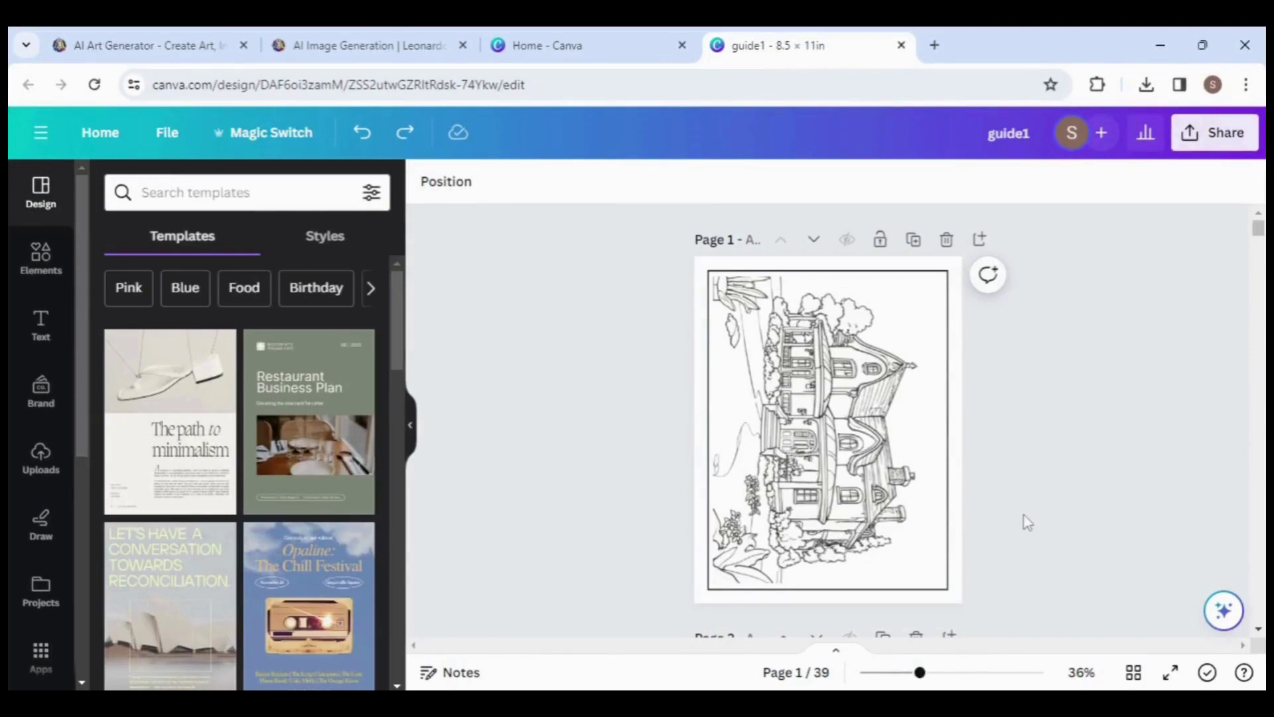
- Add a blank page, move it to the front, and search Elements for 'border'
left_click(979, 238)
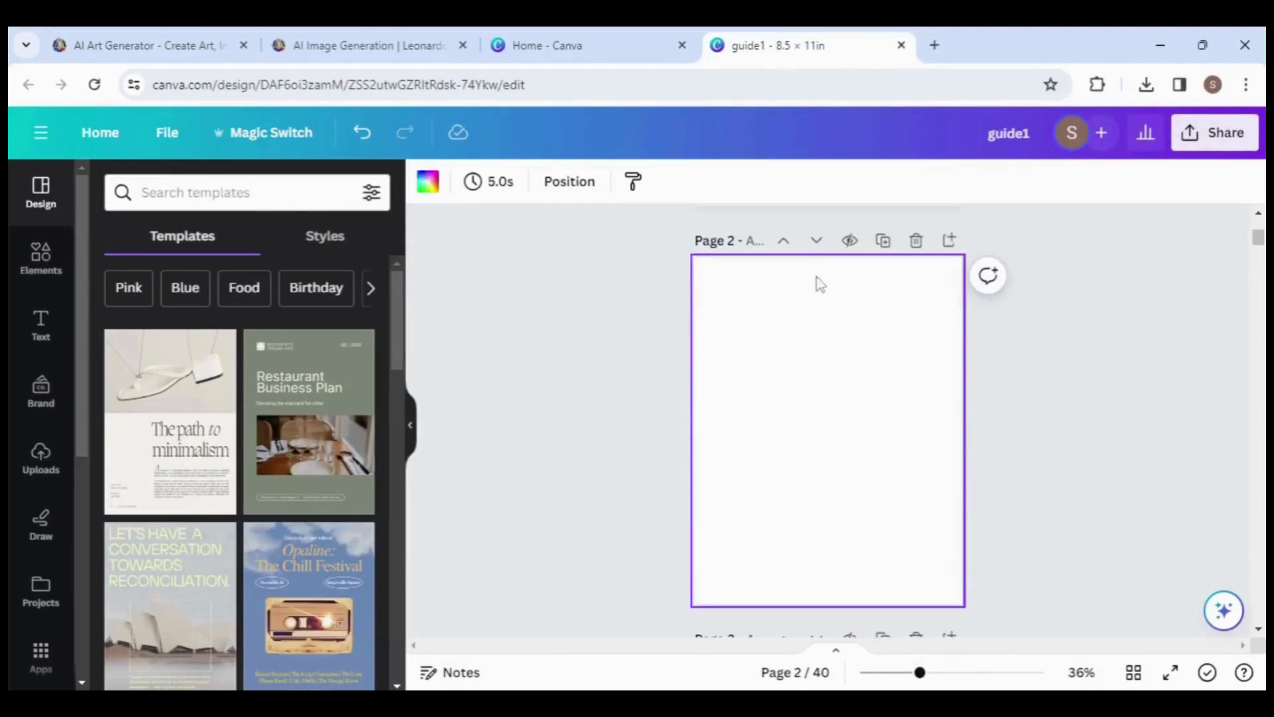
left_click(784, 243)
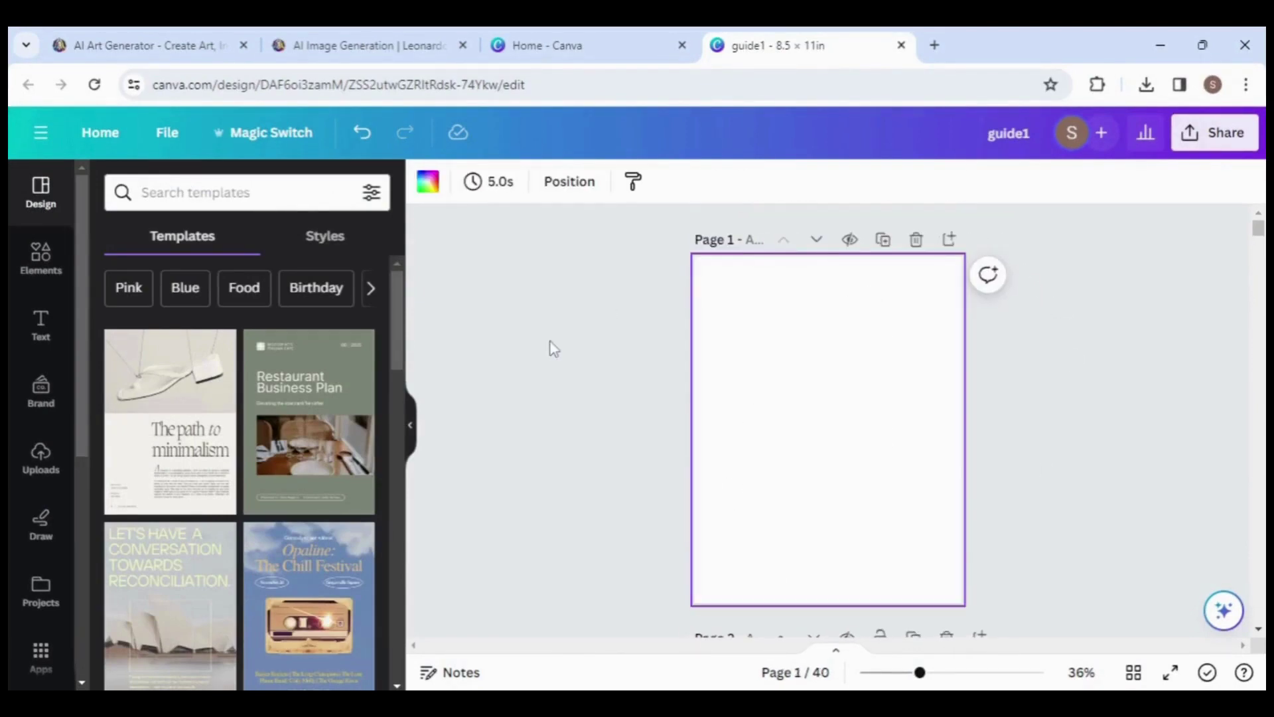
left_click(37, 256)
left_click(176, 200)
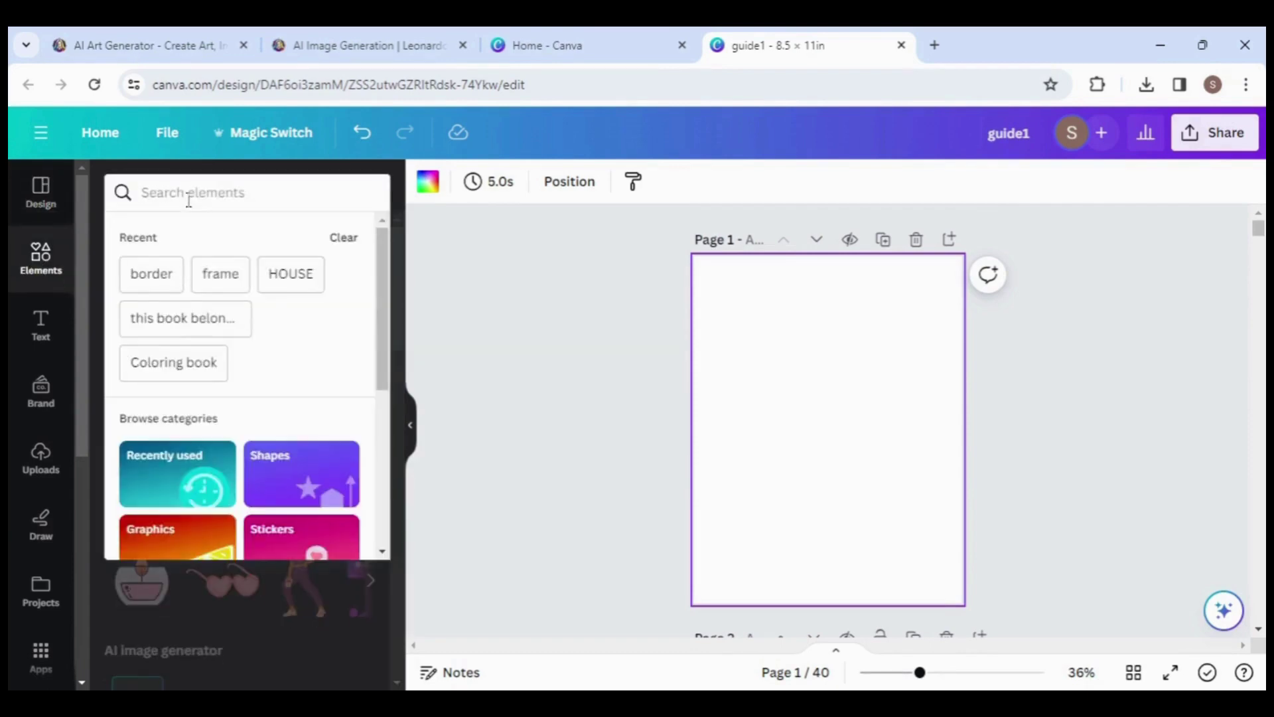
type("border")
key("Return")
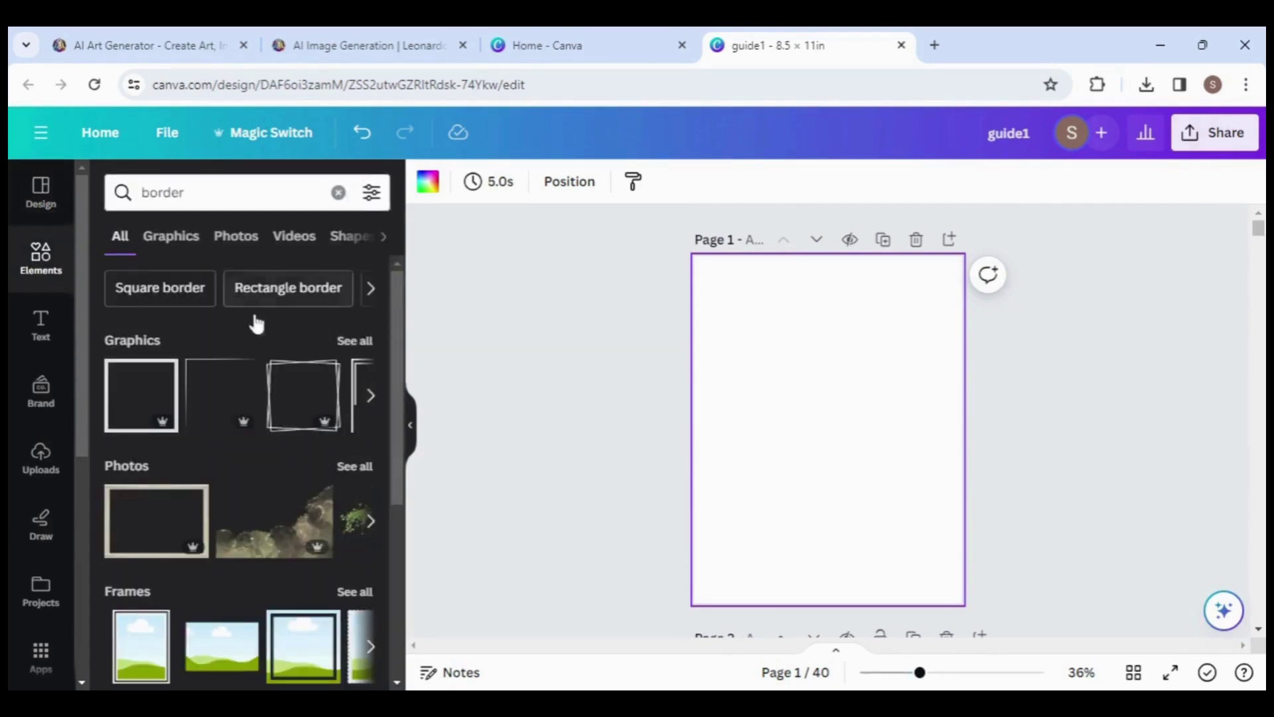
left_click(355, 341)
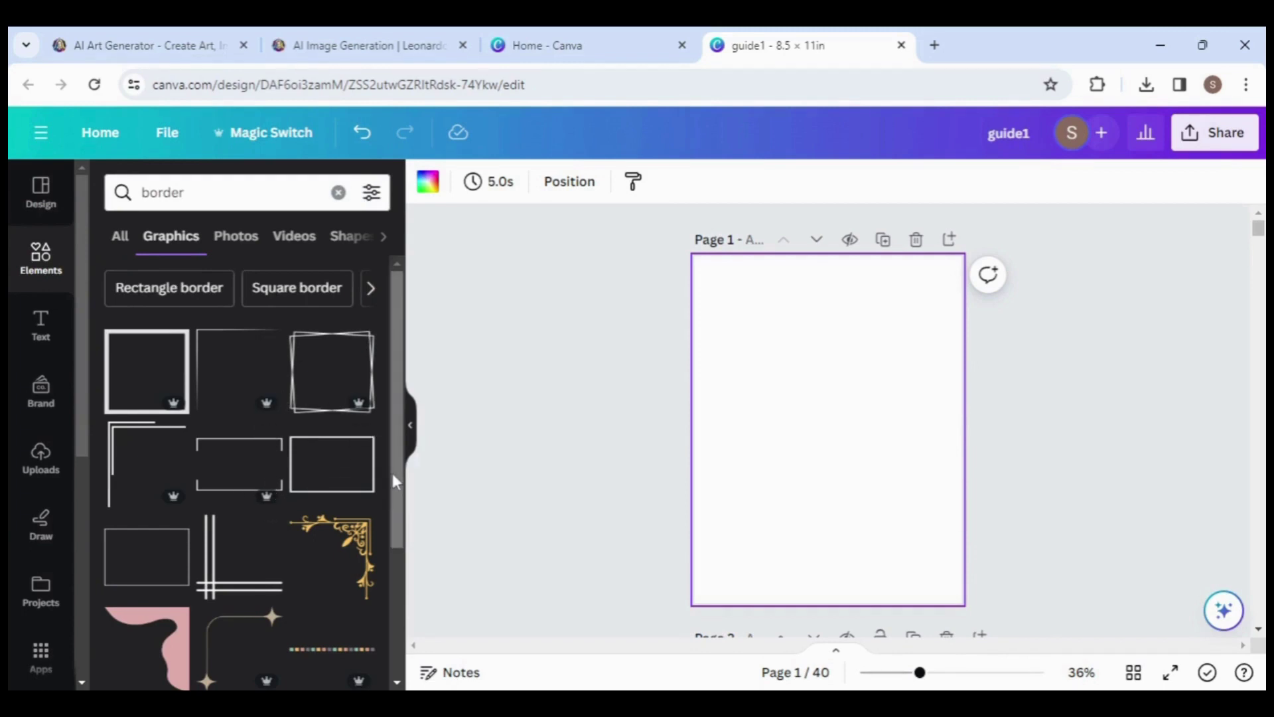
- Add the ornate corner-flourish border graphic to page 1
scroll(395, 531, "down", 4)
scroll(398, 612, "down", 6)
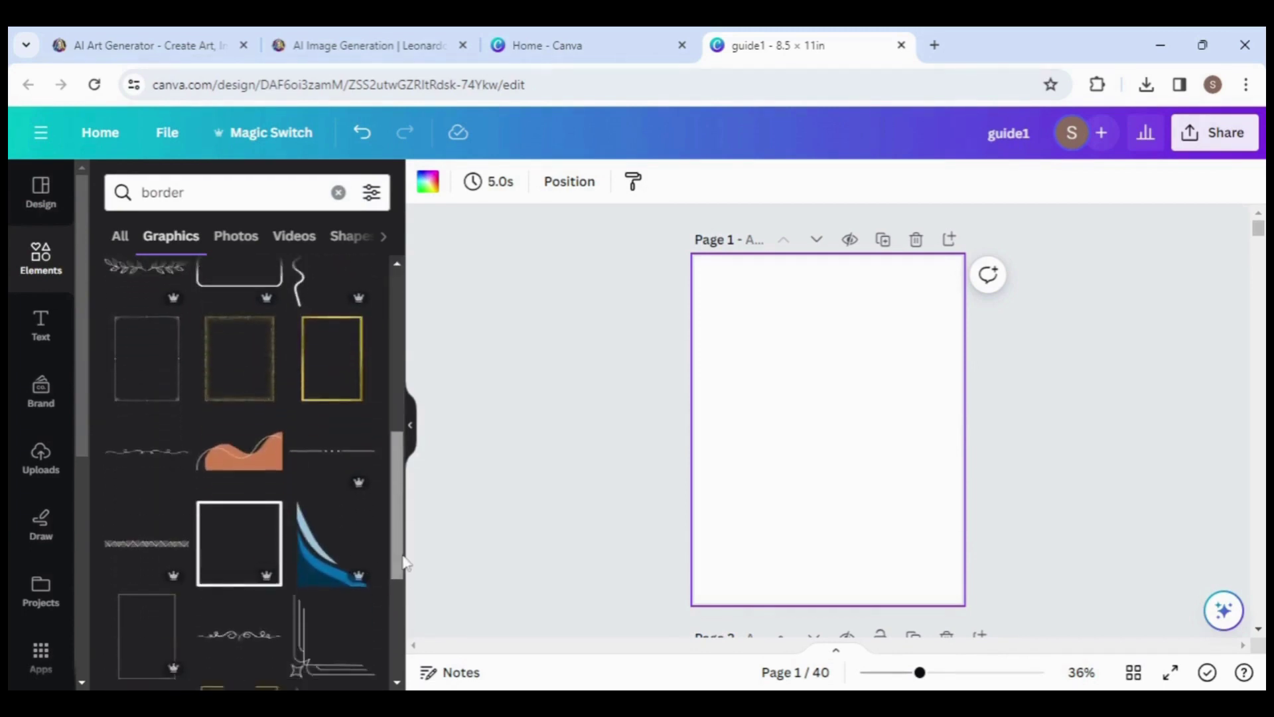
left_click_drag(406, 475, 396, 581)
scroll(385, 544, "up", 4)
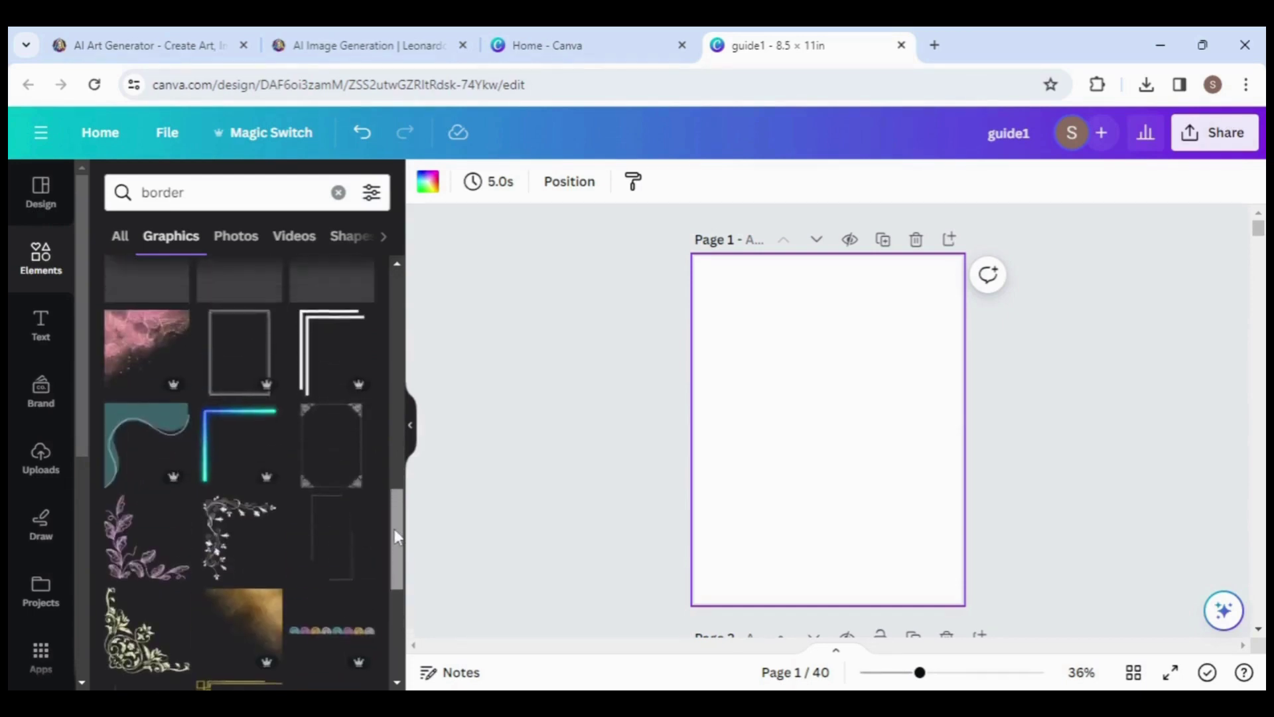
left_click(346, 479)
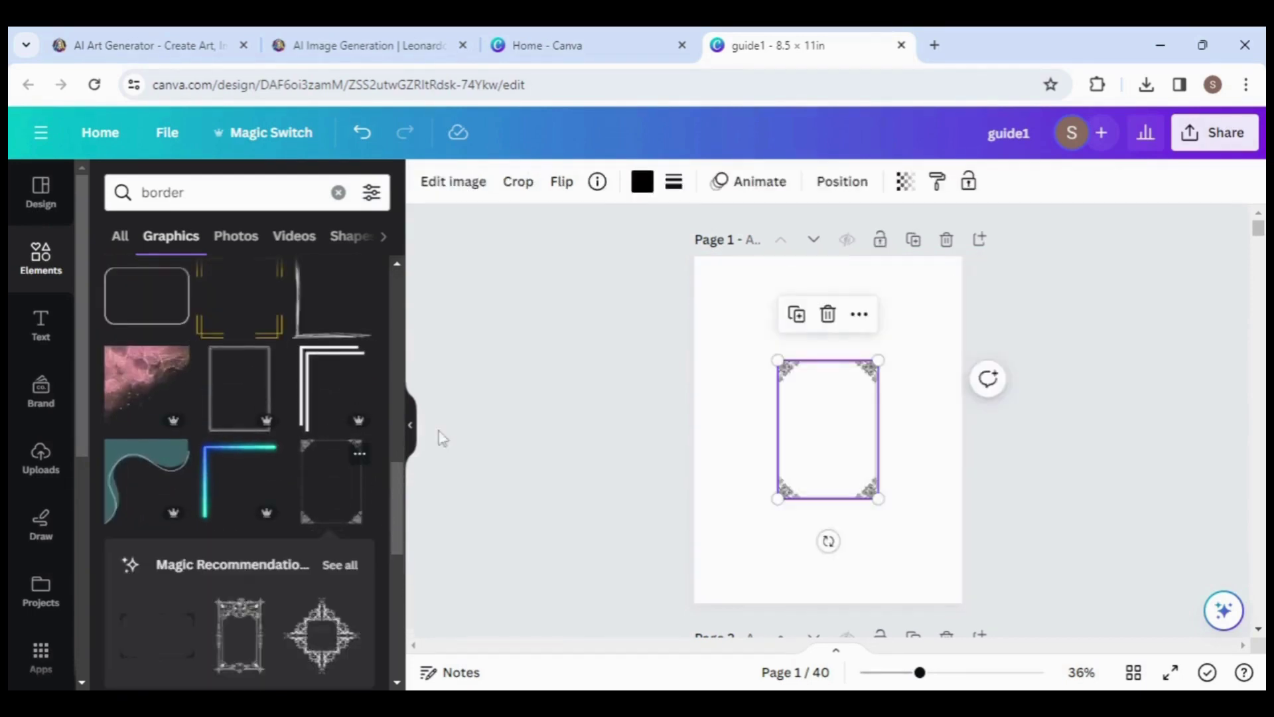
- Show rulers and guides again and stretch the border to about 7 × 9.6, centred
left_click(167, 132)
mouse_move(297, 364)
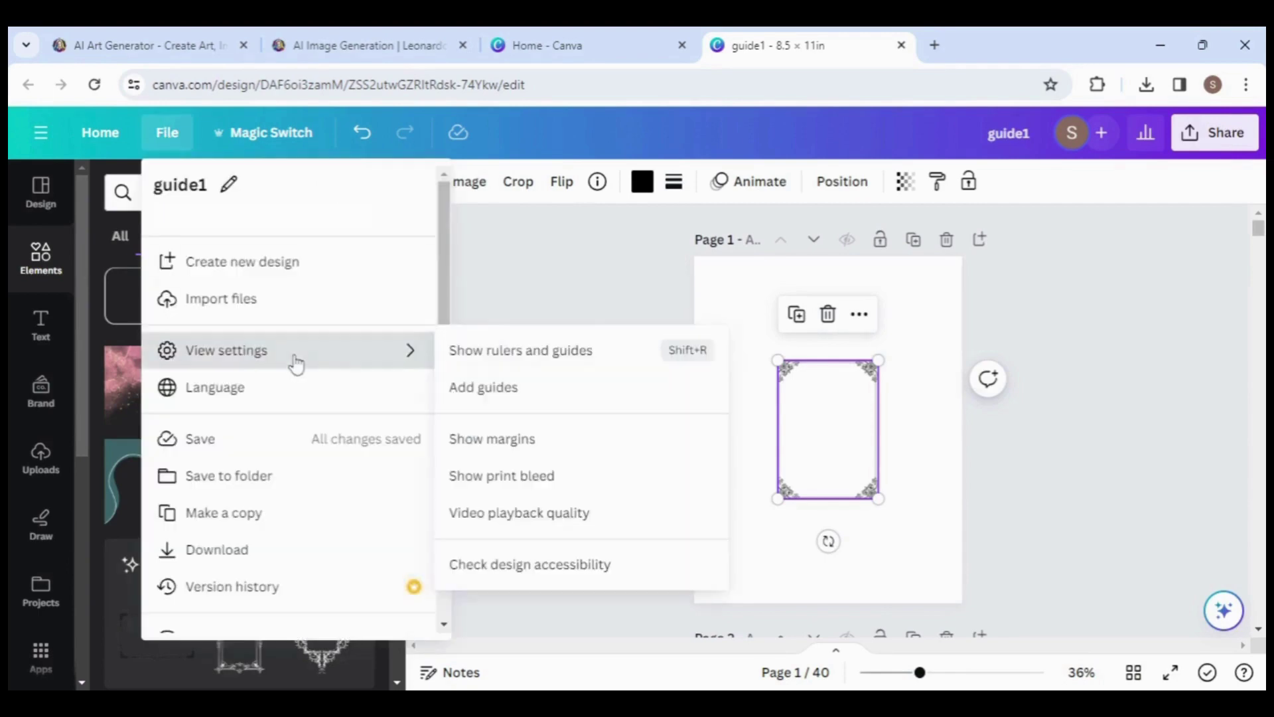
left_click(472, 359)
left_click_drag(789, 381, 731, 305)
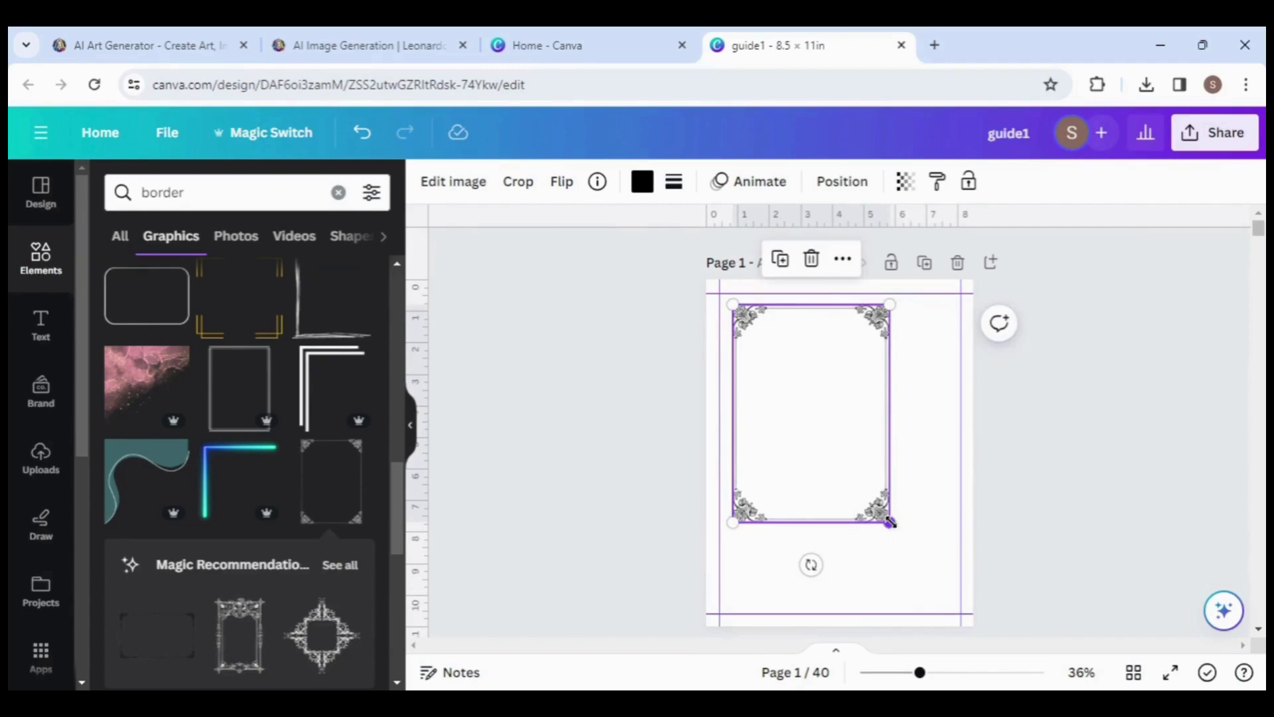
left_click_drag(890, 521, 941, 618)
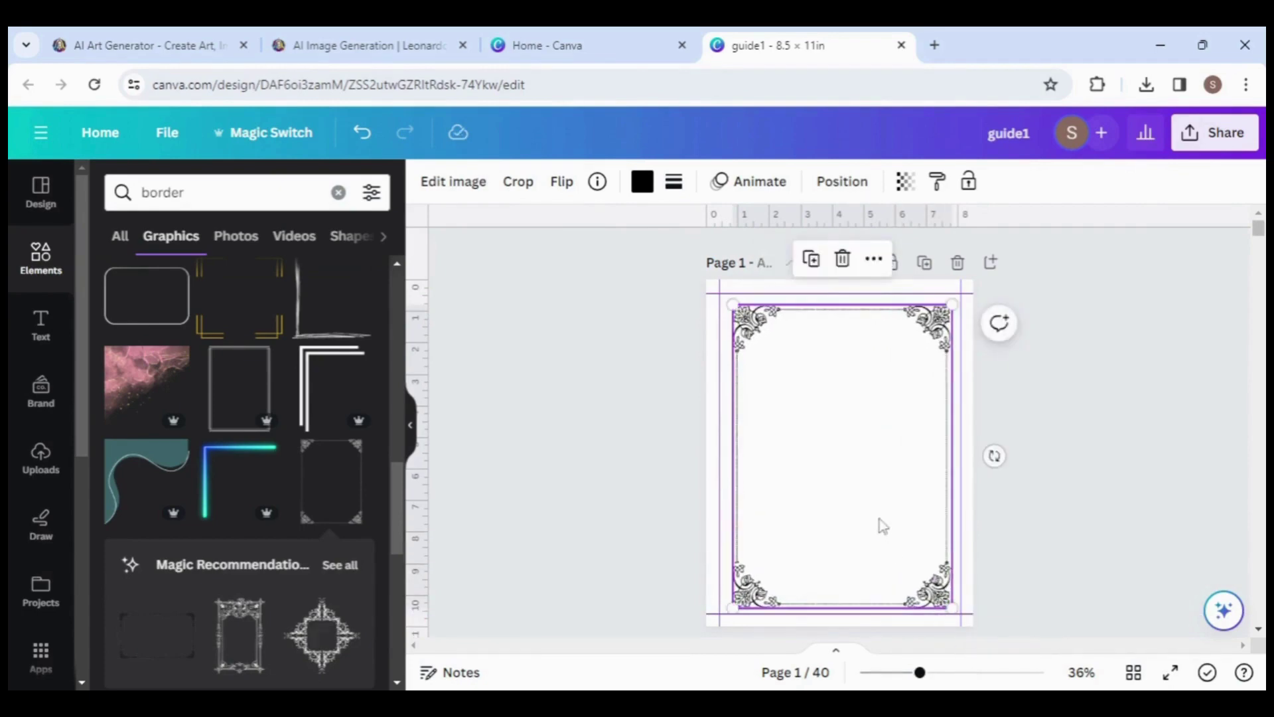
left_click_drag(879, 524, 876, 515)
key("Escape")
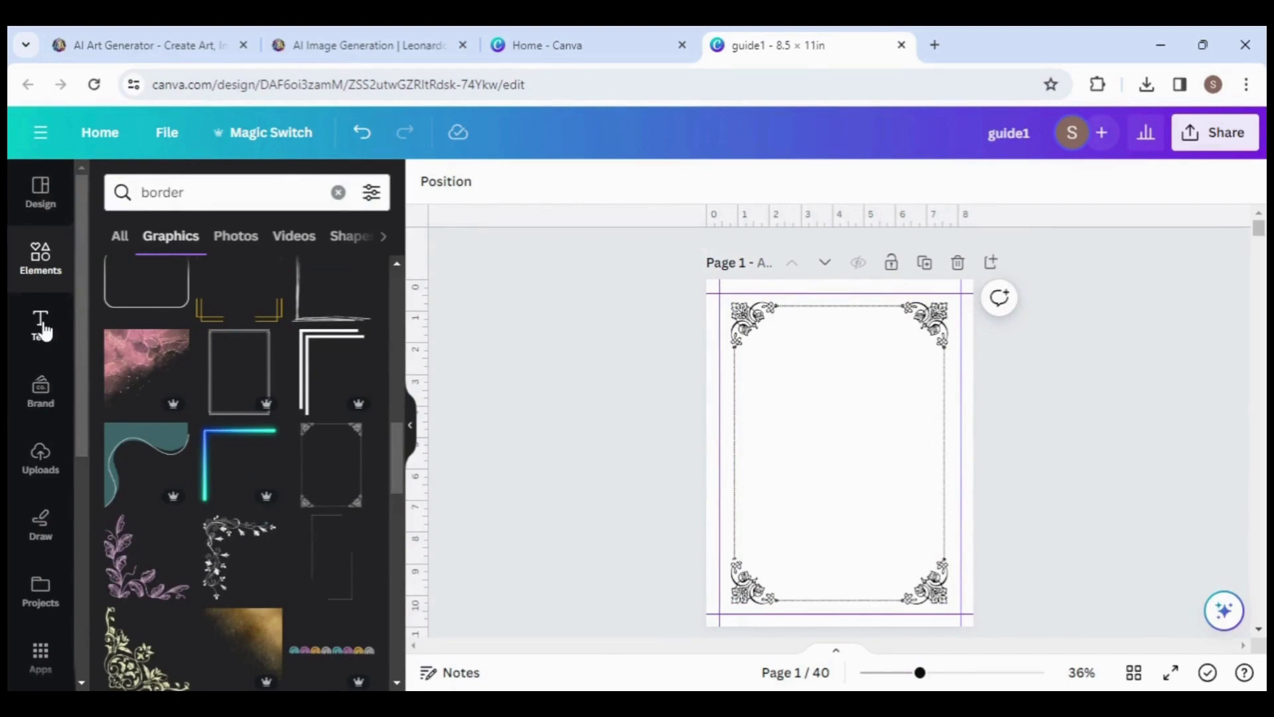
- Add a heading reading 'THIS BOOK BELONGS TO' in the Alice font
left_click(41, 327)
left_click(200, 415)
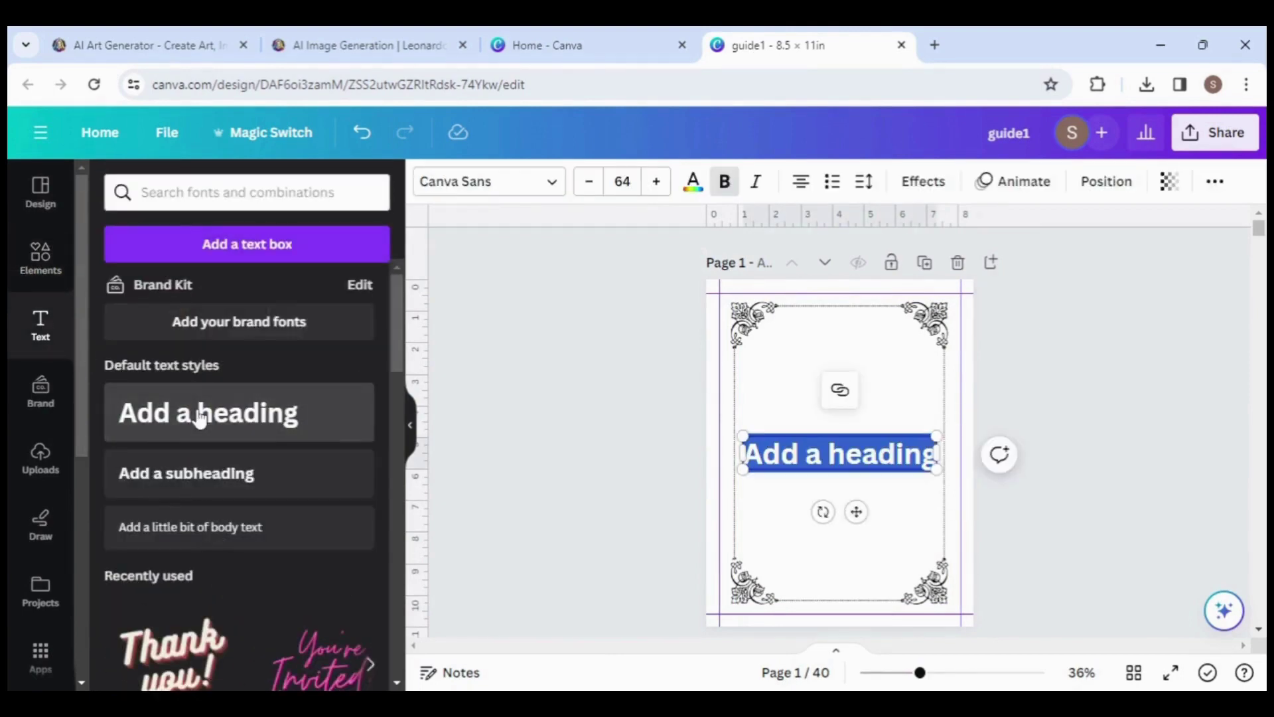
type("THIS BOOK BEL")
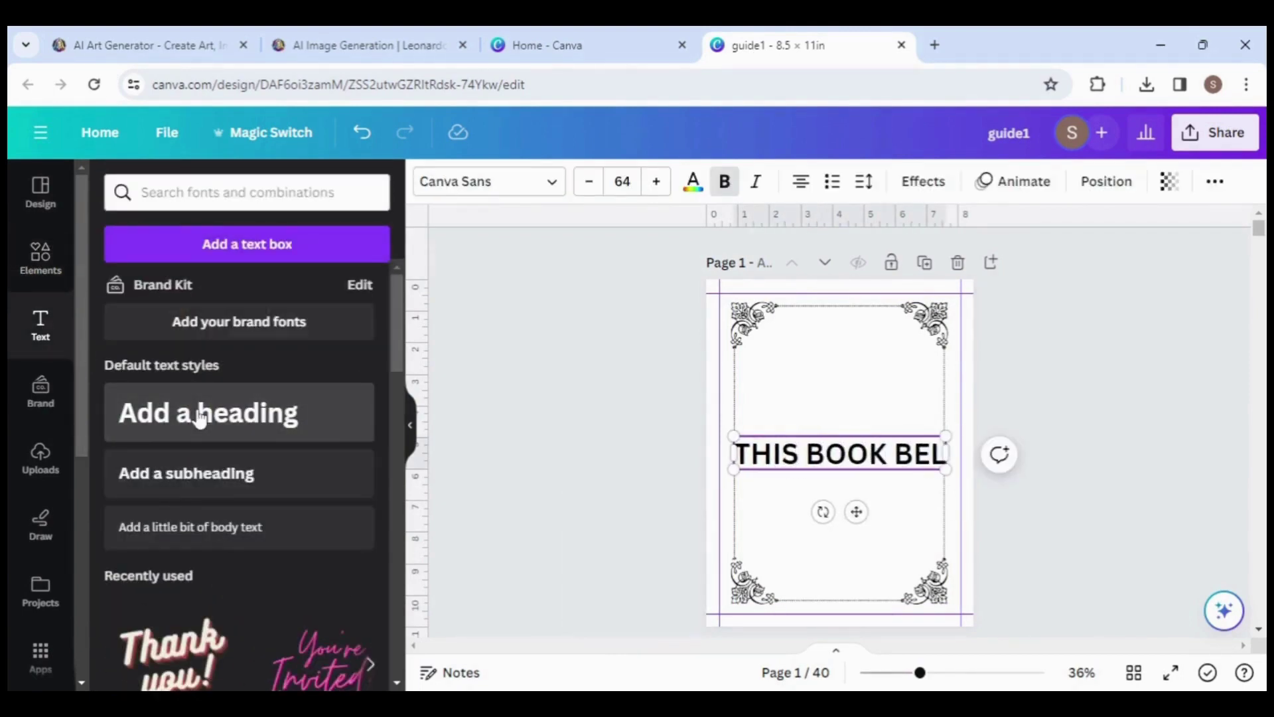
type("ONGS TO")
left_click(499, 189)
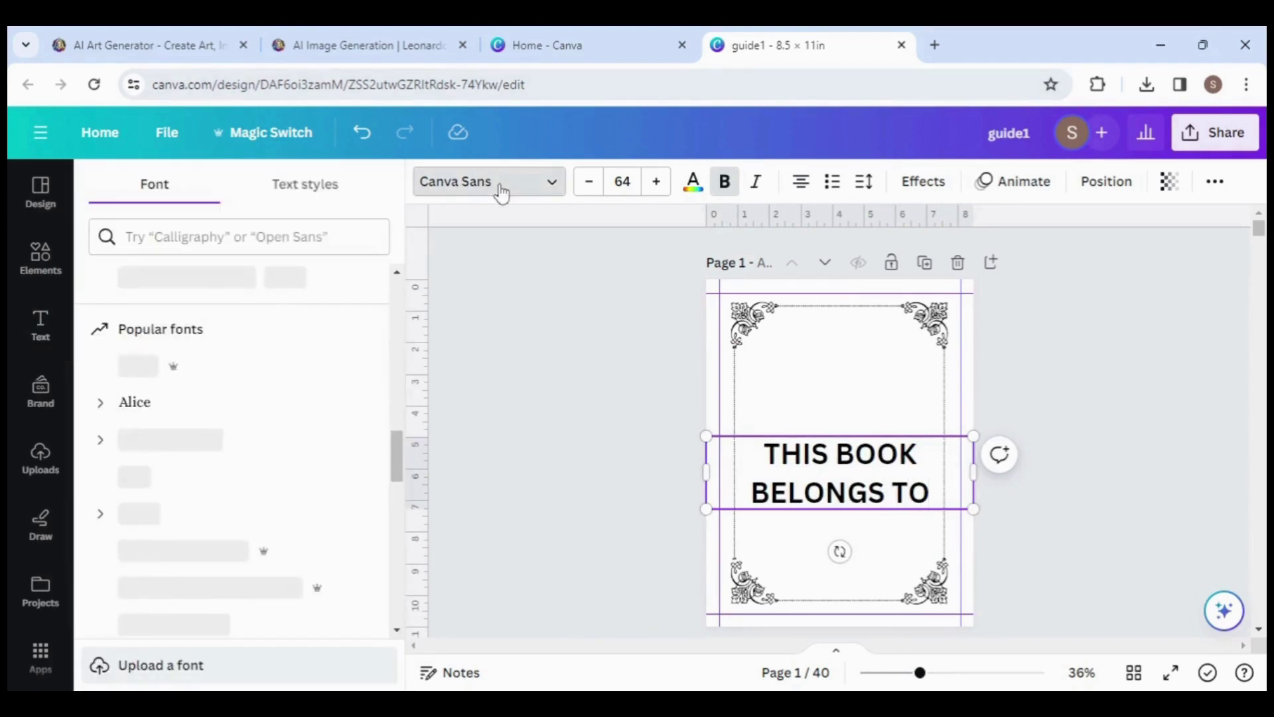
left_click(152, 408)
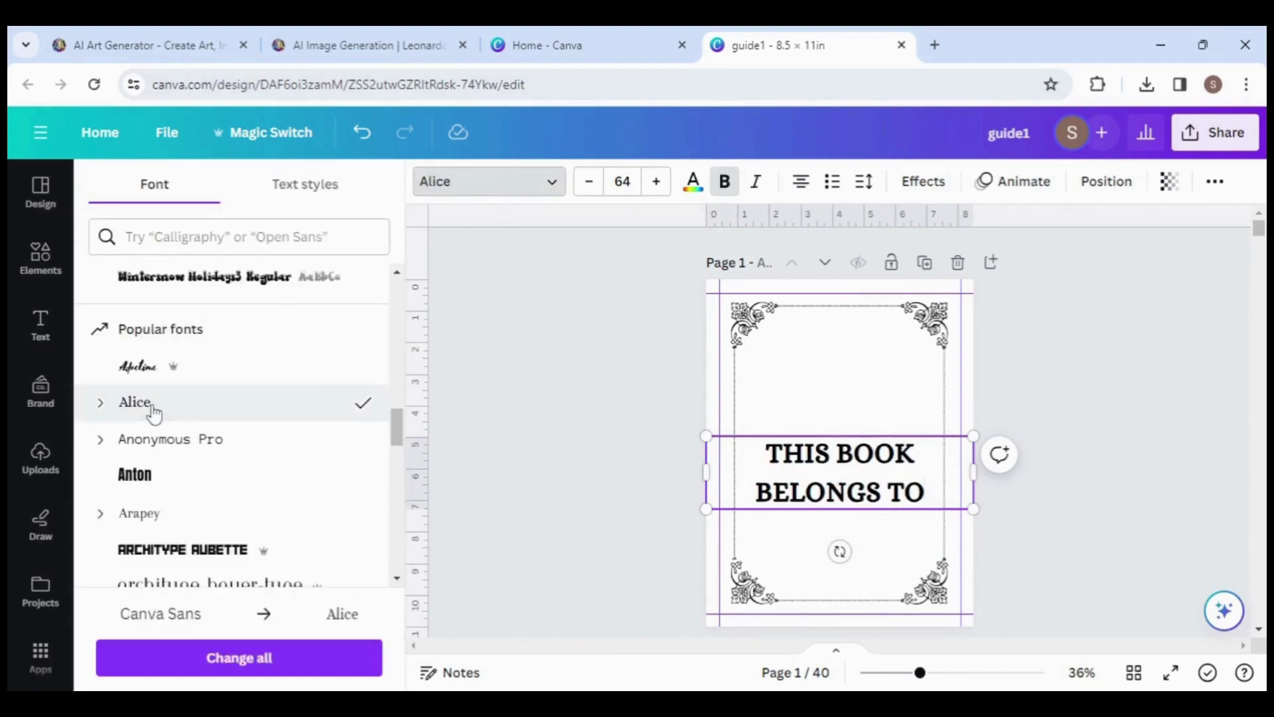
- Move the heading up into the upper middle of the bordered page
left_click(1087, 450)
left_click_drag(863, 463, 863, 391)
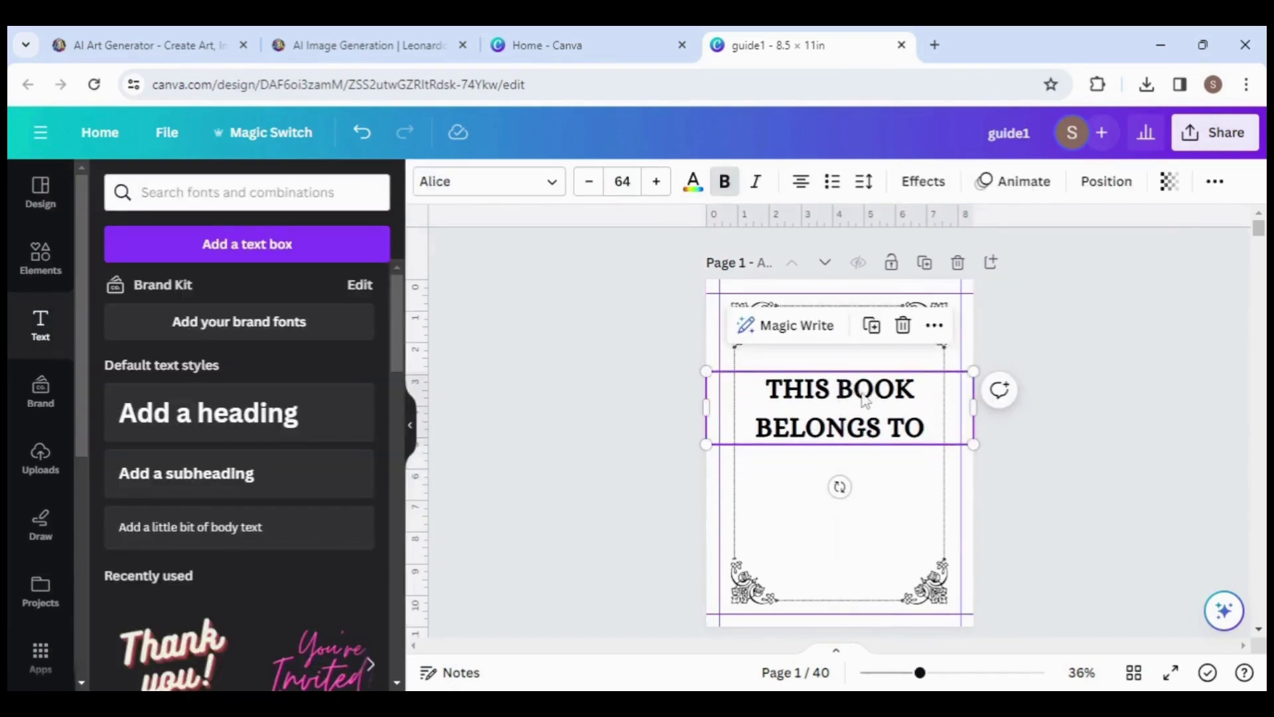
left_click(32, 272)
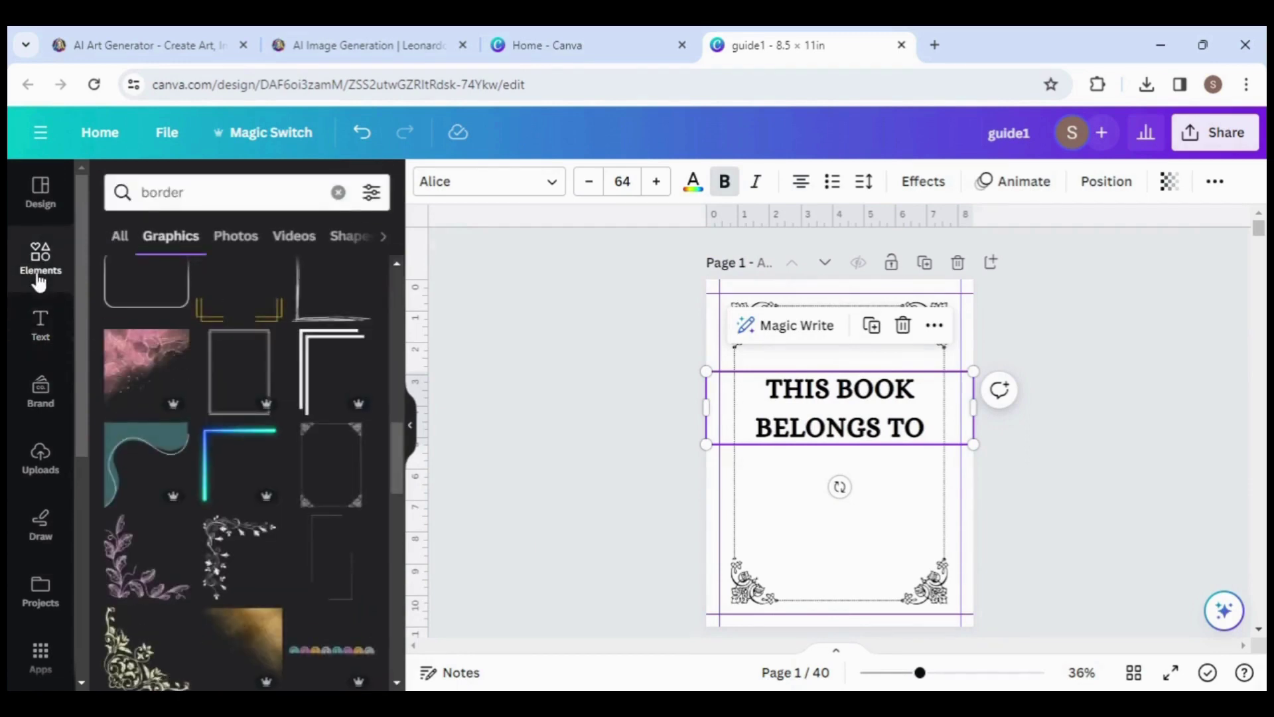
- Replace the old border search with 'hori' and add a thick horizontal line graphic
left_click(196, 192)
left_click_drag(196, 192, 133, 181)
type("hori")
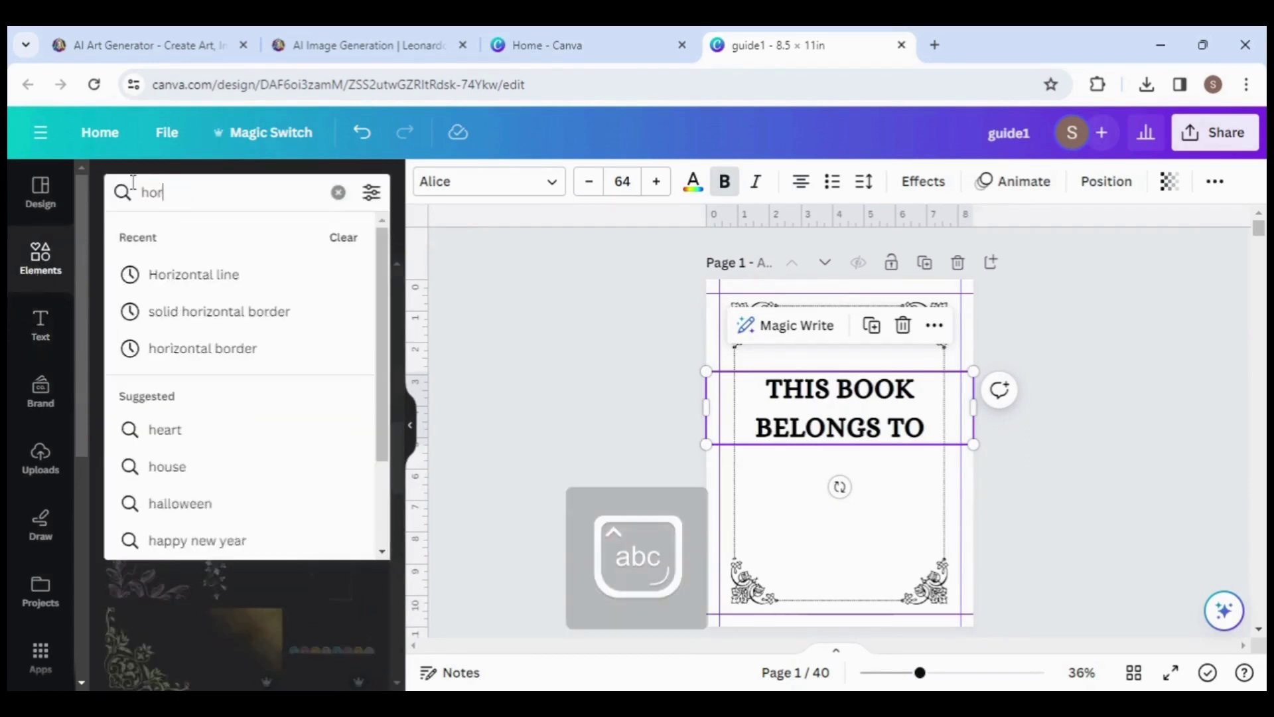
left_click(212, 273)
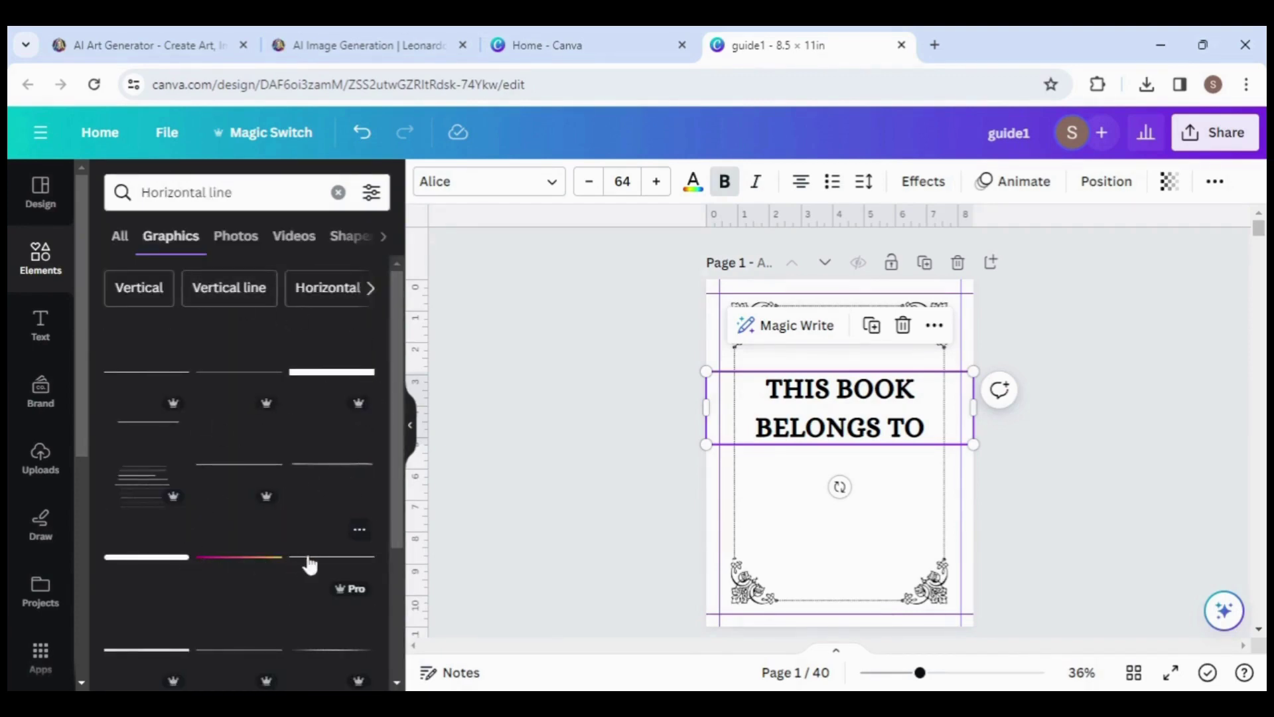
left_click(172, 564)
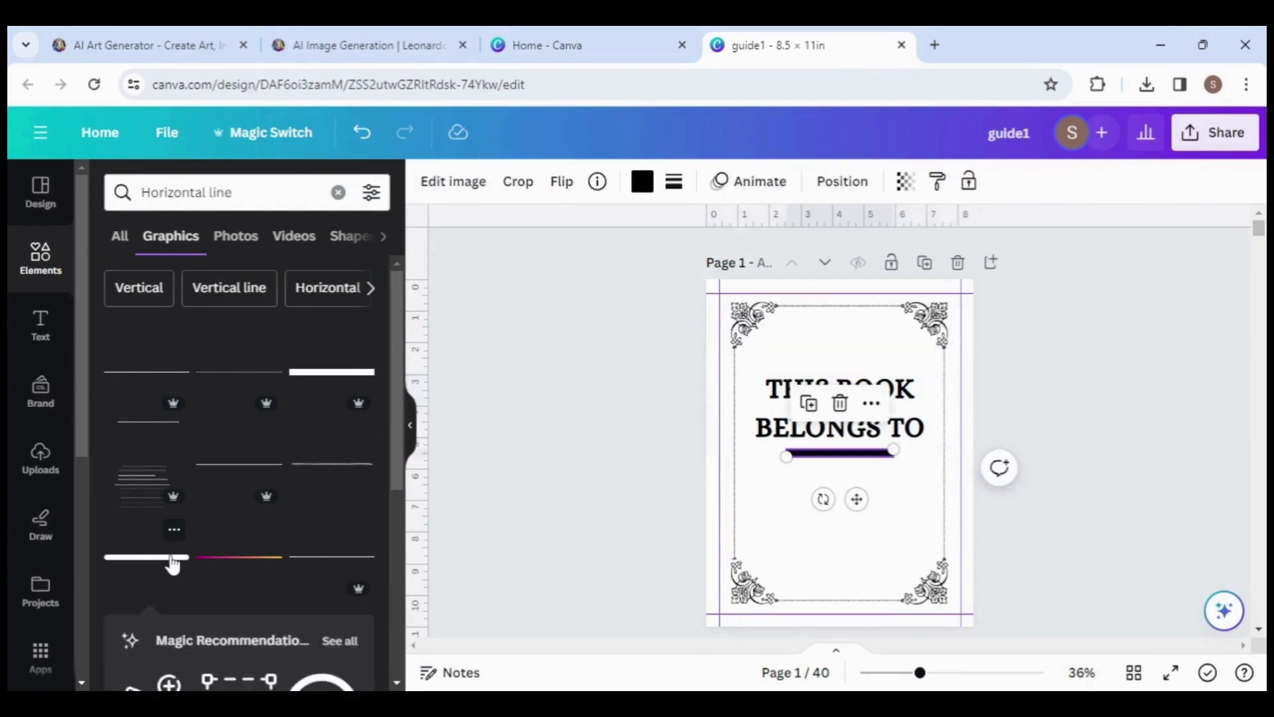
- Move the line below the THIS BOOK BELONGS TO heading and centre it on the page
left_click_drag(838, 463, 758, 480)
left_click(1079, 490)
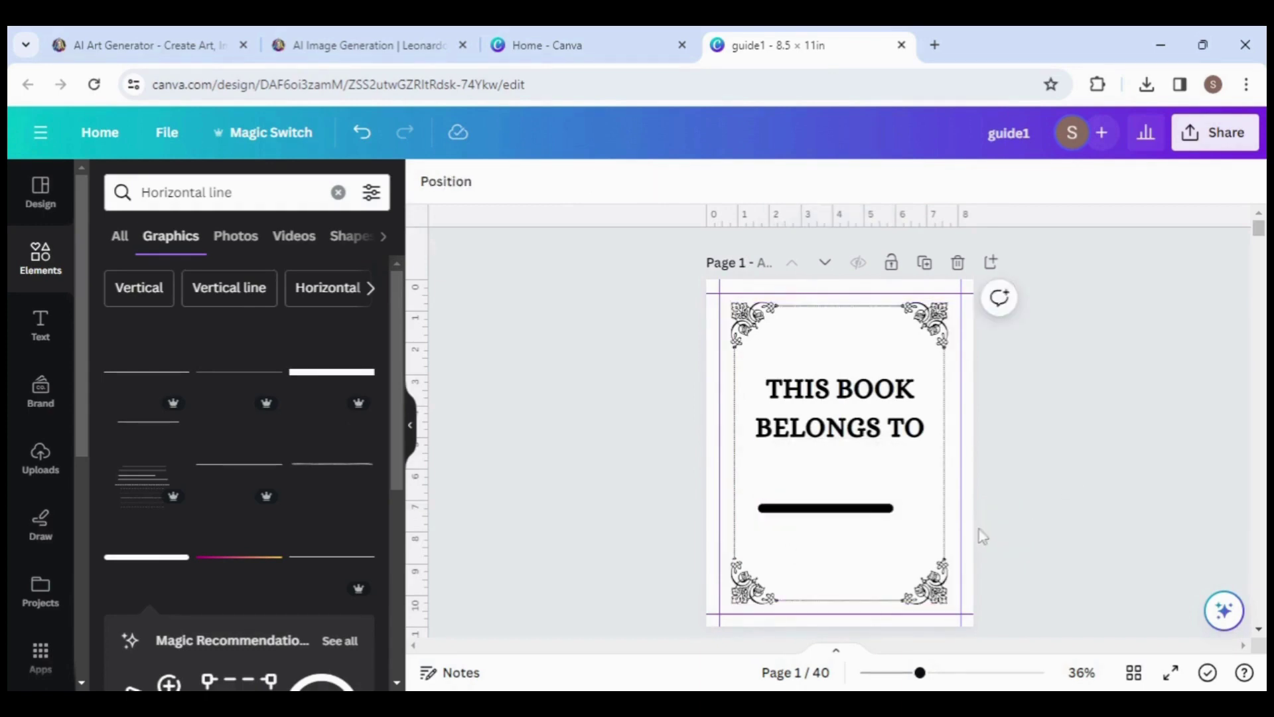
left_click_drag(856, 510, 871, 517)
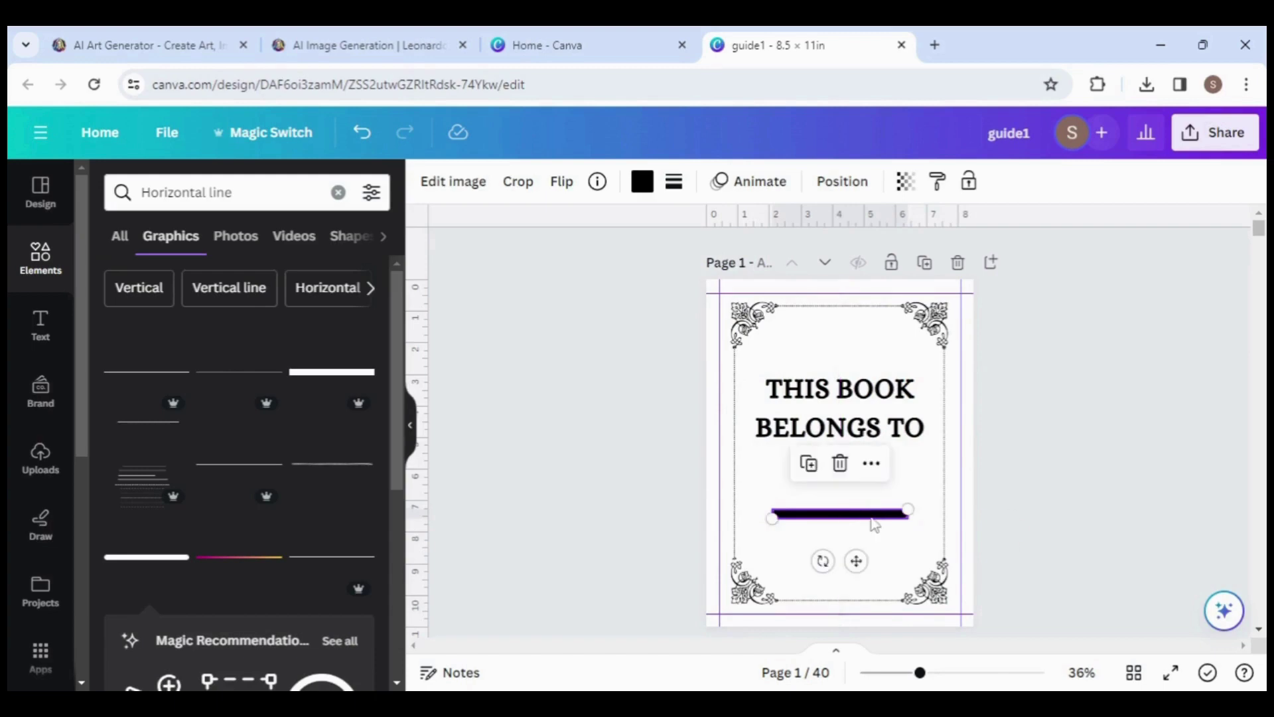
left_click(863, 435)
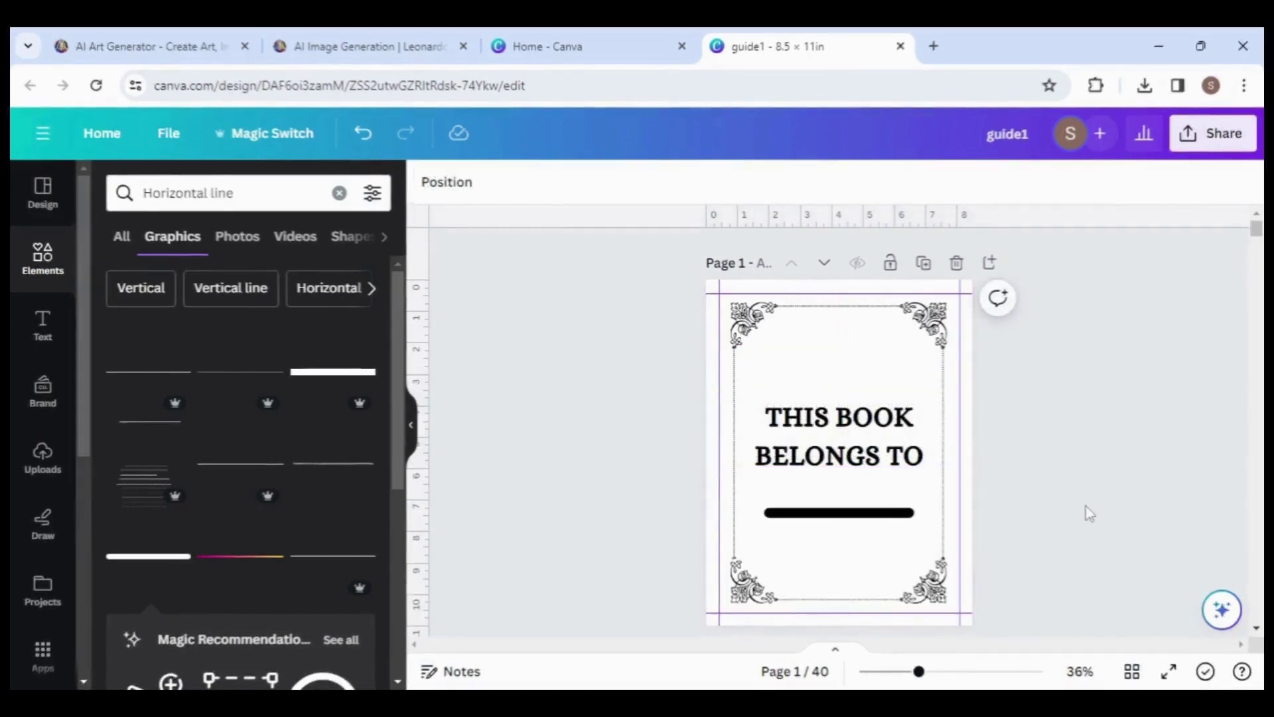
- Insert a blank page directly after page 1
scroll(1258, 627, "down", 4)
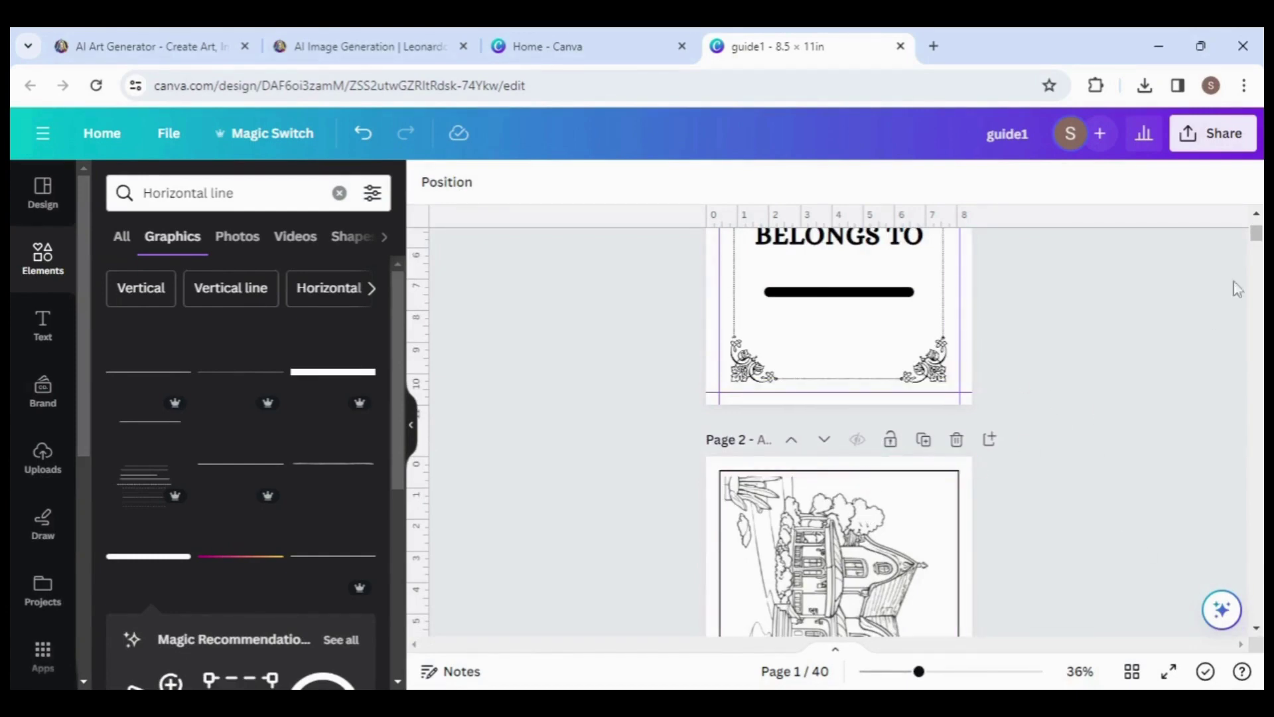
scroll(1257, 225, "up", 4)
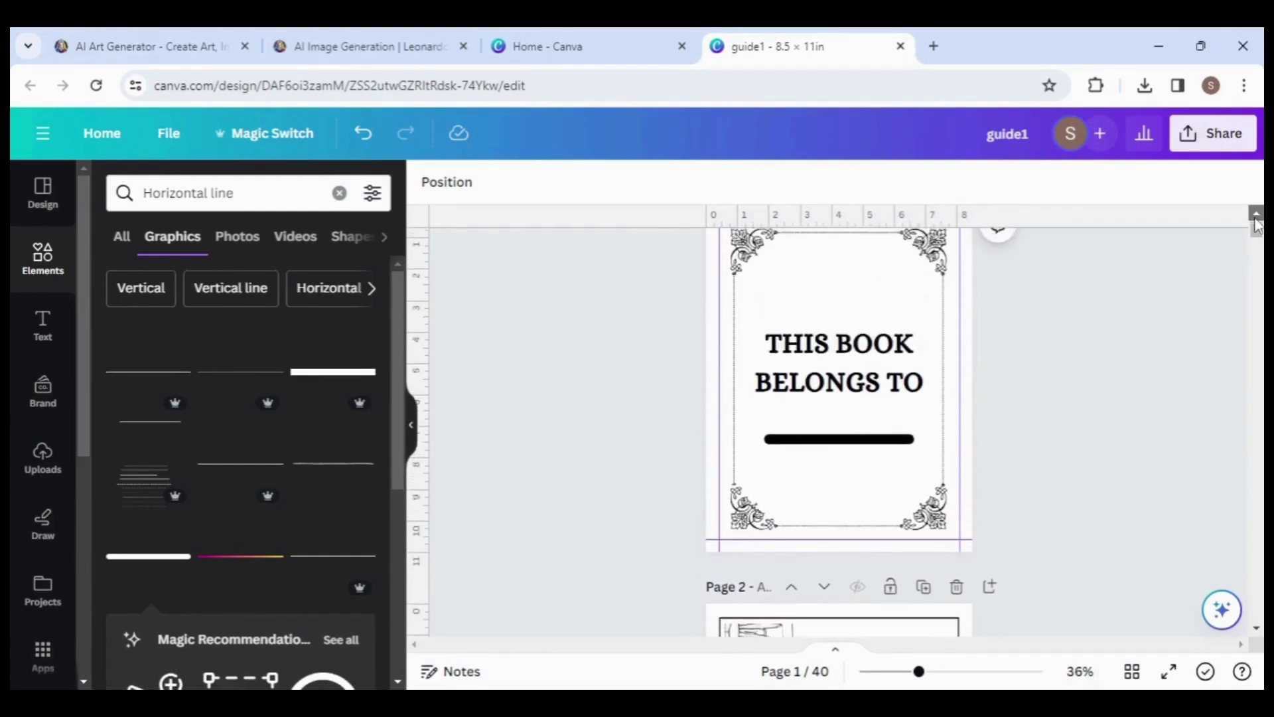
left_click(990, 263)
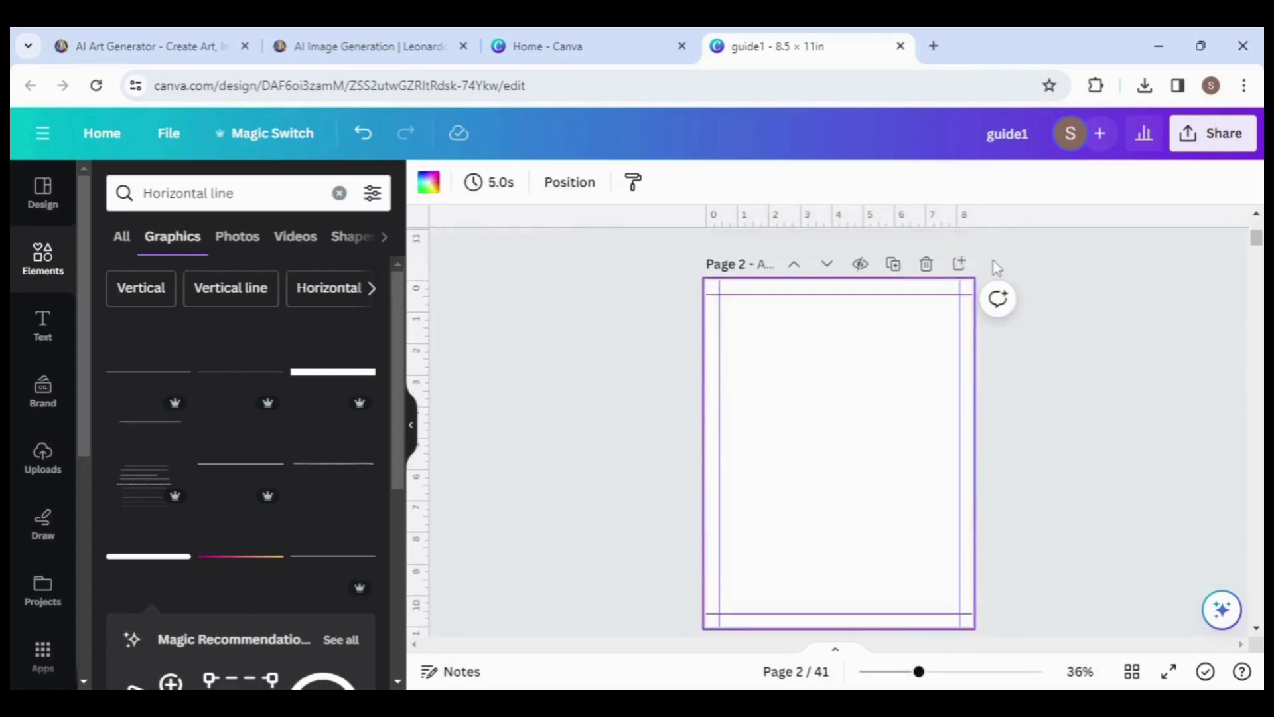
- Download all 41 pages of the design as a PDF Print file
scroll(1256, 634, "down", 5)
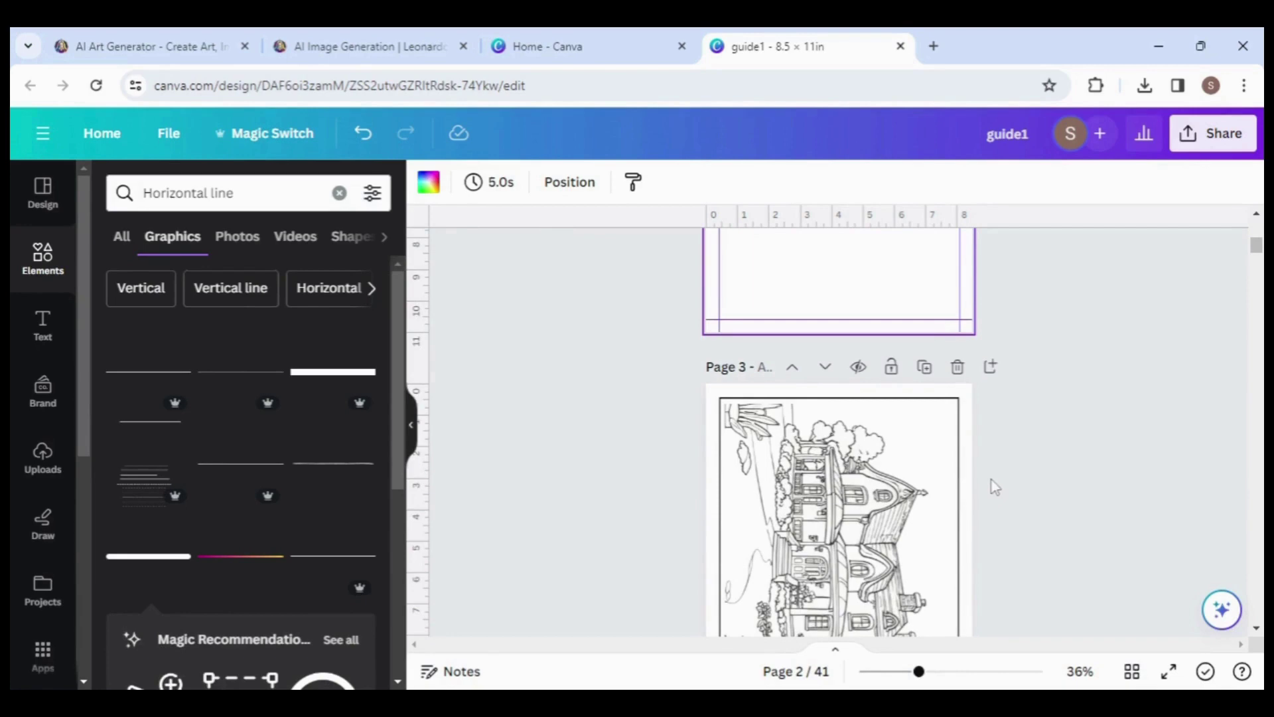
left_click(1199, 152)
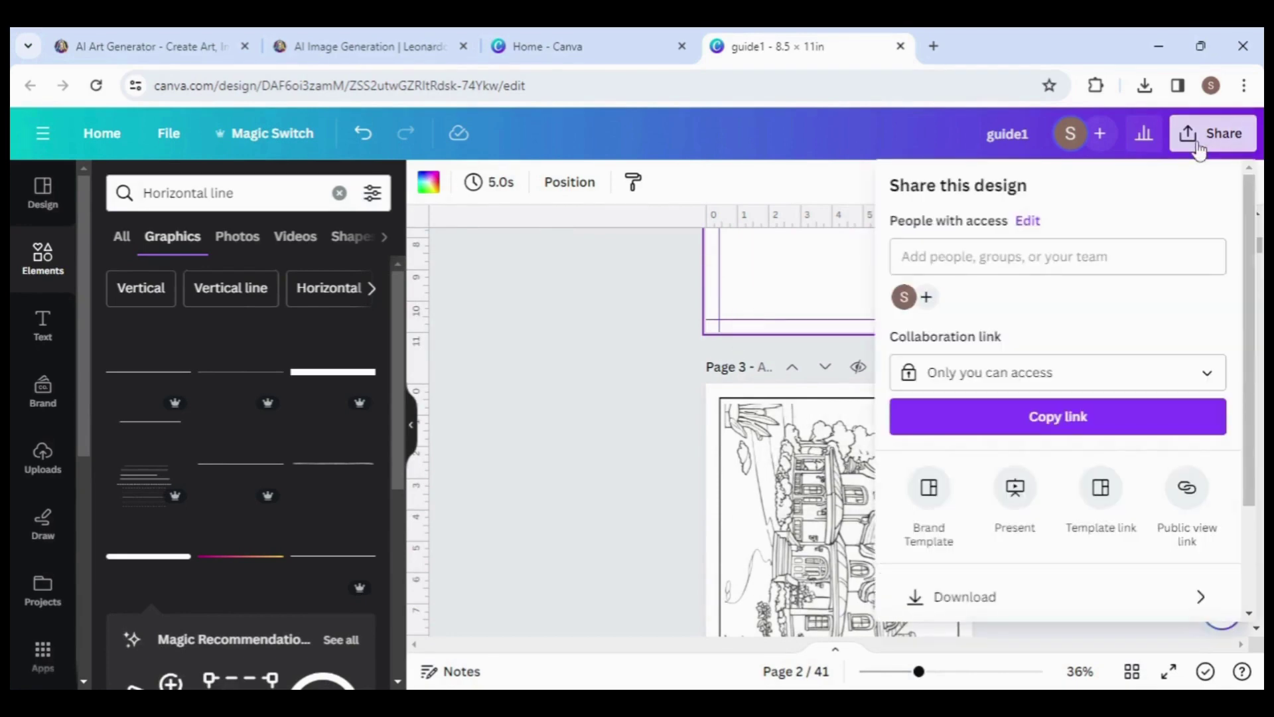
left_click(937, 596)
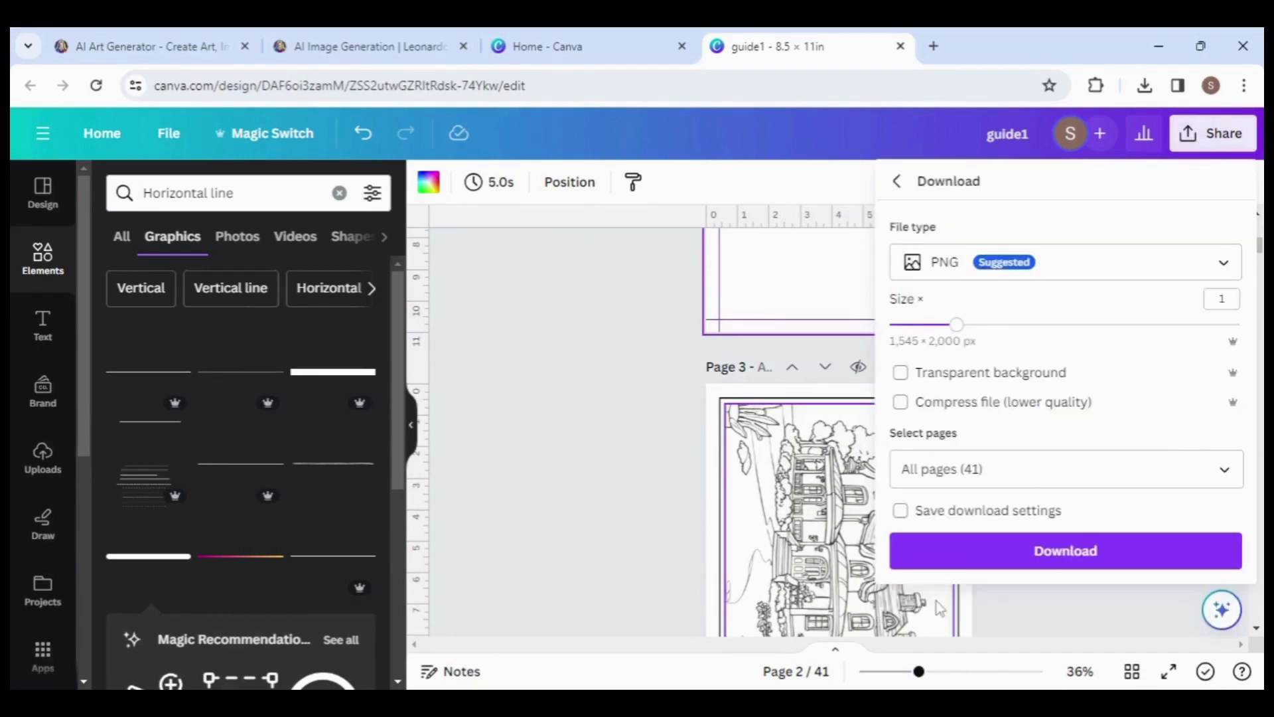
left_click(1219, 275)
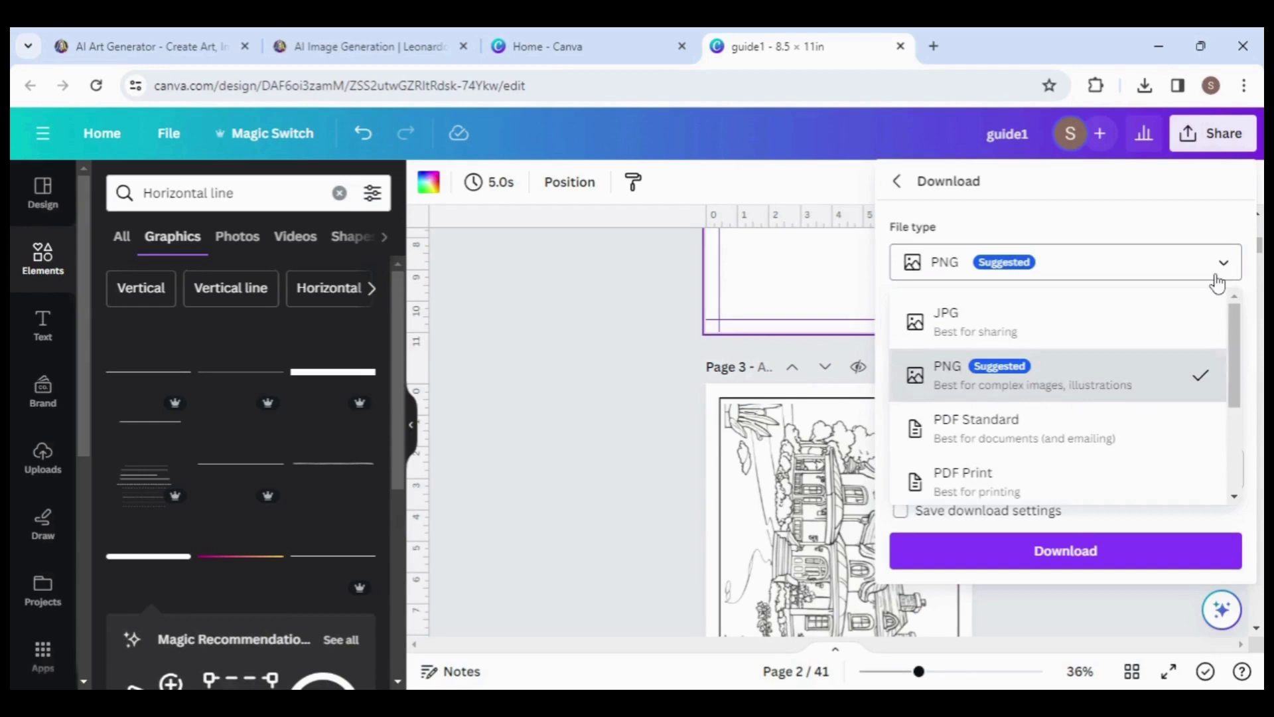
left_click(978, 479)
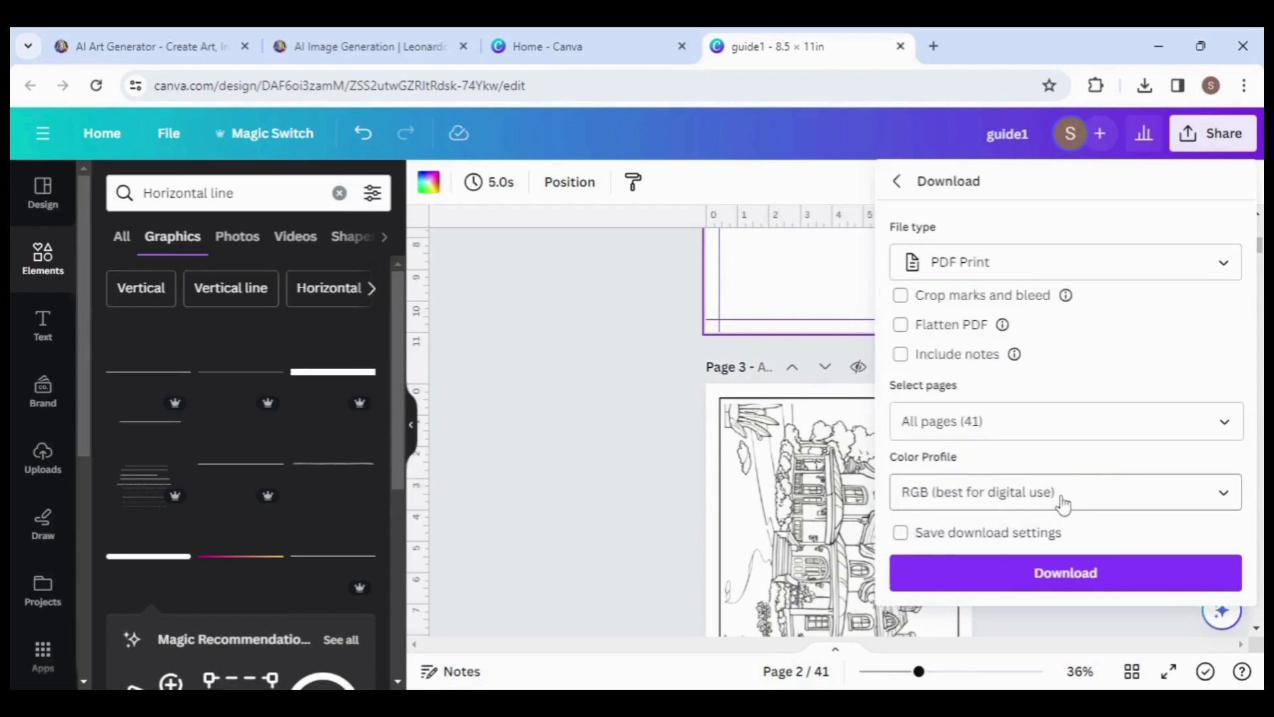
left_click(1089, 581)
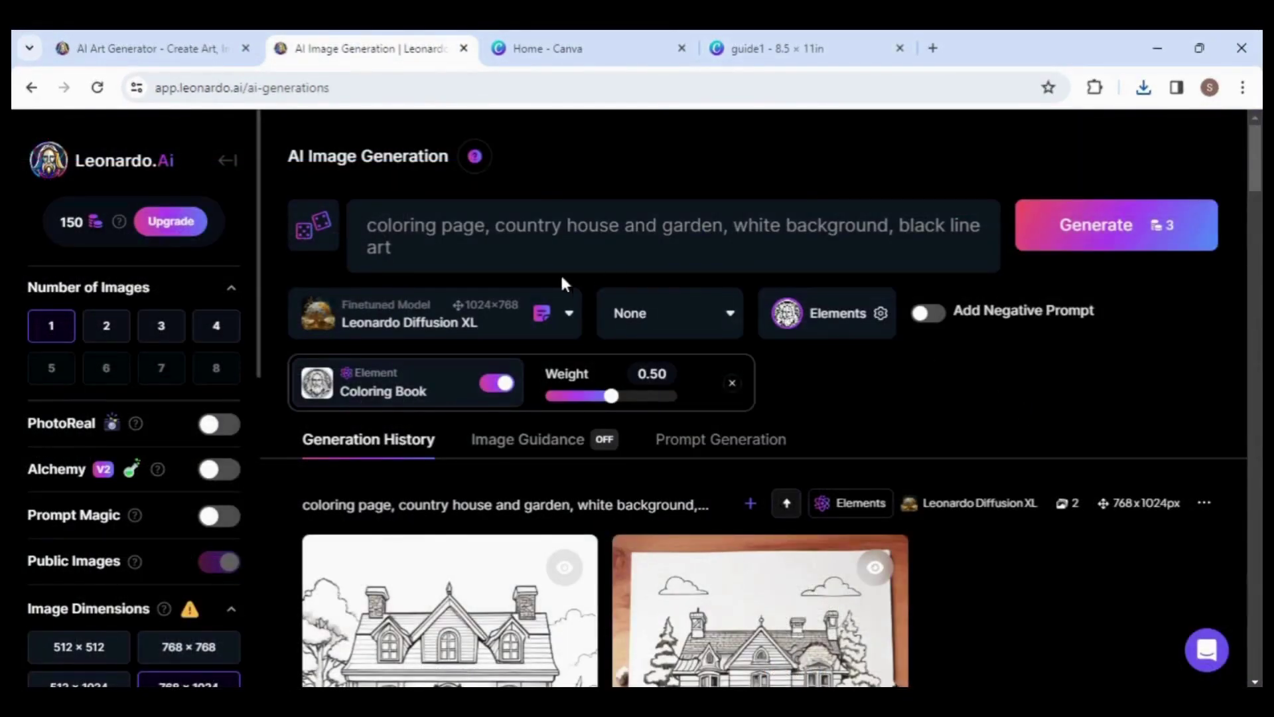
- Trim the prompt to 'country house and garden, highly detailed'
left_click(495, 226)
key("BackSpace")
key("BackSpace")
key("BackSpace")
key("BackSpace")
key("BackSpace")
key("BackSpace")
key("BackSpace")
key("BackSpace")
key("BackSpace")
key("BackSpace")
key("BackSpace")
key("BackSpace")
key("BackSpace")
key("BackSpace")
key("BackSpace")
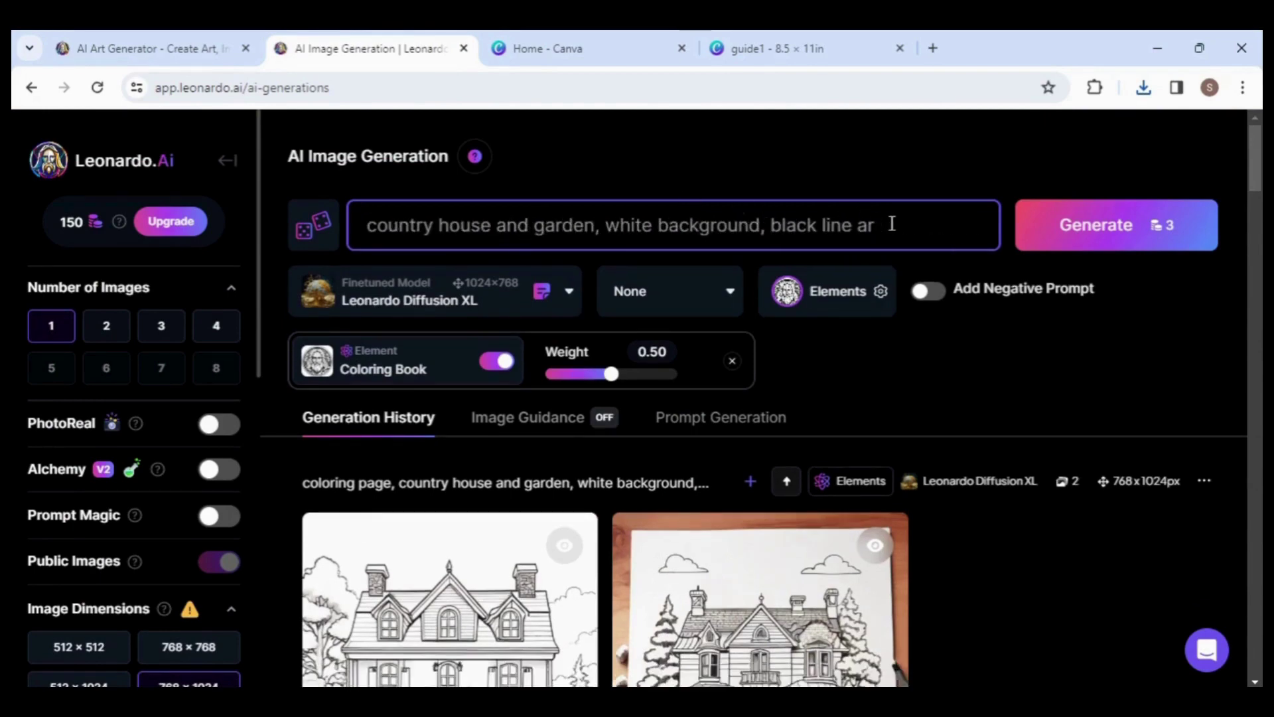
key("BackSpace")
key("BackSpace")
key("BackSpace")
key("BackSpace")
key("BackSpace")
key("BackSpace")
key("BackSpace")
key("BackSpace")
key("BackSpace")
key("BackSpace")
key("BackSpace")
key("BackSpace")
key("BackSpace")
key("BackSpace")
key("BackSpace")
key("BackSpace")
key("BackSpace")
key("BackSpace")
key("BackSpace")
key("BackSpace")
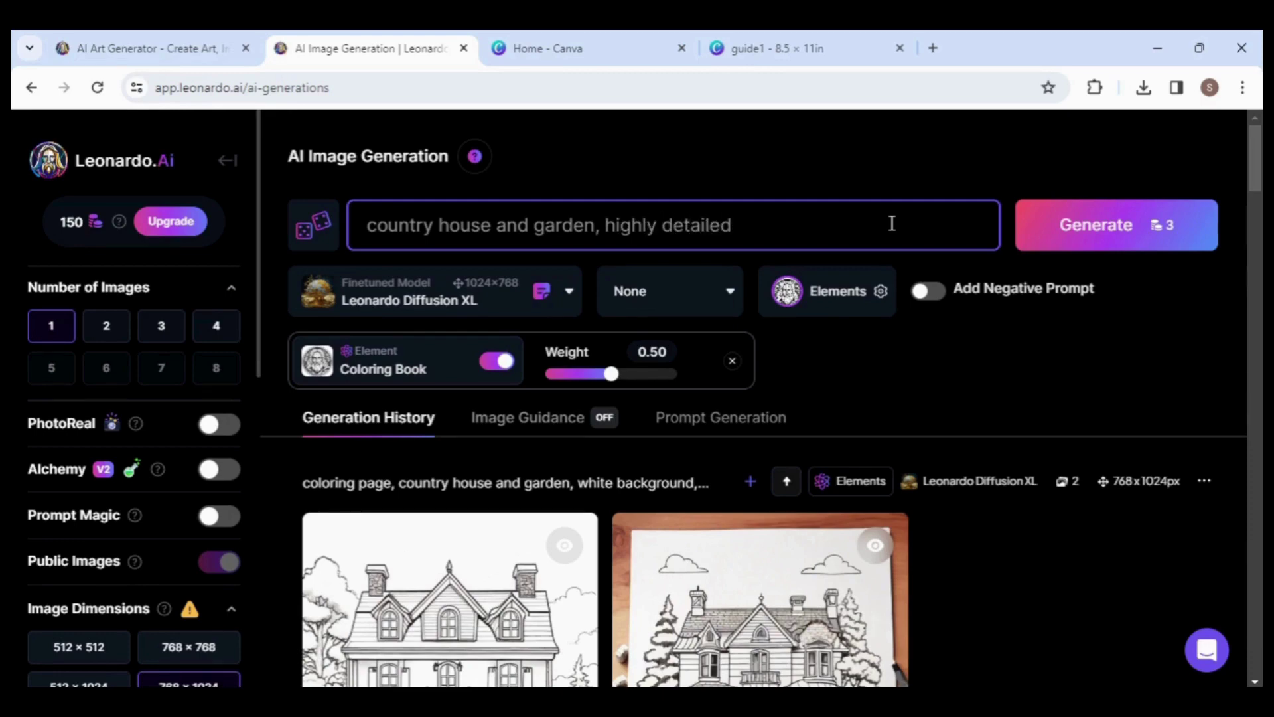
- Remove the Coloring Book element from the generation settings
left_click(879, 292)
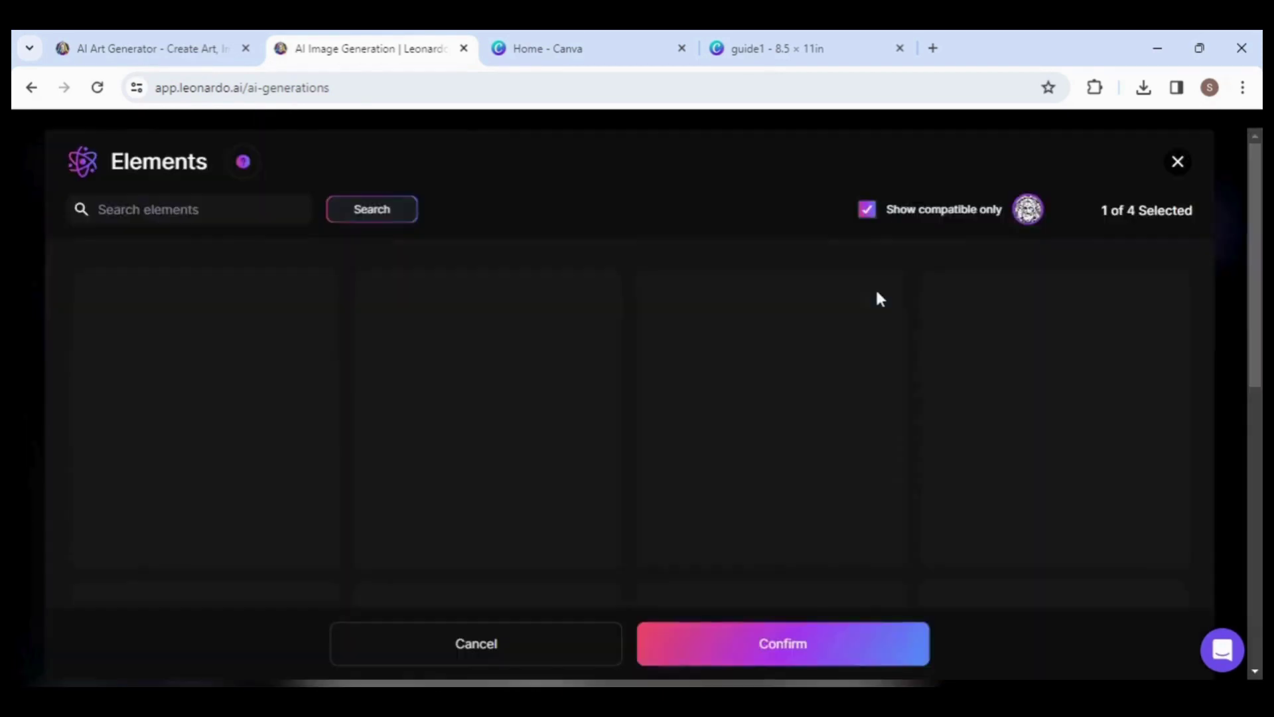
left_click(322, 298)
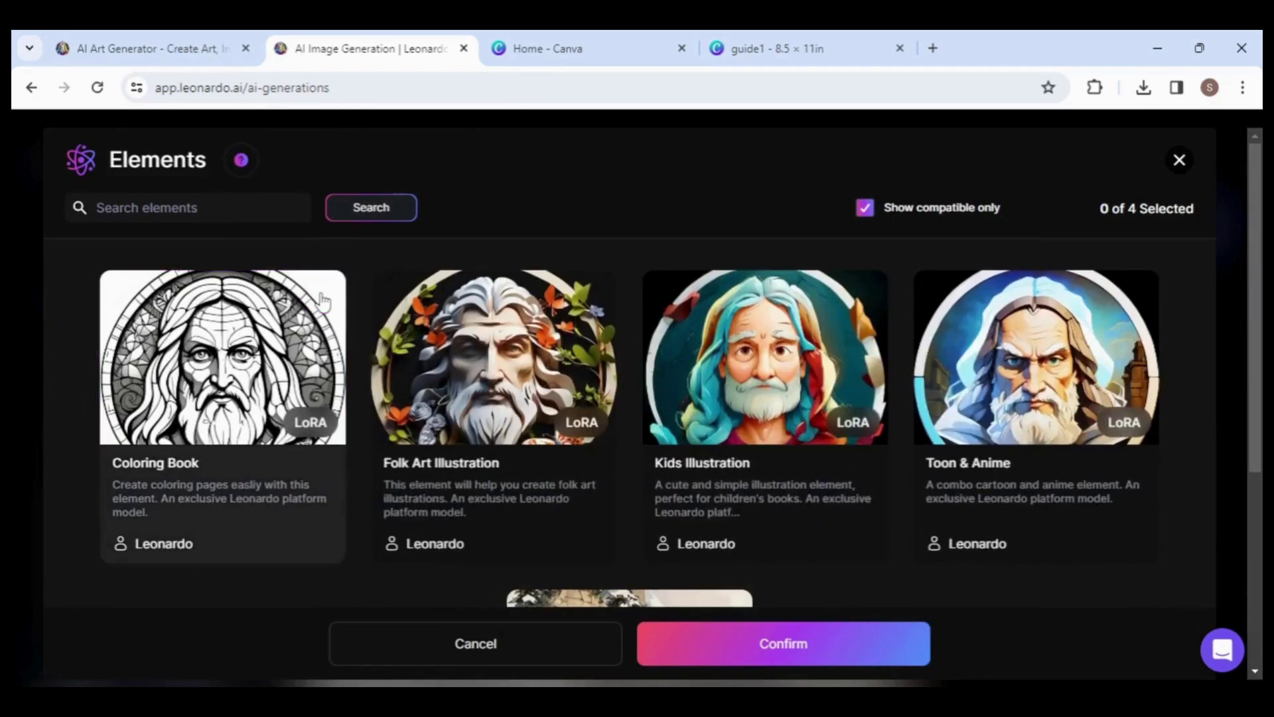
left_click(762, 648)
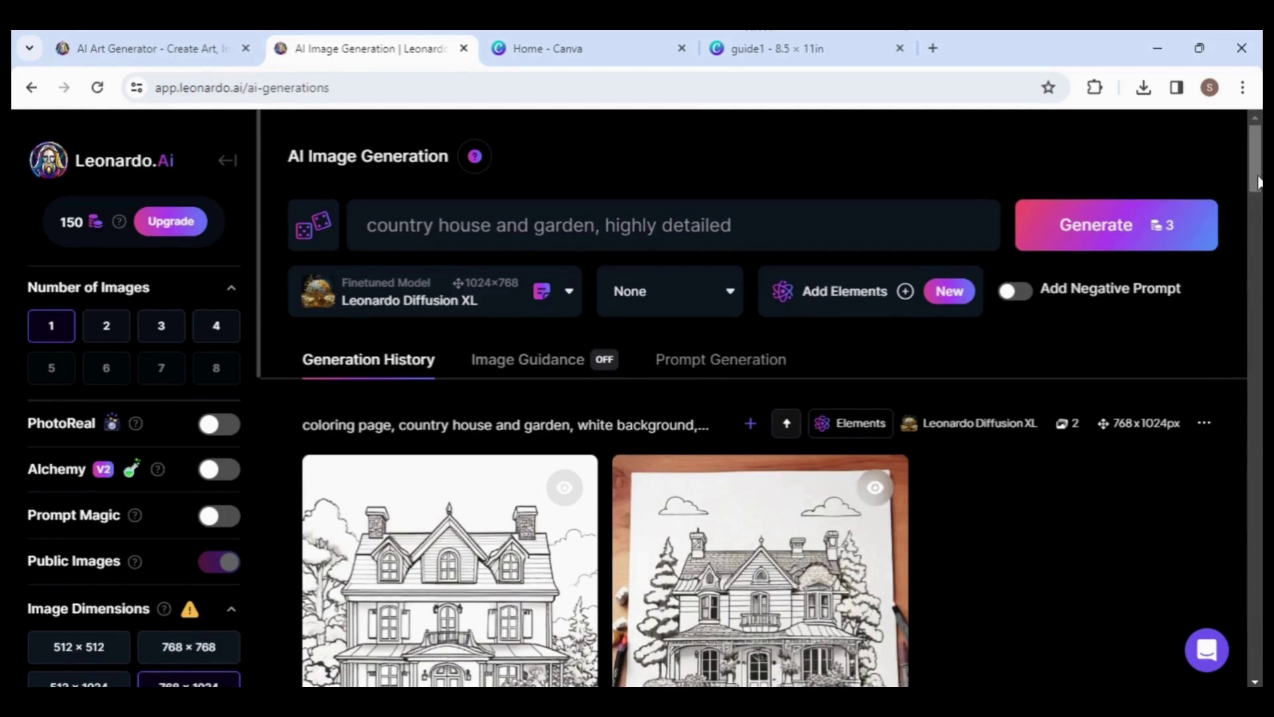
- Generate a full-colour 768×1024 image from the edited prompt
scroll(1245, 174, "down", 1)
scroll(1245, 174, "up", 1)
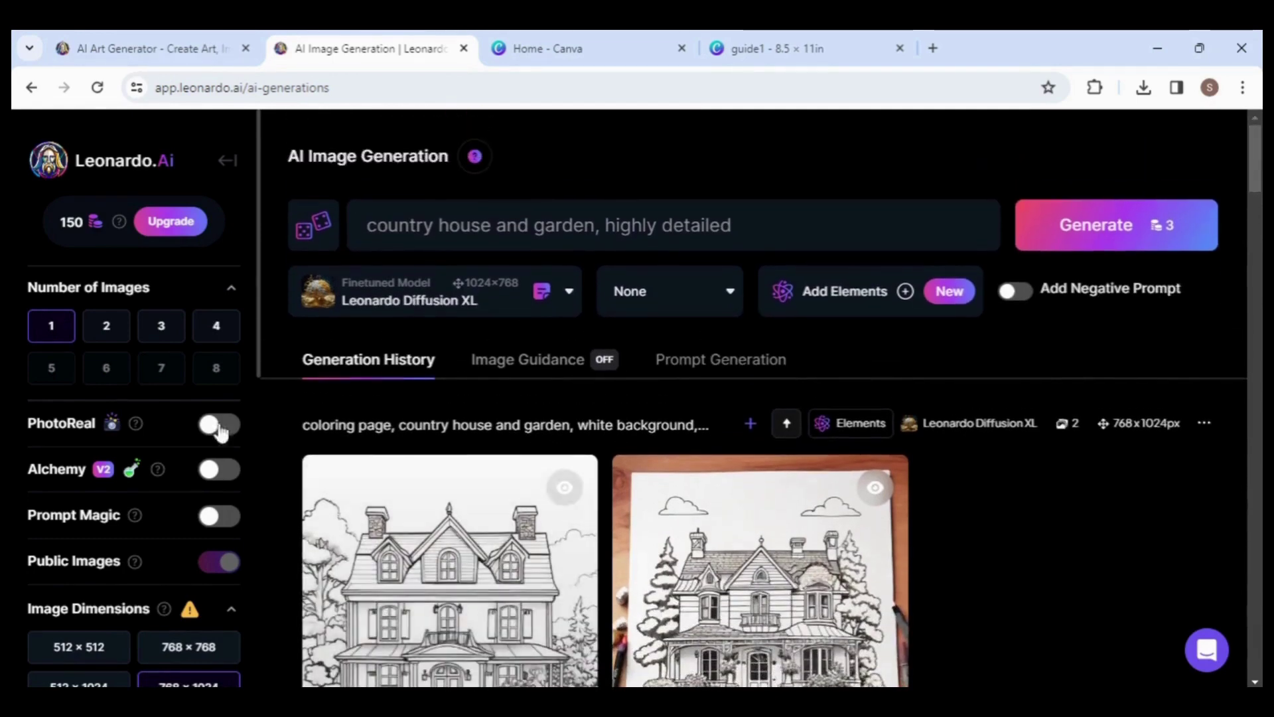
left_click_drag(261, 339, 261, 484)
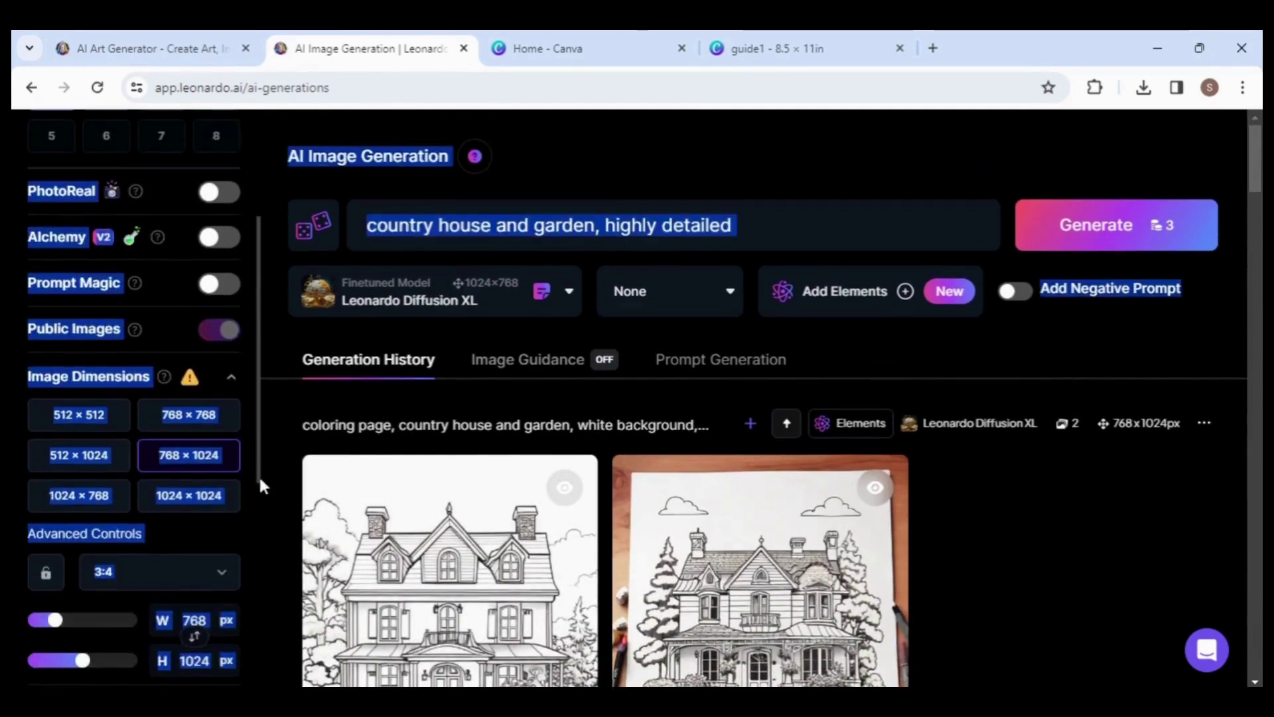
left_click_drag(223, 587, 250, 533)
left_click(250, 532)
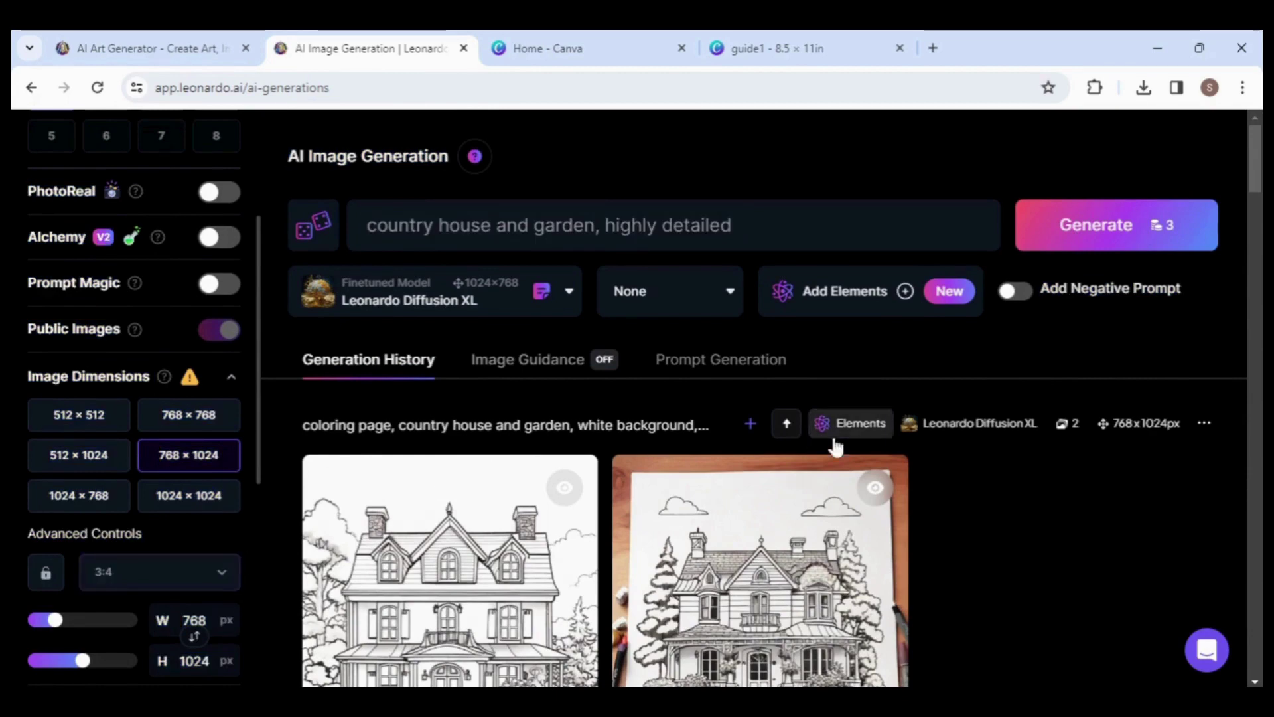
left_click(1129, 223)
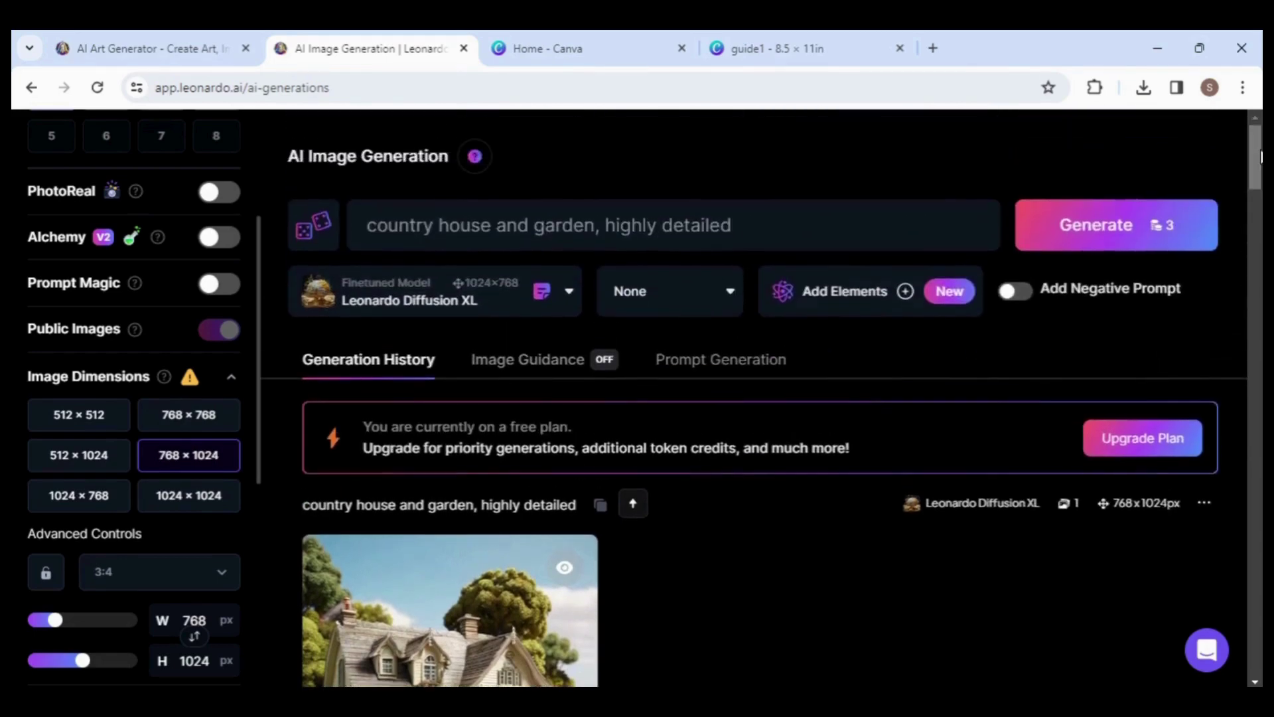
- Cut 'house and' from the prompt and download the resulting country garden image
left_click(529, 226)
key("BackSpace")
key("BackSpace")
key("BackSpace")
key("BackSpace")
key("BackSpace")
key("BackSpace")
key("BackSpace")
key("BackSpace")
key("BackSpace")
key("BackSpace")
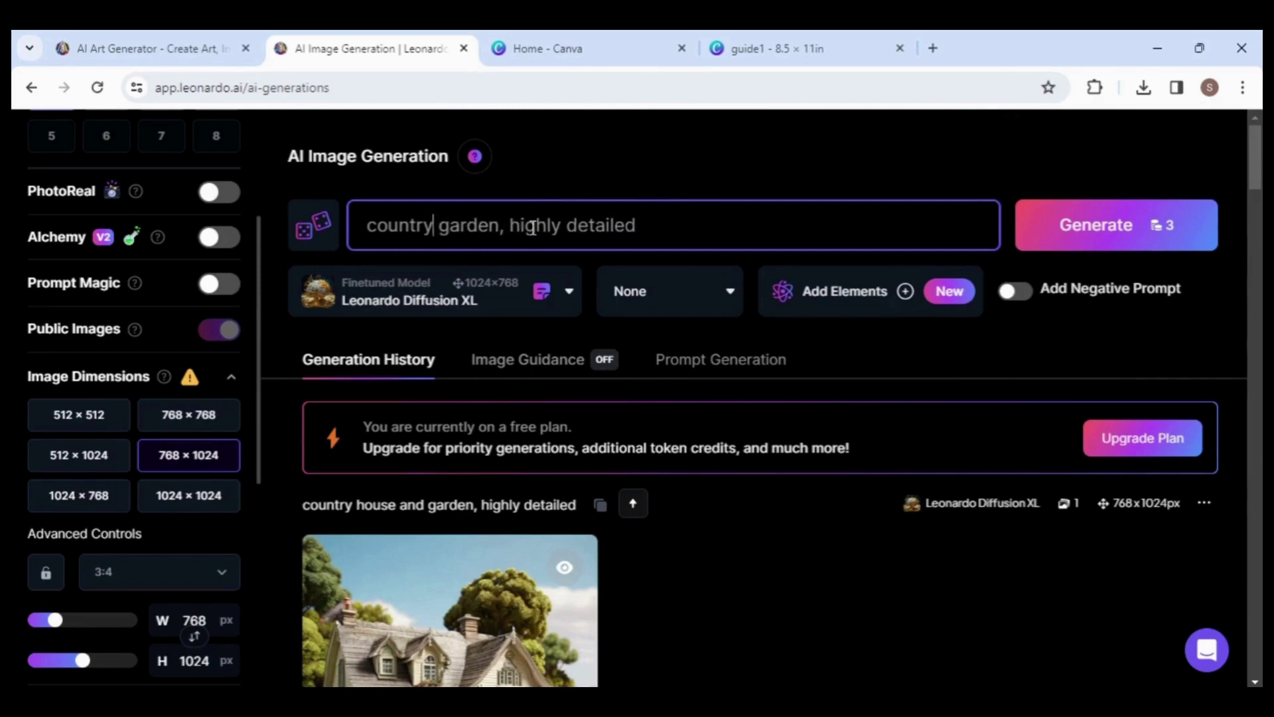
scroll(529, 226, "down", 3)
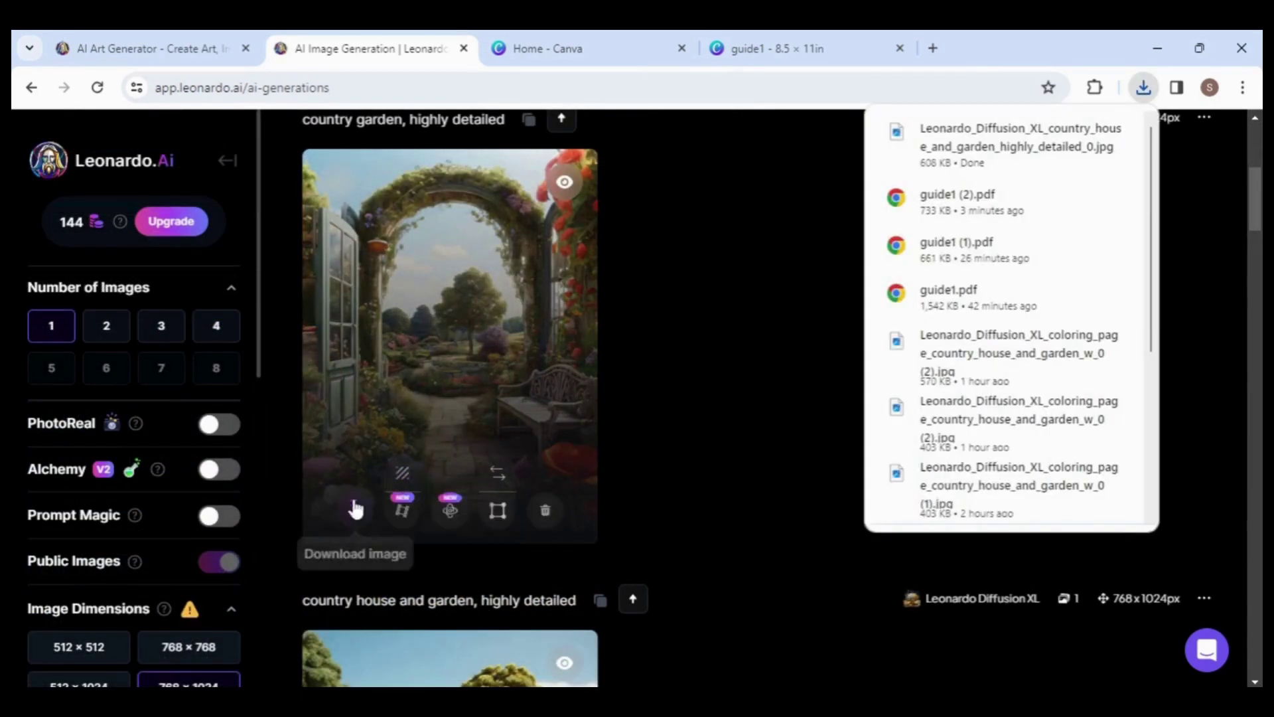
left_click(355, 511)
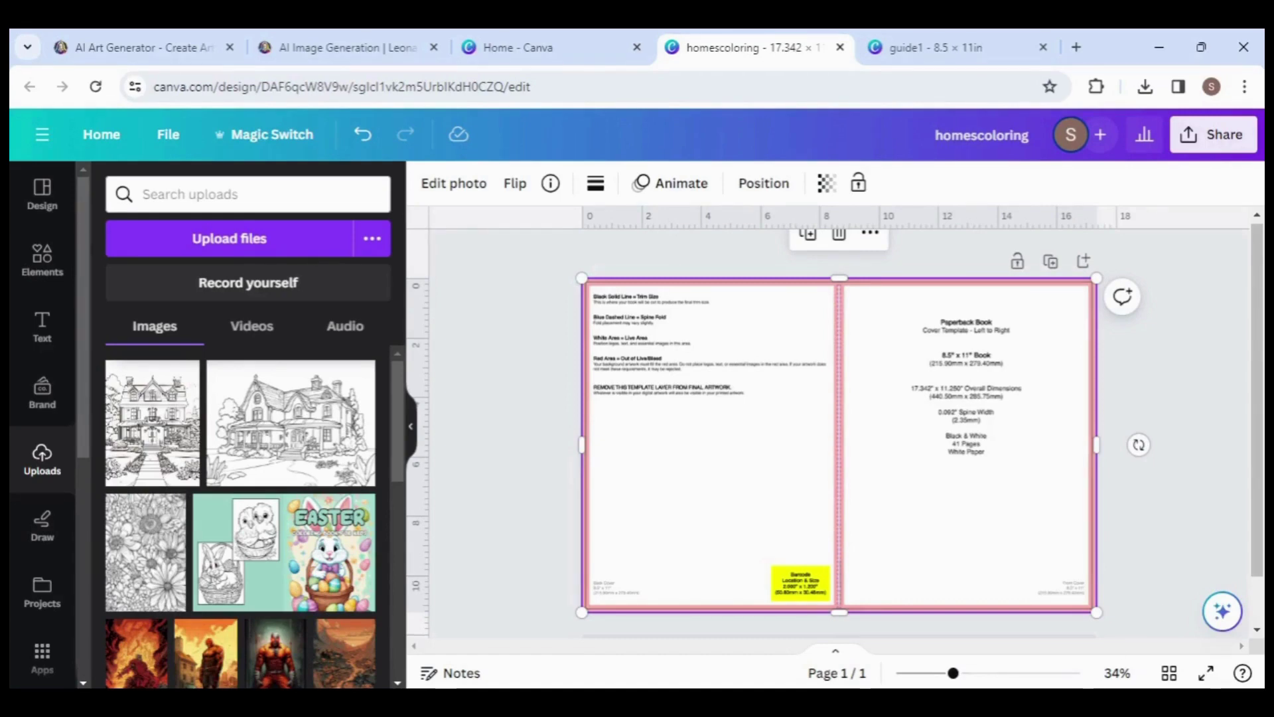
- Drag the country_garden and country_house JPGs from Downloads > leonardo onto the Canva cover
left_click(942, 703)
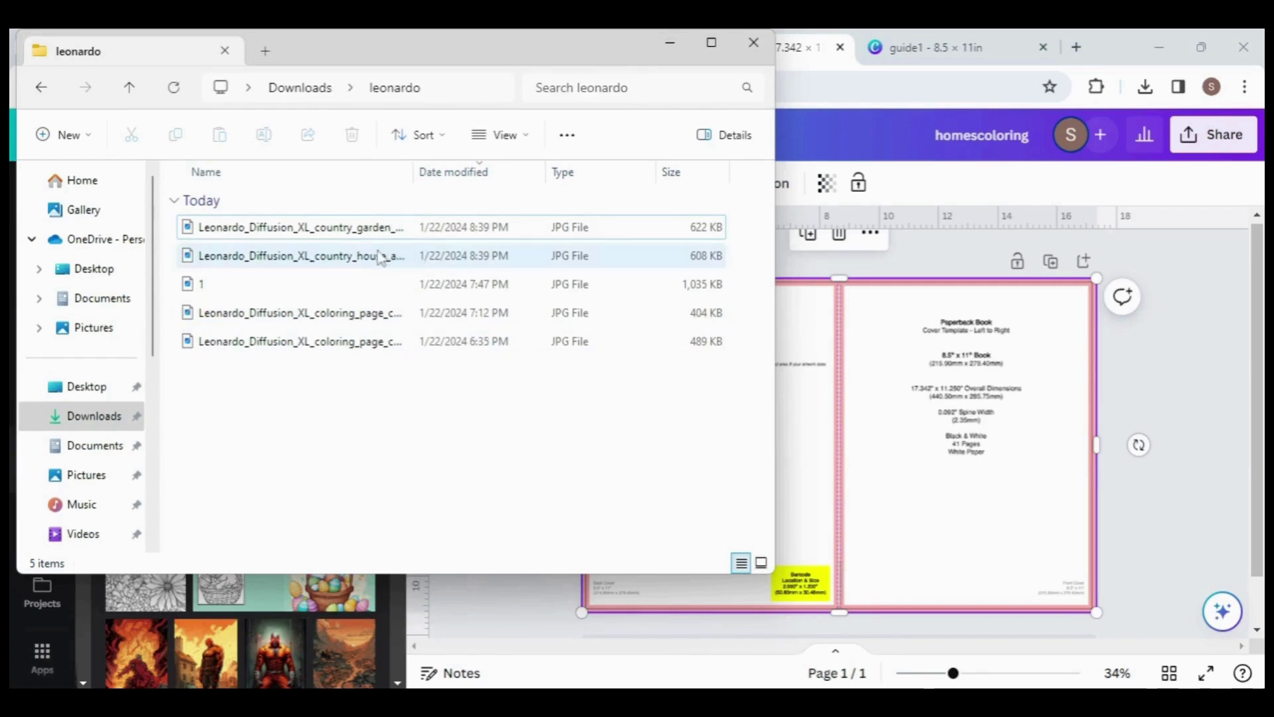
left_click(371, 232)
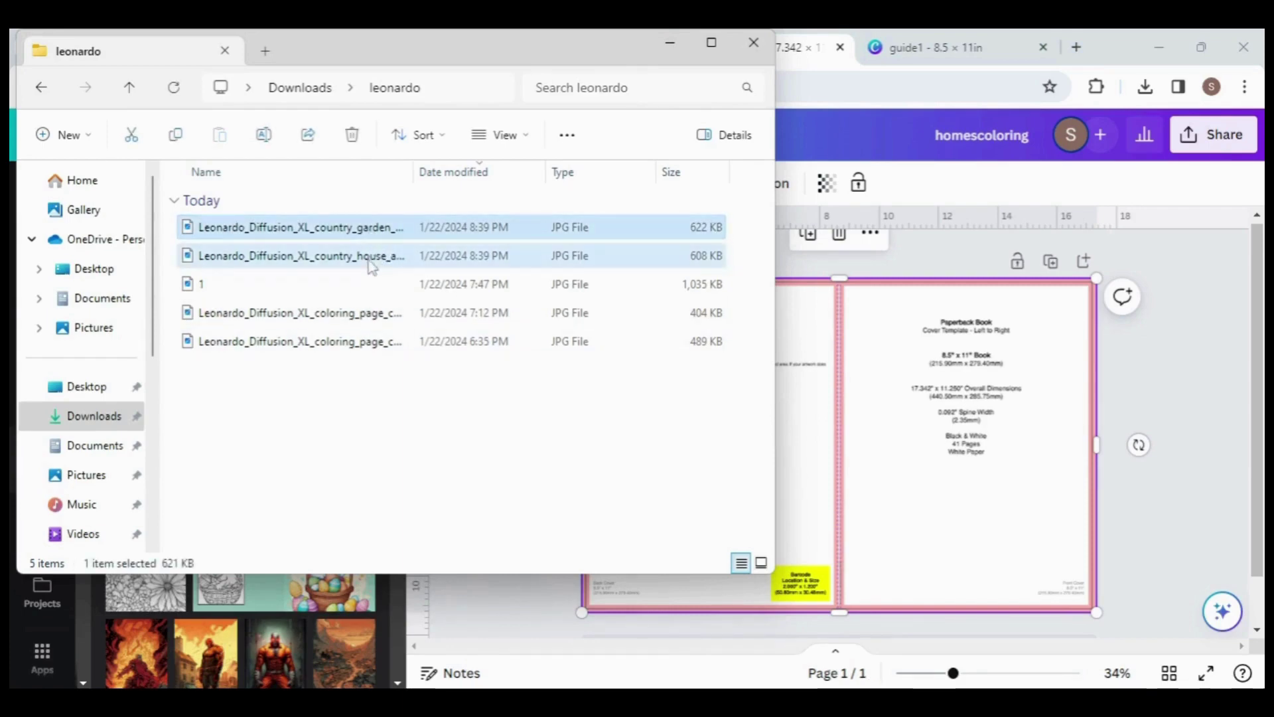
left_click(370, 264, "shift")
left_click_drag(369, 264, 910, 470)
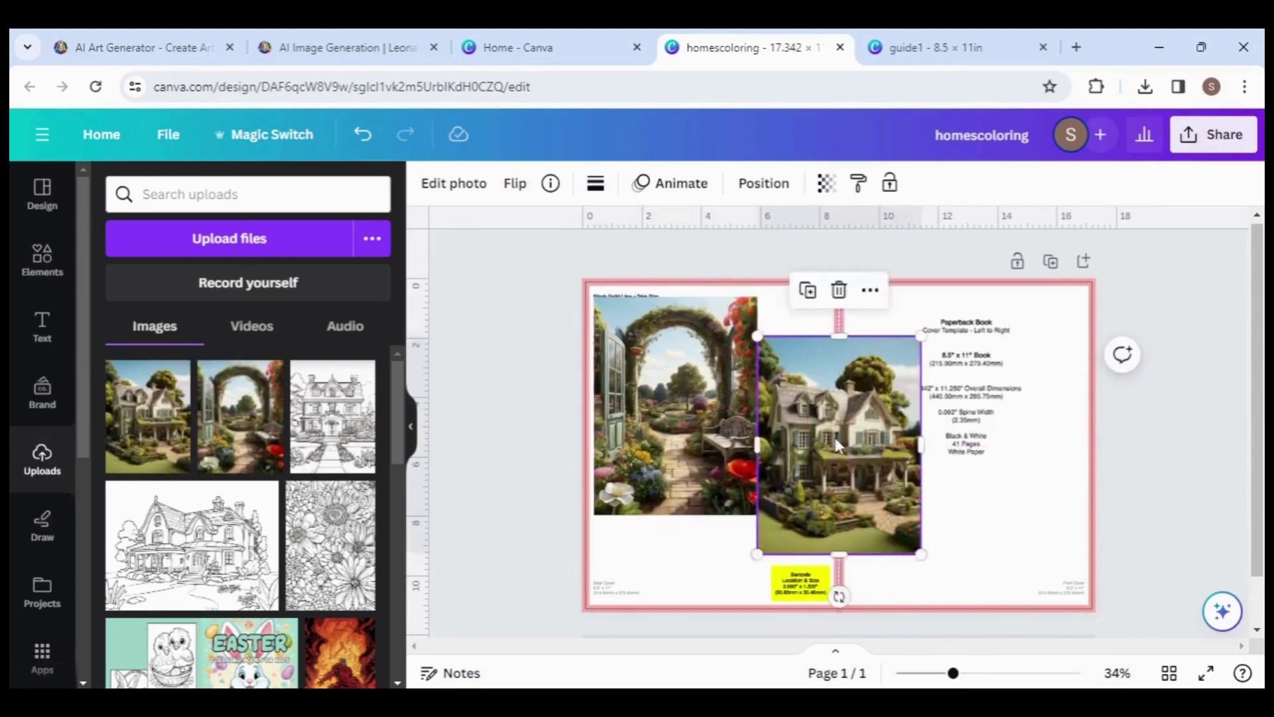
- Move the house image onto the front cover and add a square filled #000000
left_click_drag(836, 446, 1009, 384)
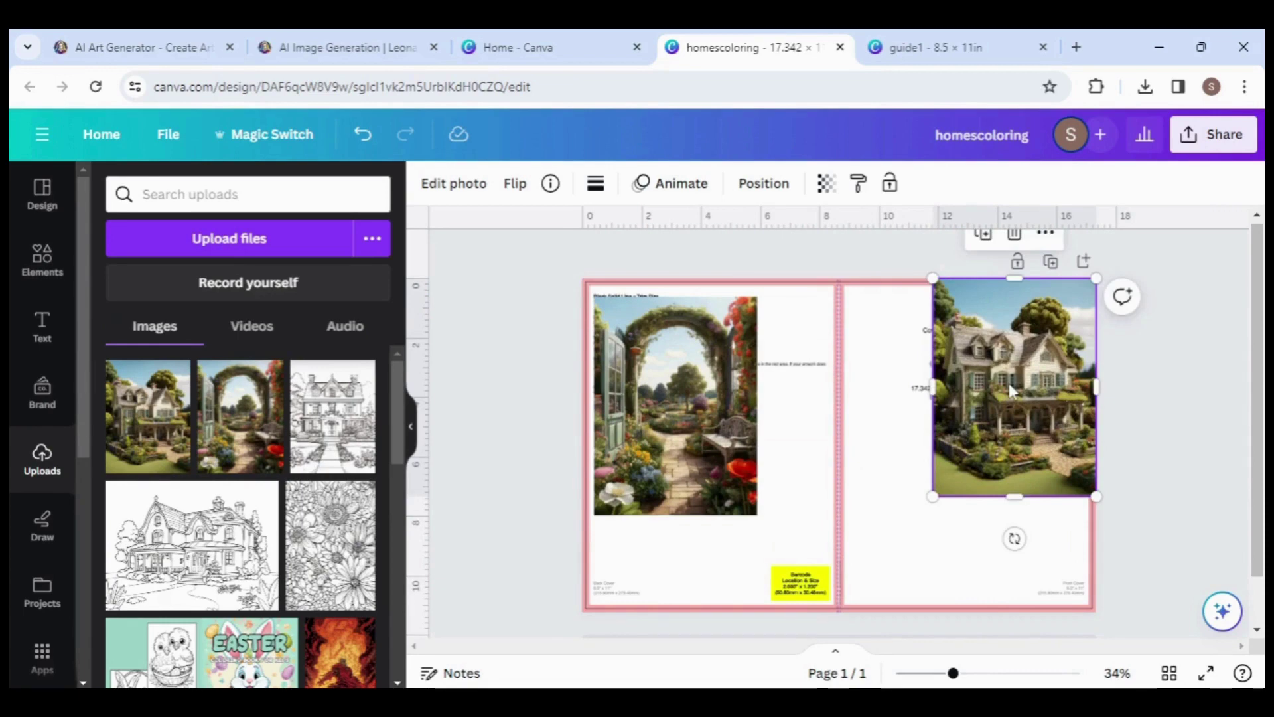
left_click(41, 257)
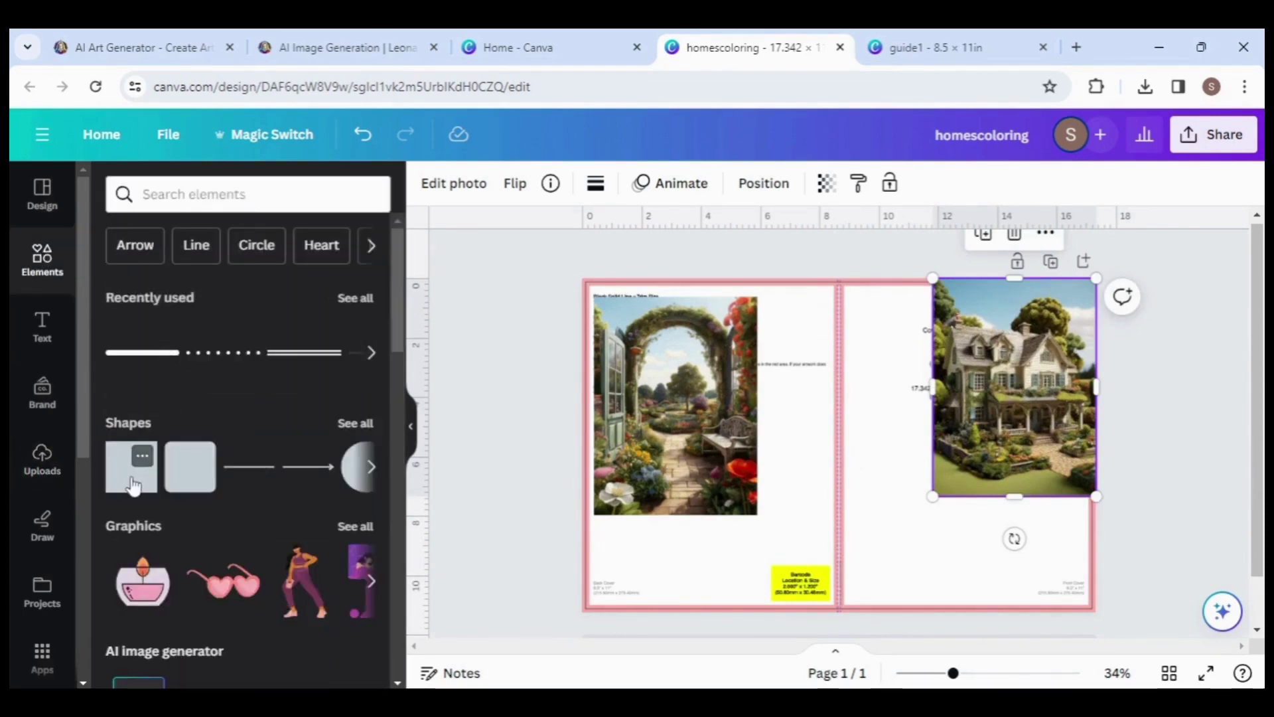
left_click(141, 475)
left_click(518, 184)
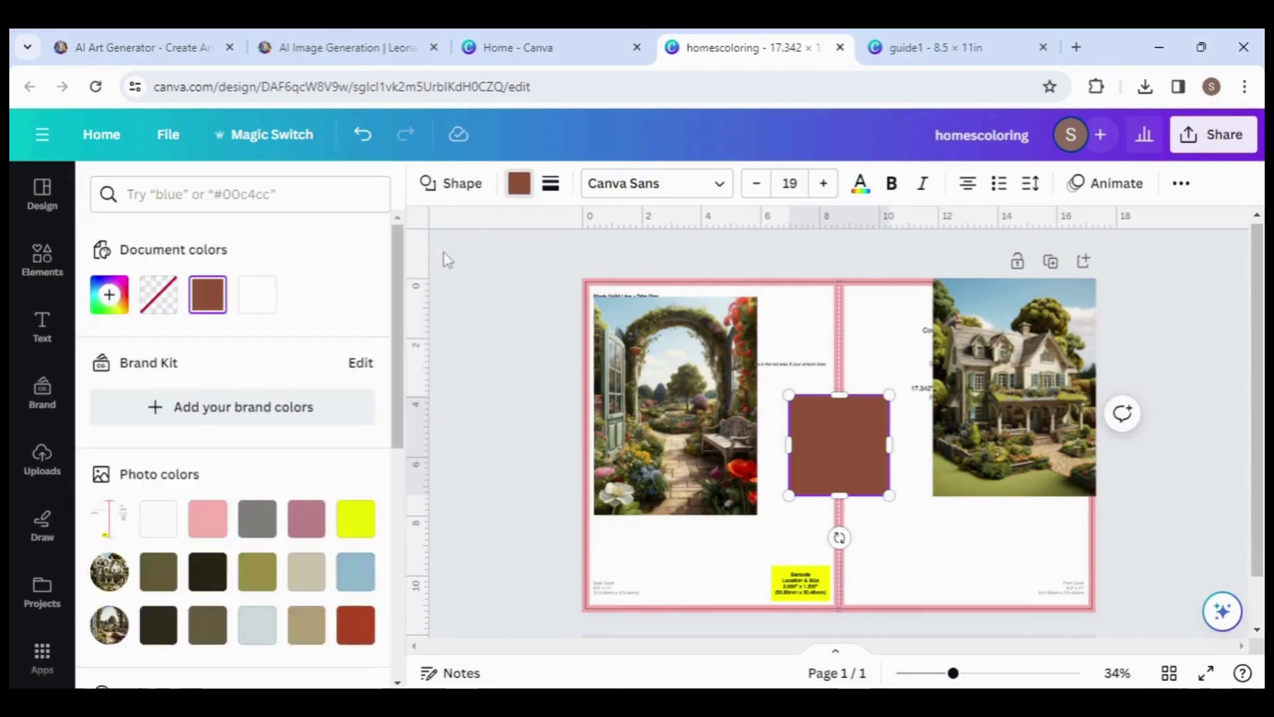
left_click(110, 295)
type("#000000")
key("Return")
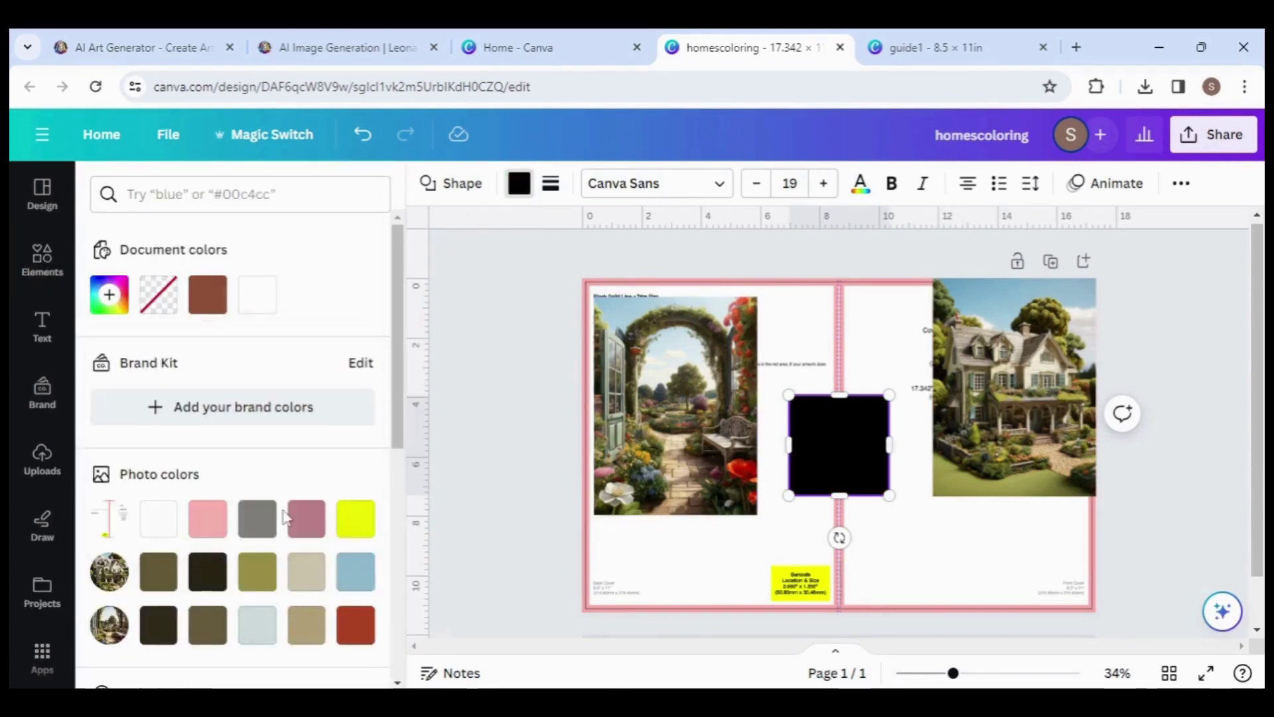
- Stretch the black square to cover the whole 17.3 × 11.2 in spread
left_click_drag(789, 395, 582, 277)
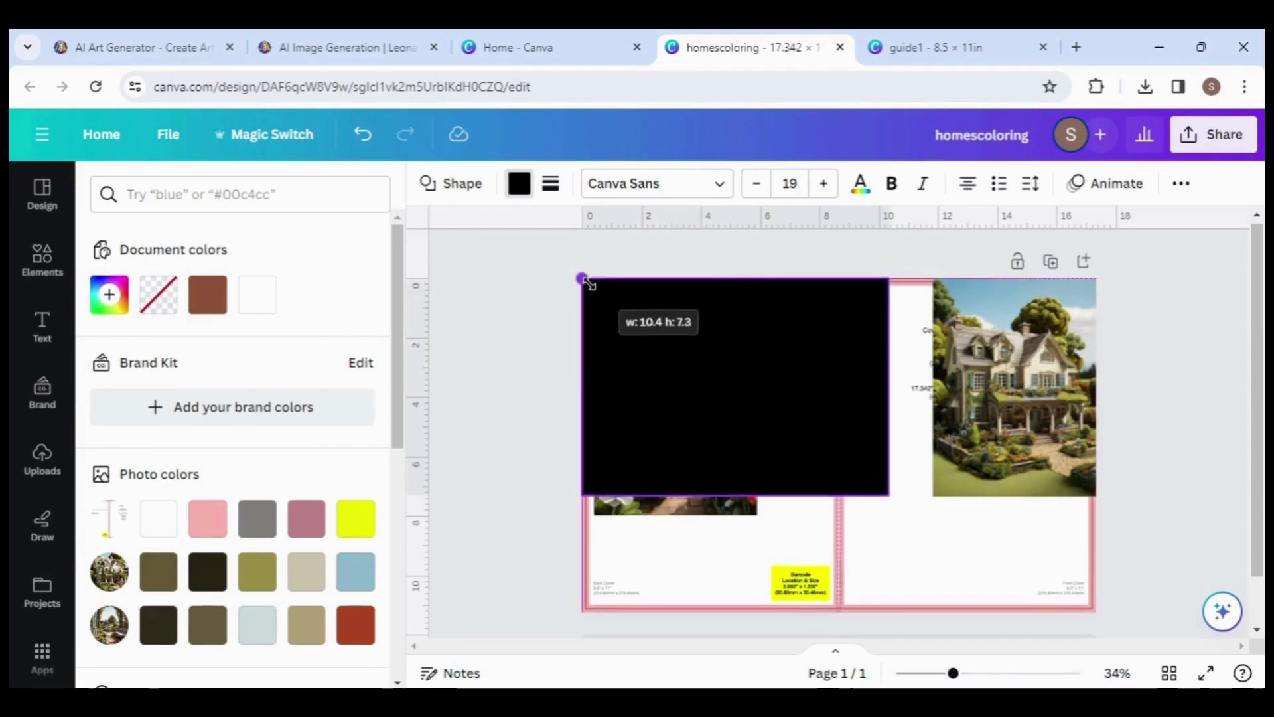
left_click_drag(890, 494, 1104, 618)
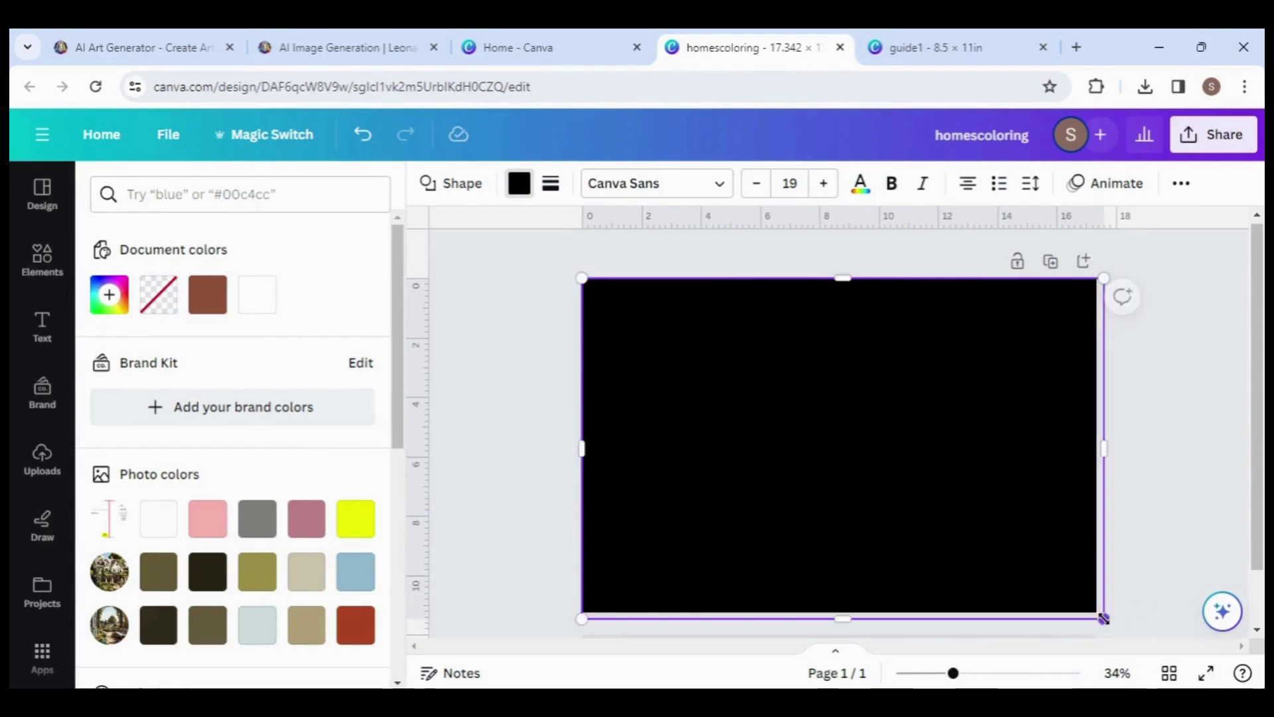
left_click_drag(942, 459, 942, 460)
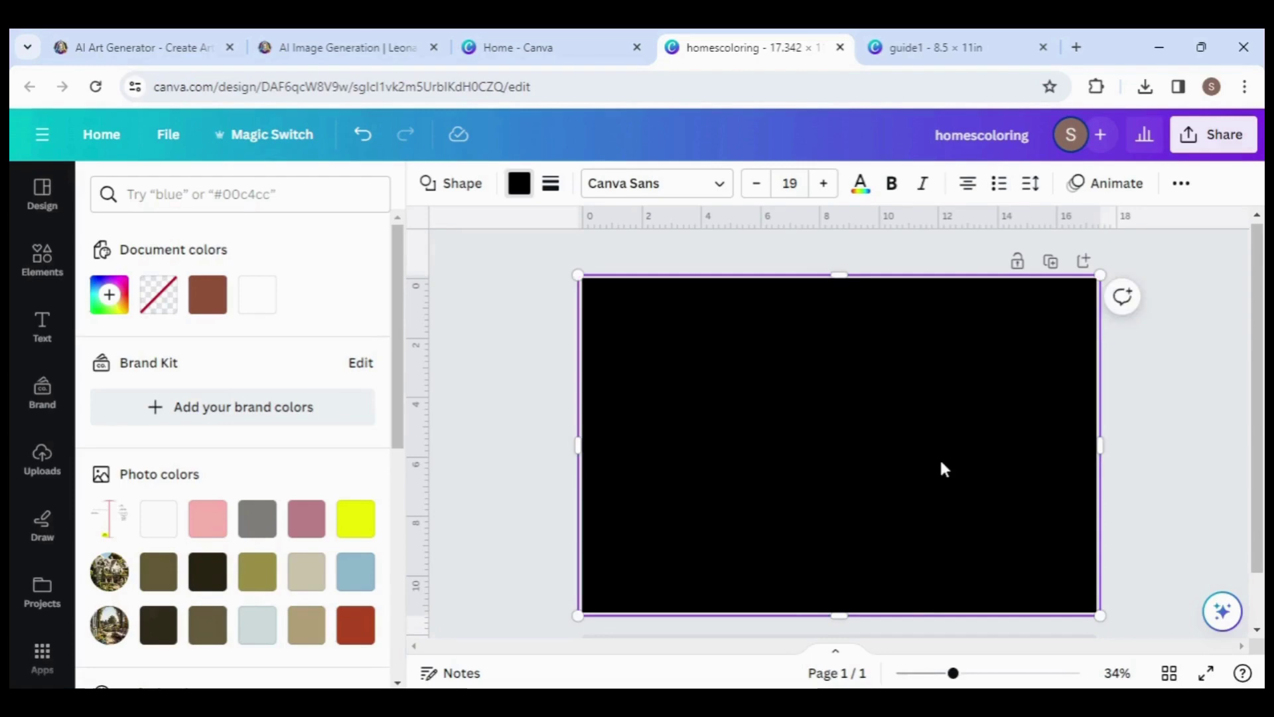
- Send the black rectangle backward twice, behind both the garden and house images
right_click(941, 463)
mouse_move(1015, 382)
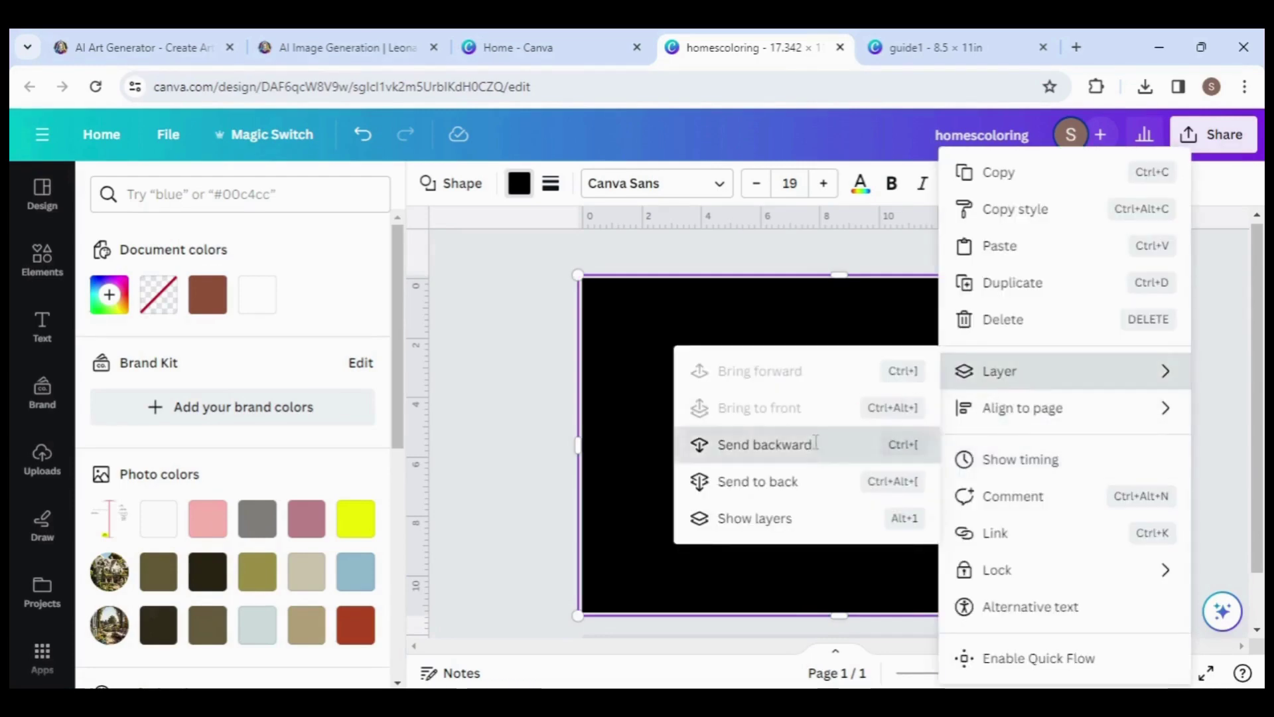
left_click(796, 445)
right_click(823, 489)
mouse_move(870, 379)
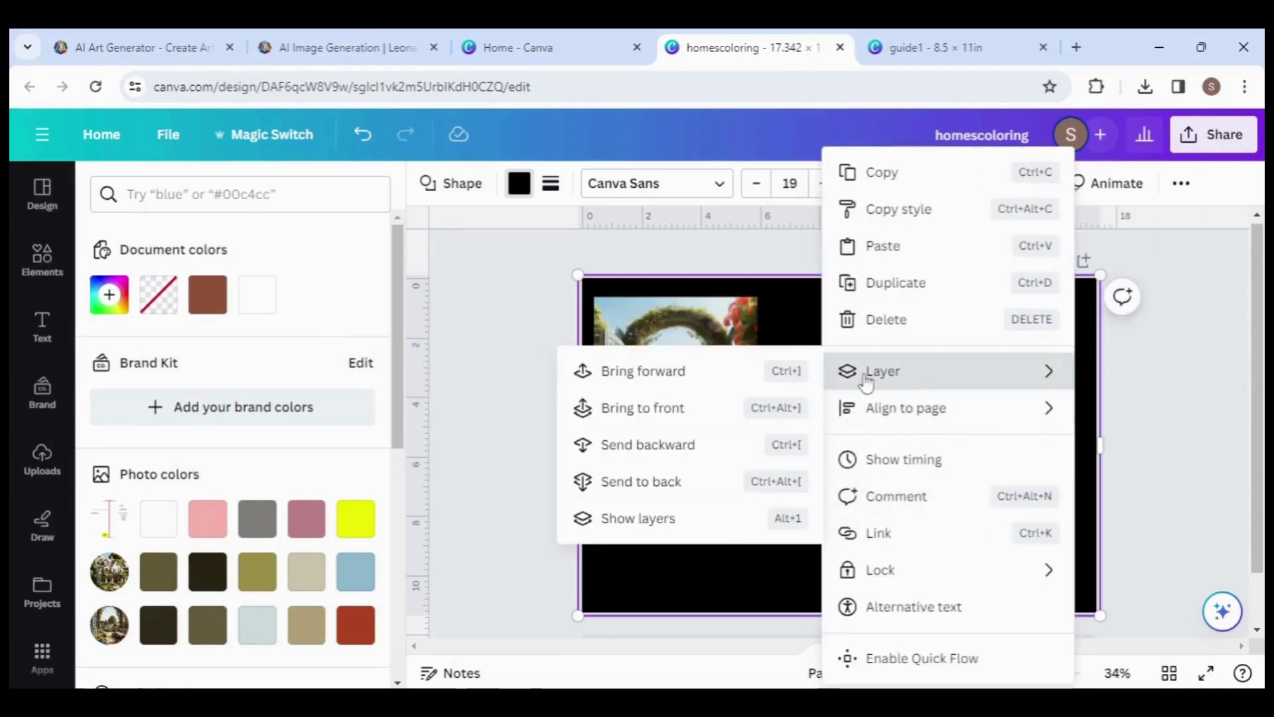
left_click(662, 443)
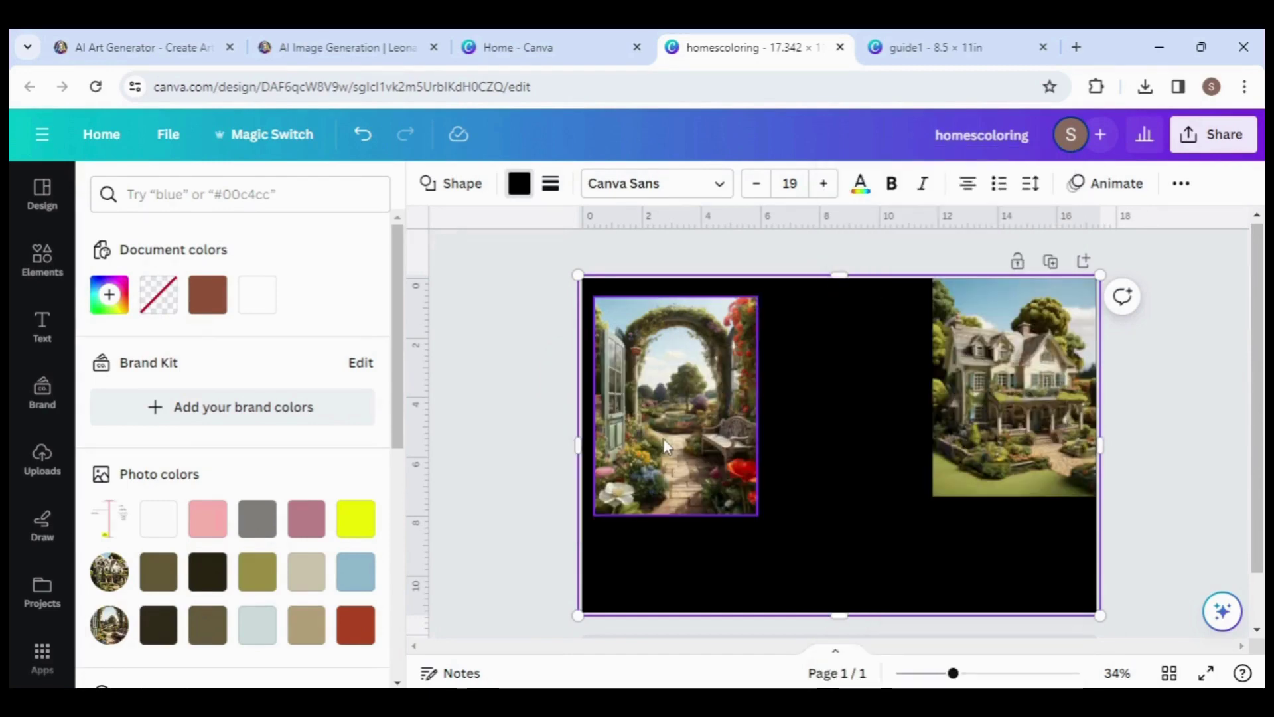
- Enlarge the house image and set the black rectangle's transparency to about 5
left_click(1058, 365)
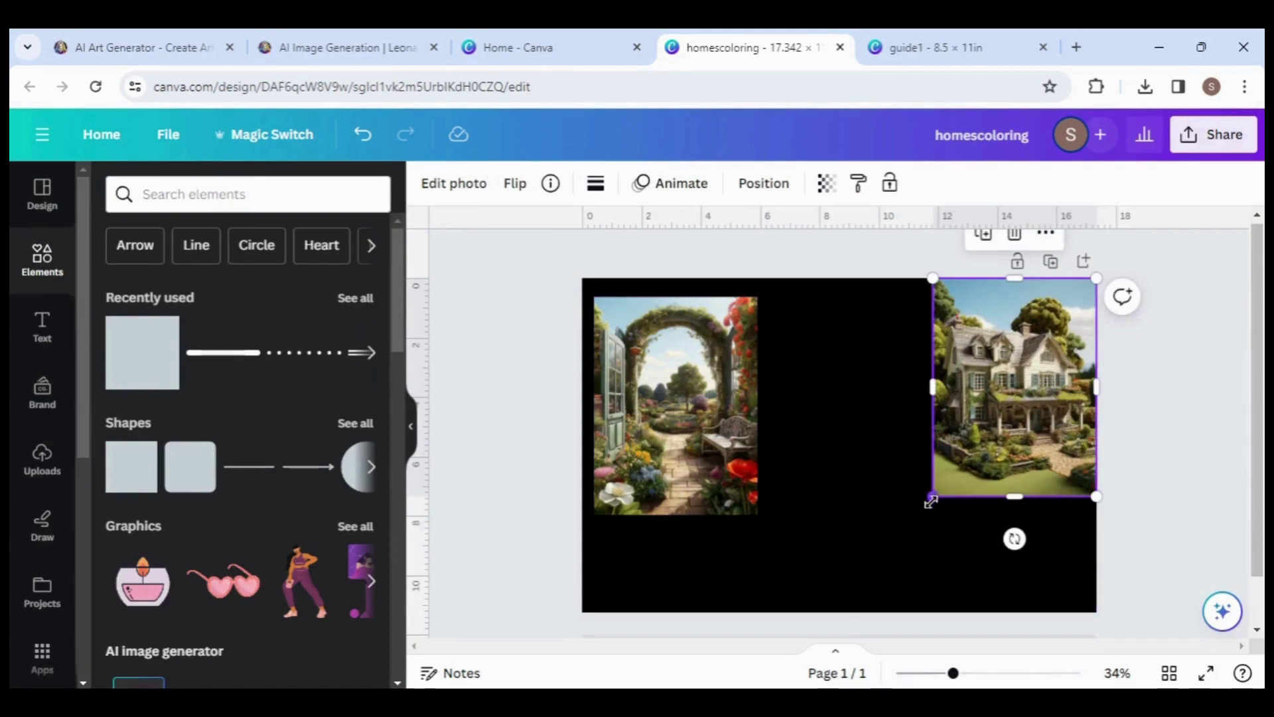
left_click_drag(931, 502, 866, 627)
left_click(805, 589)
left_click(1180, 185)
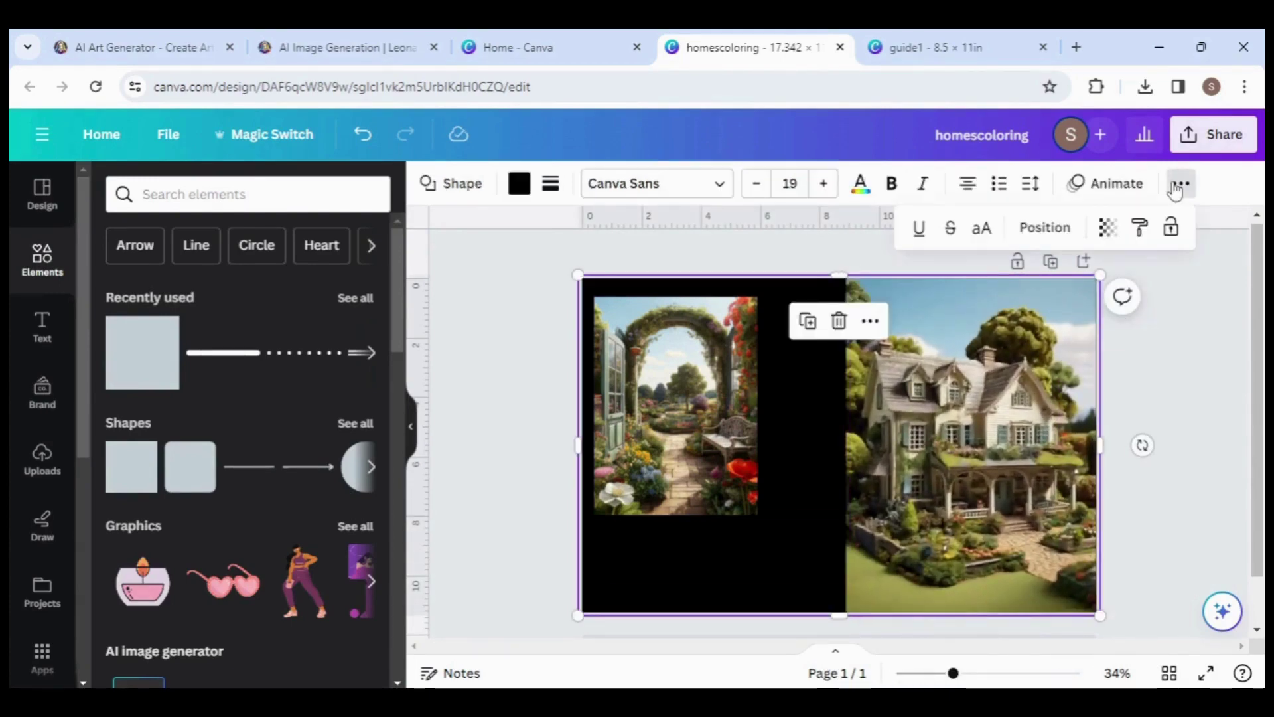
left_click(1108, 230)
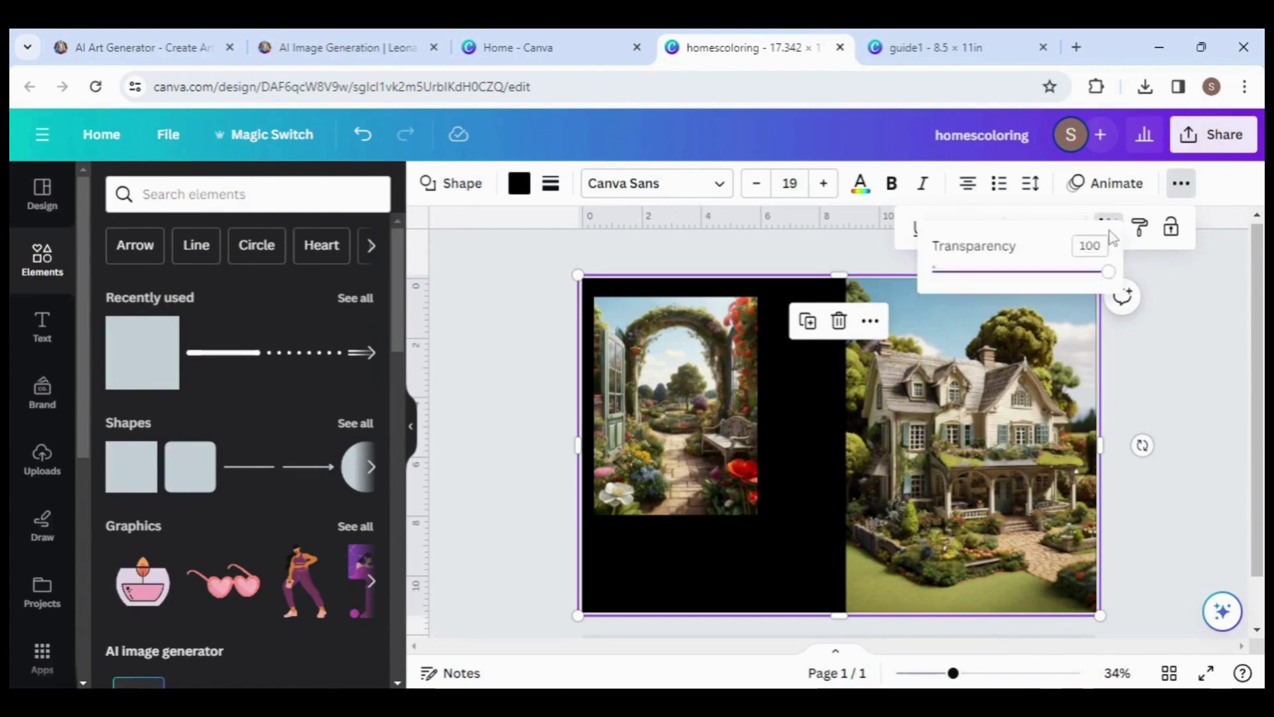
left_click_drag(1105, 272, 942, 272)
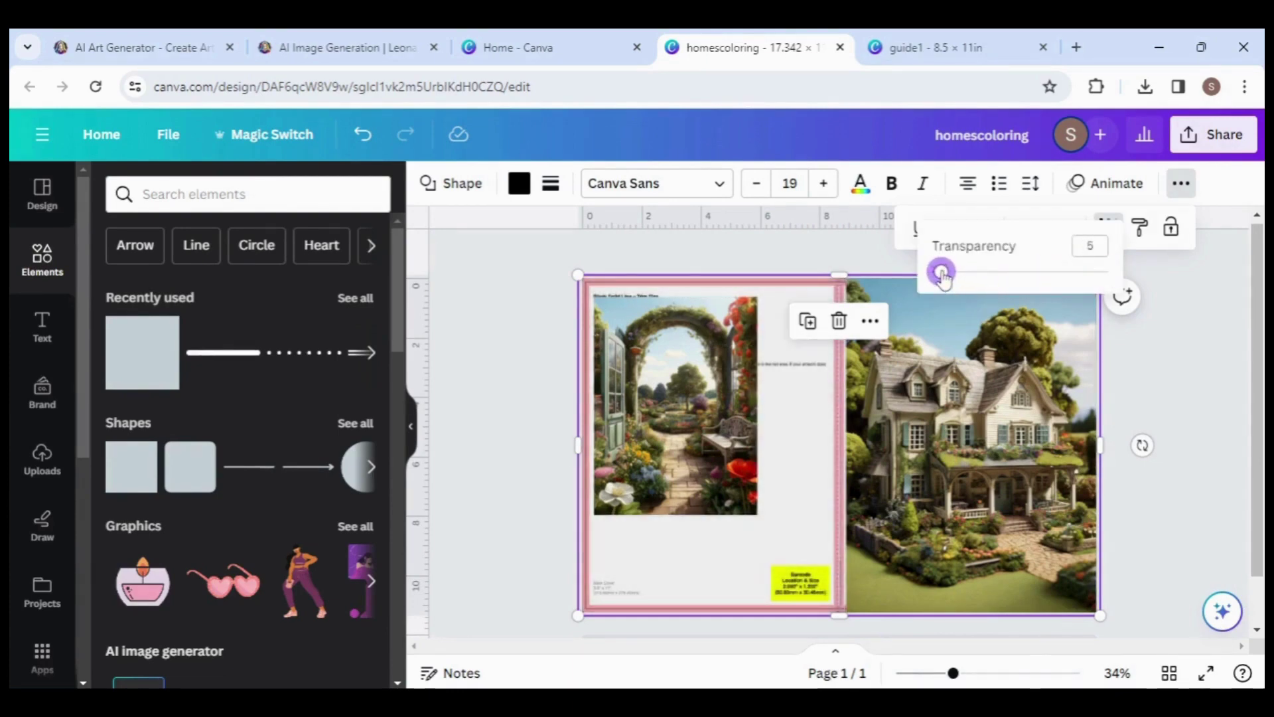
left_click(1192, 507)
- Extend the house image to the spine and stretch the garden image over the 8.7 × 11.2 in back panel
left_click(974, 467)
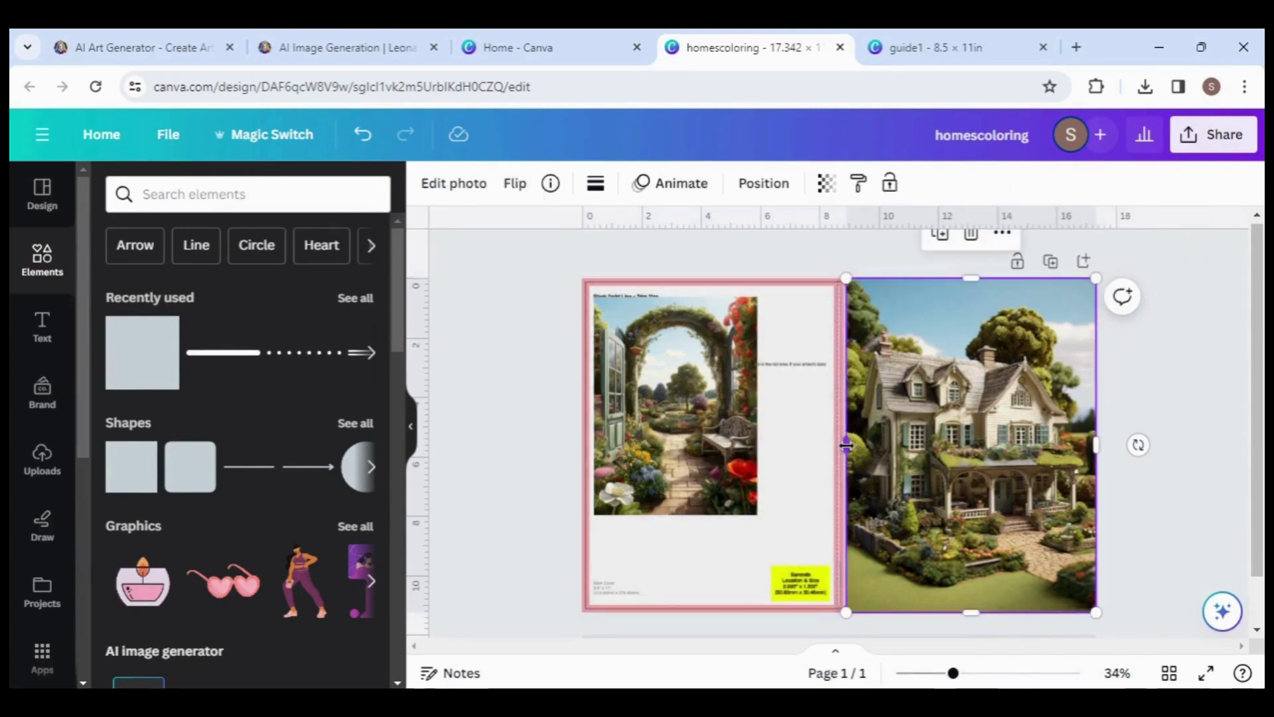
left_click_drag(846, 446, 840, 446)
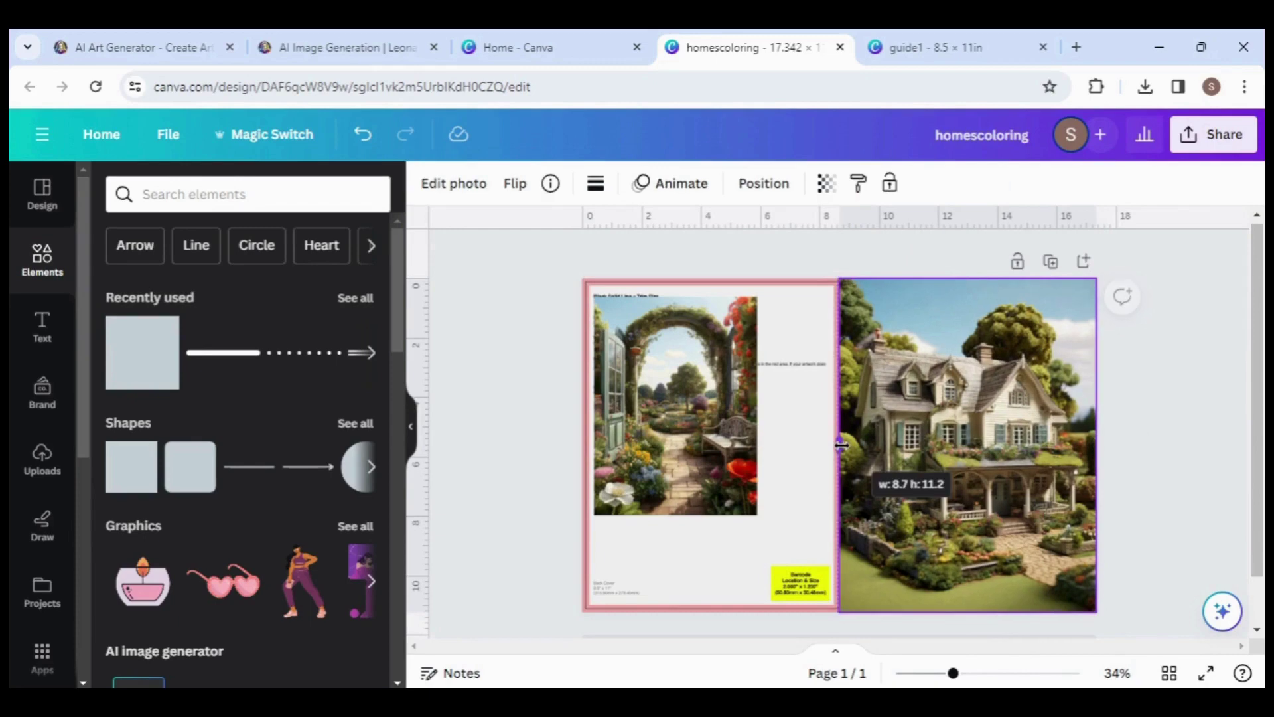
left_click(660, 417)
left_click_drag(660, 417, 648, 398)
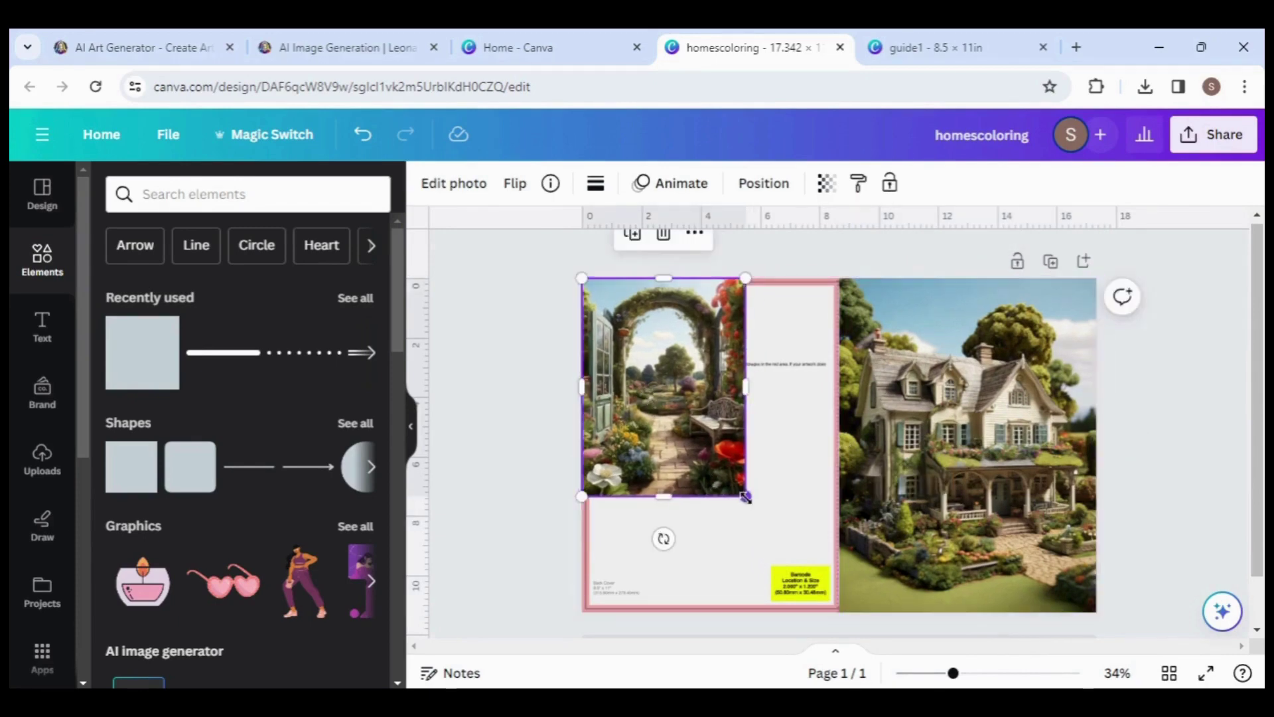
left_click_drag(746, 497, 849, 596)
left_click_drag(828, 439, 838, 442)
left_click(500, 563)
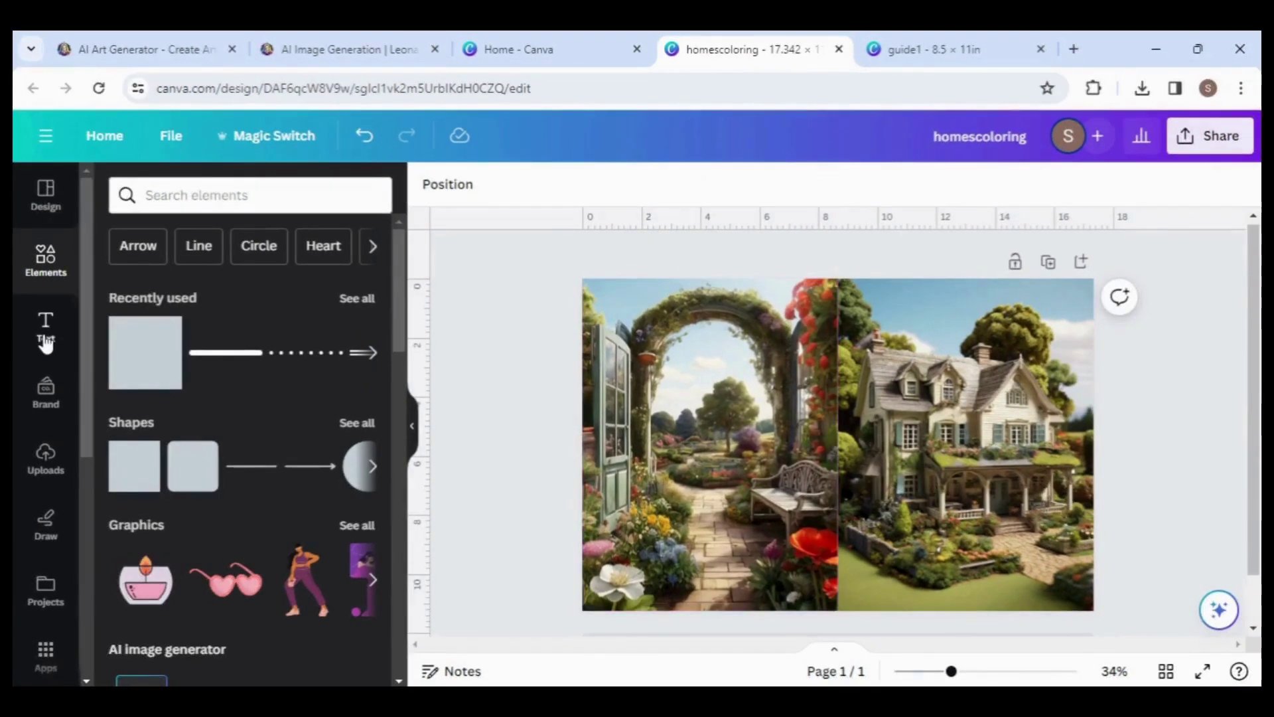
- Add a 'COUNTRY HOMES' heading, shrink it to 66.4 pt, and centre it atop the front cover
left_click(46, 329)
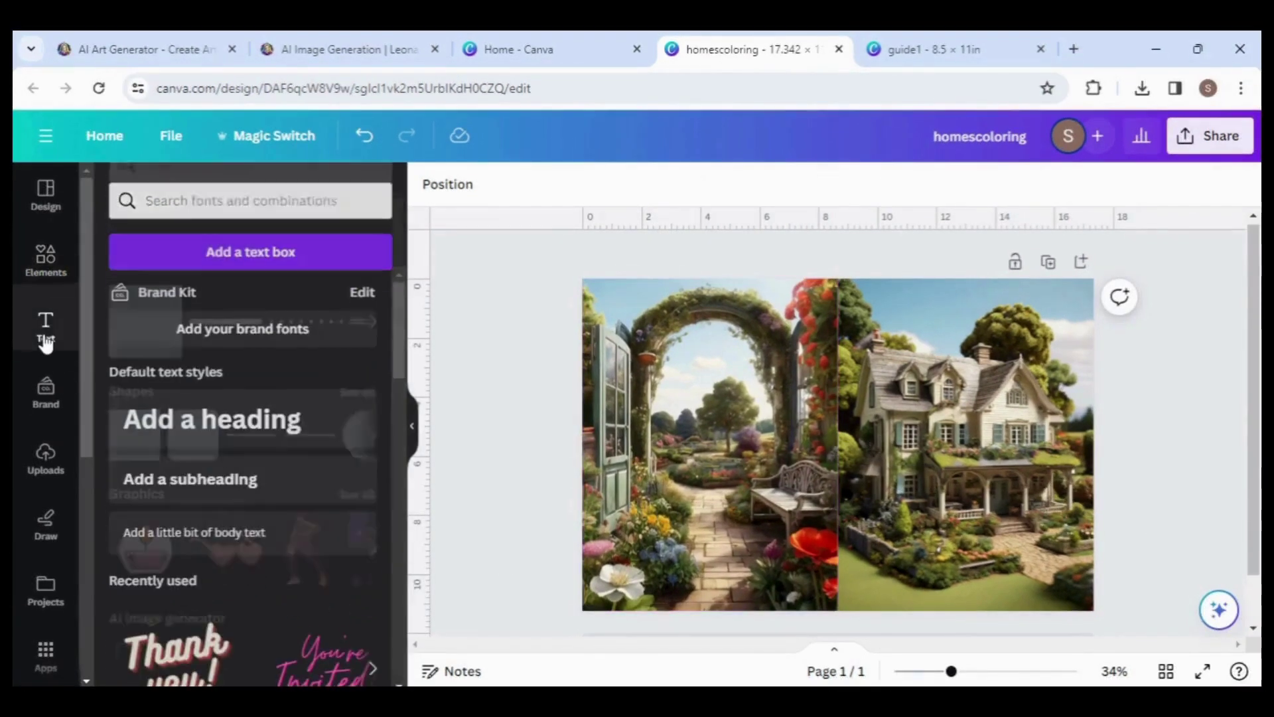
left_click(228, 432)
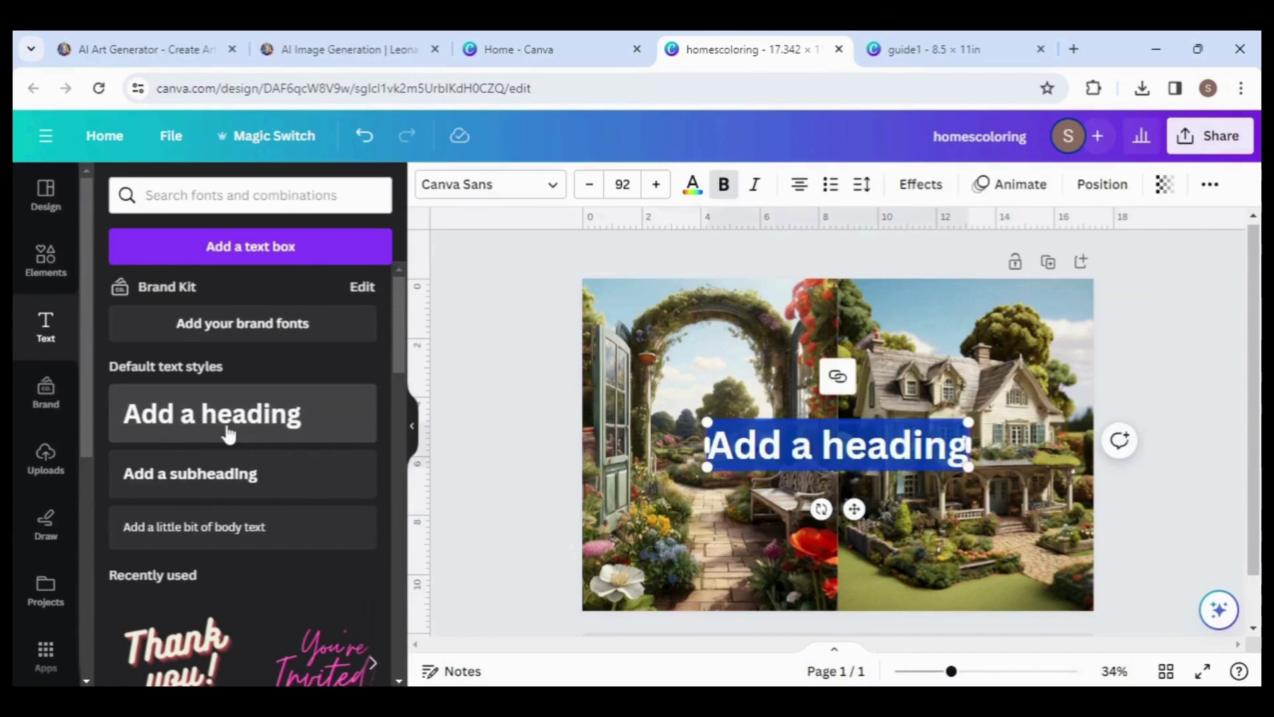
type("COUNTRY HOMES")
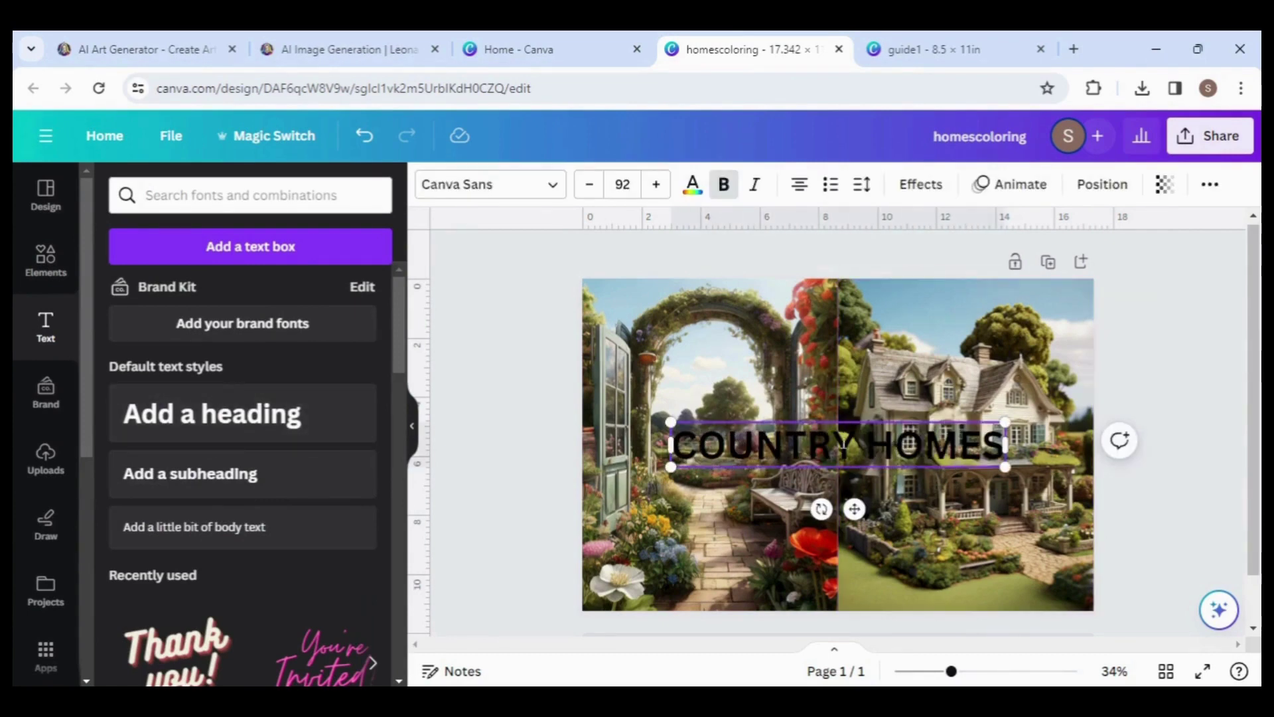
left_click_drag(878, 440, 971, 330)
left_click_drag(765, 356, 856, 345)
left_click_drag(1002, 333, 990, 336)
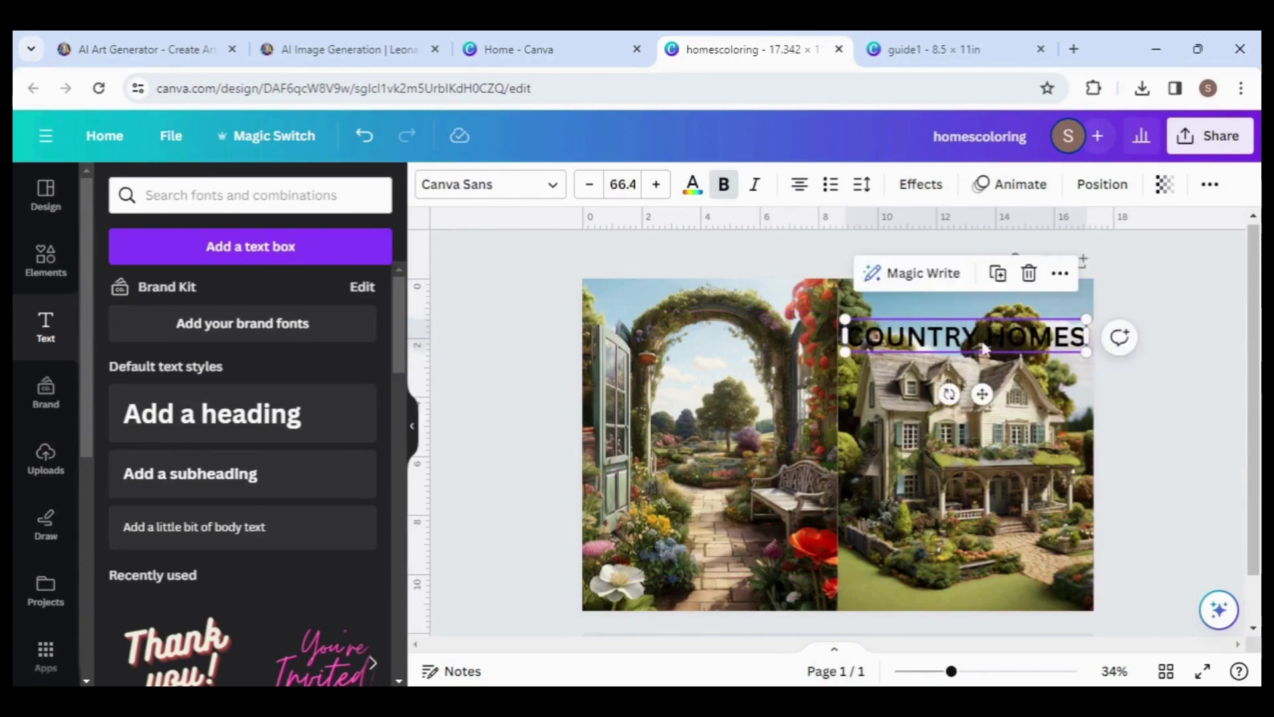
- Make the COUNTRY HOMES title white and set its font to Alice
left_click(693, 187)
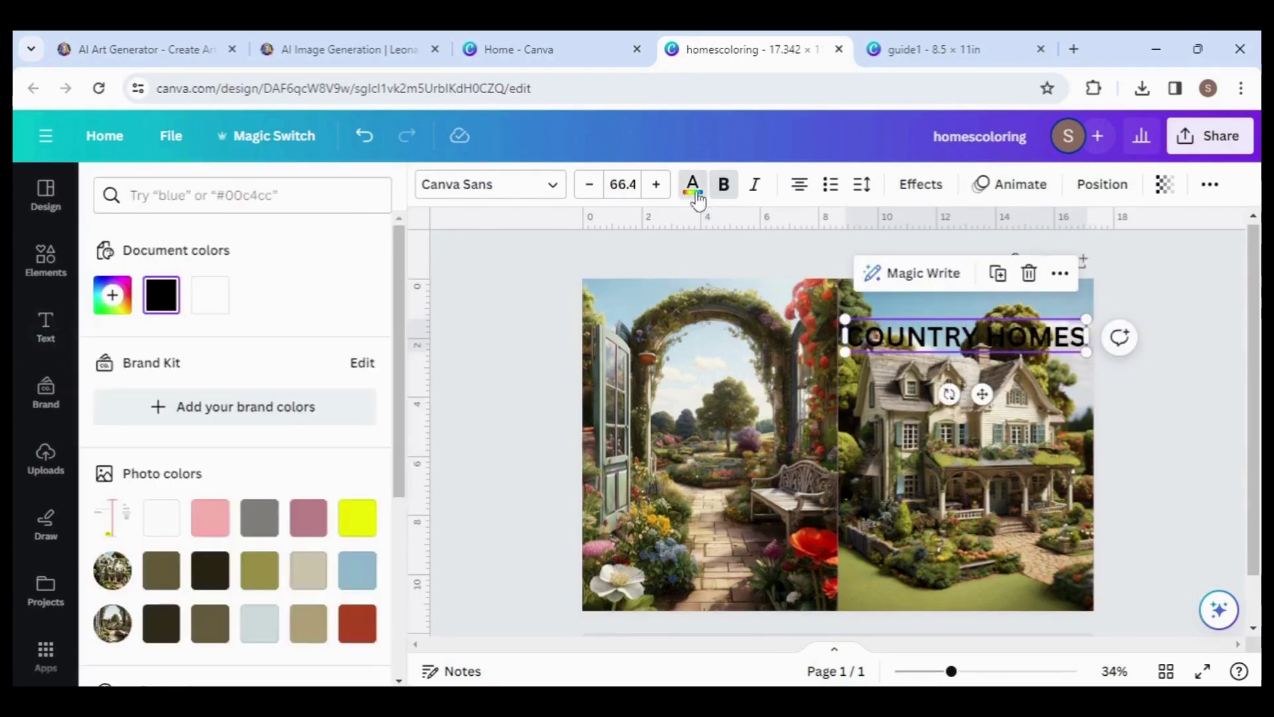
left_click(209, 305)
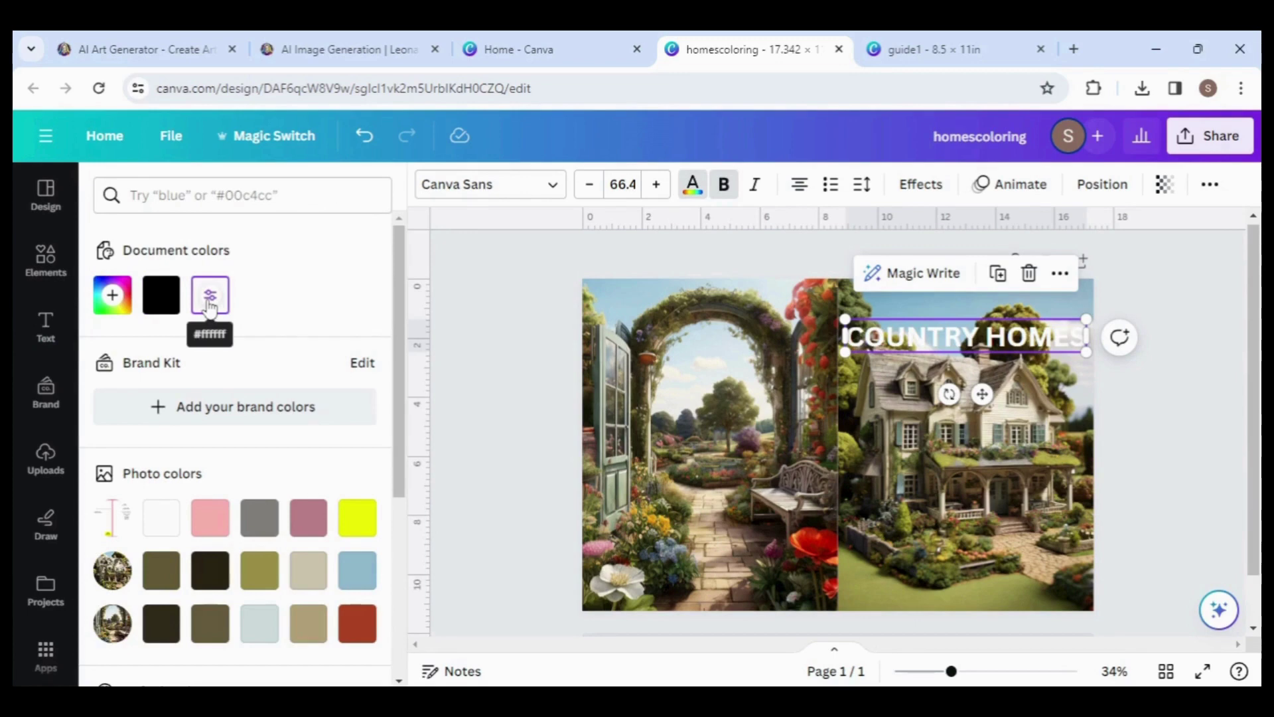
left_click(488, 184)
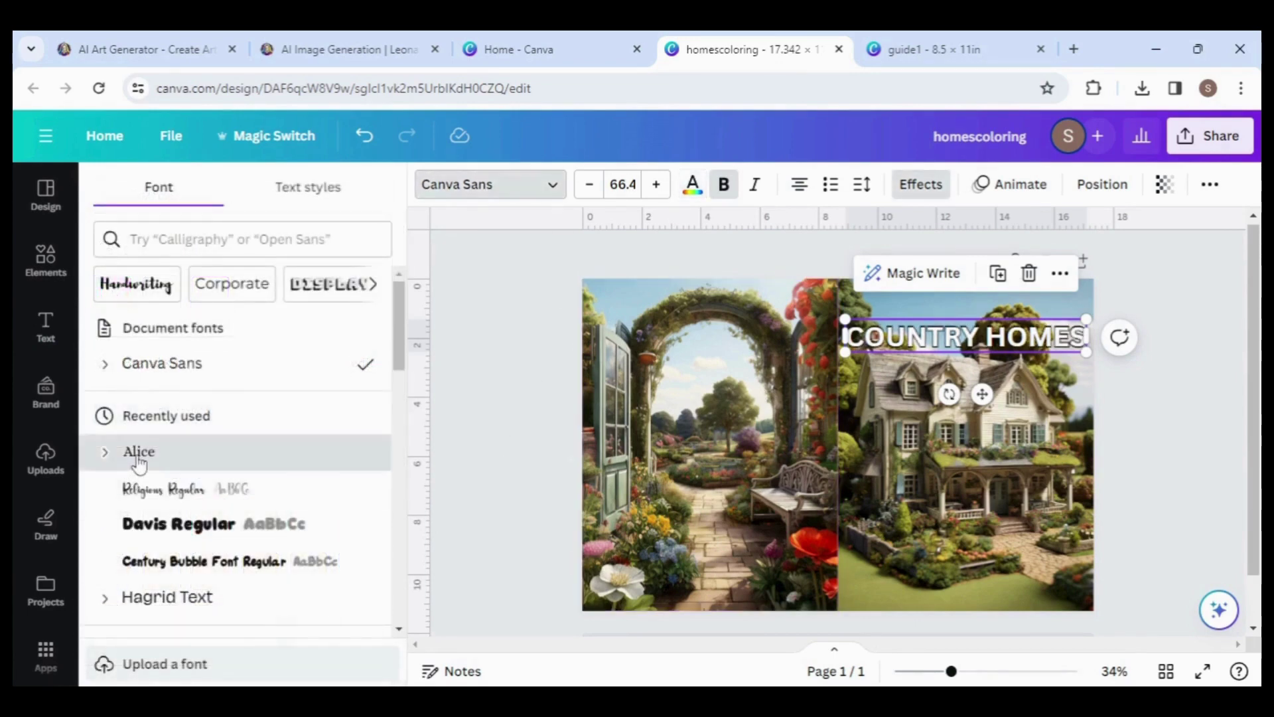
left_click(139, 457)
scroll(139, 462, "down", 2)
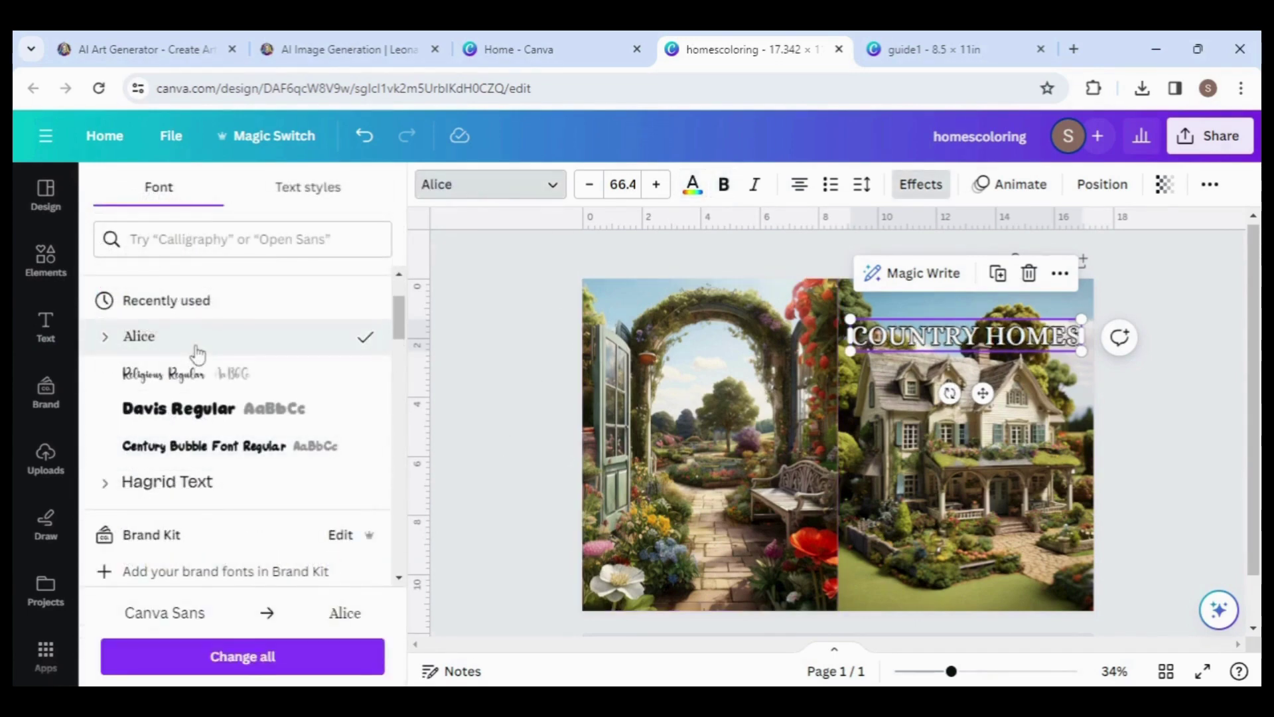
- Duplicate the title, retype it as 'COLORING BOOK FOR ADULTS', and shrink it to 38.3 pt
left_click(997, 273)
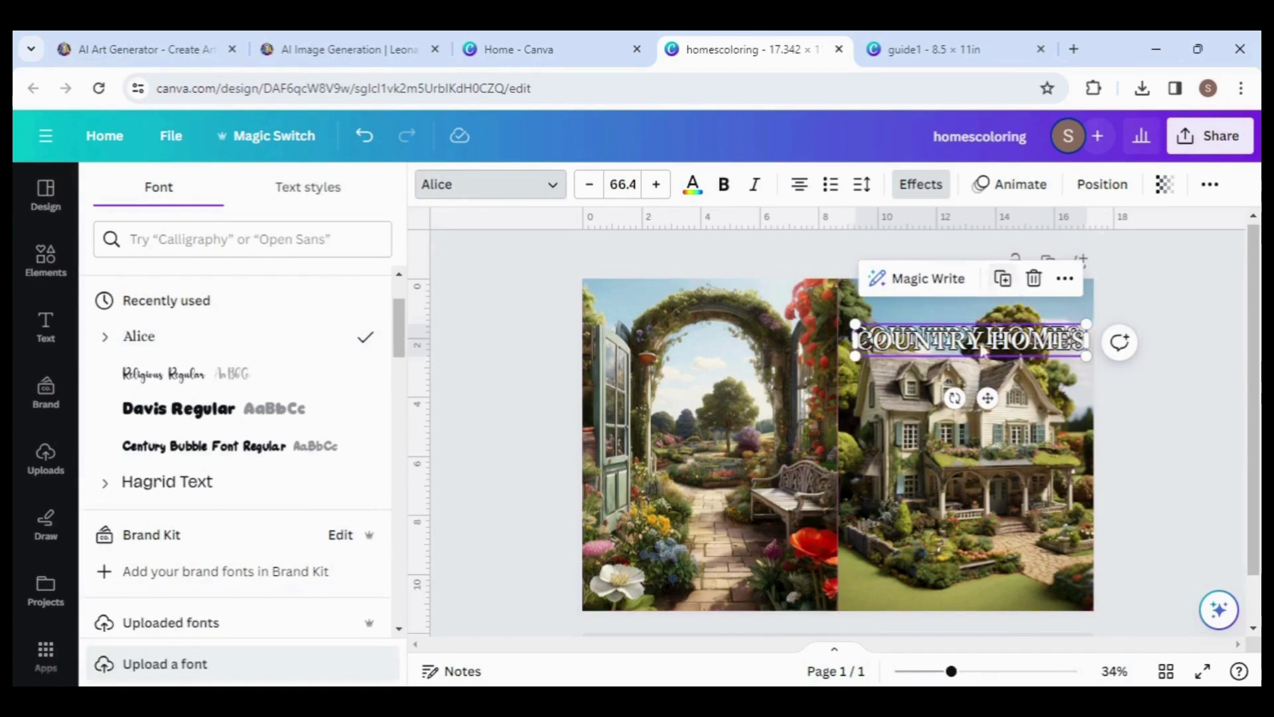
left_click_drag(969, 358, 971, 405)
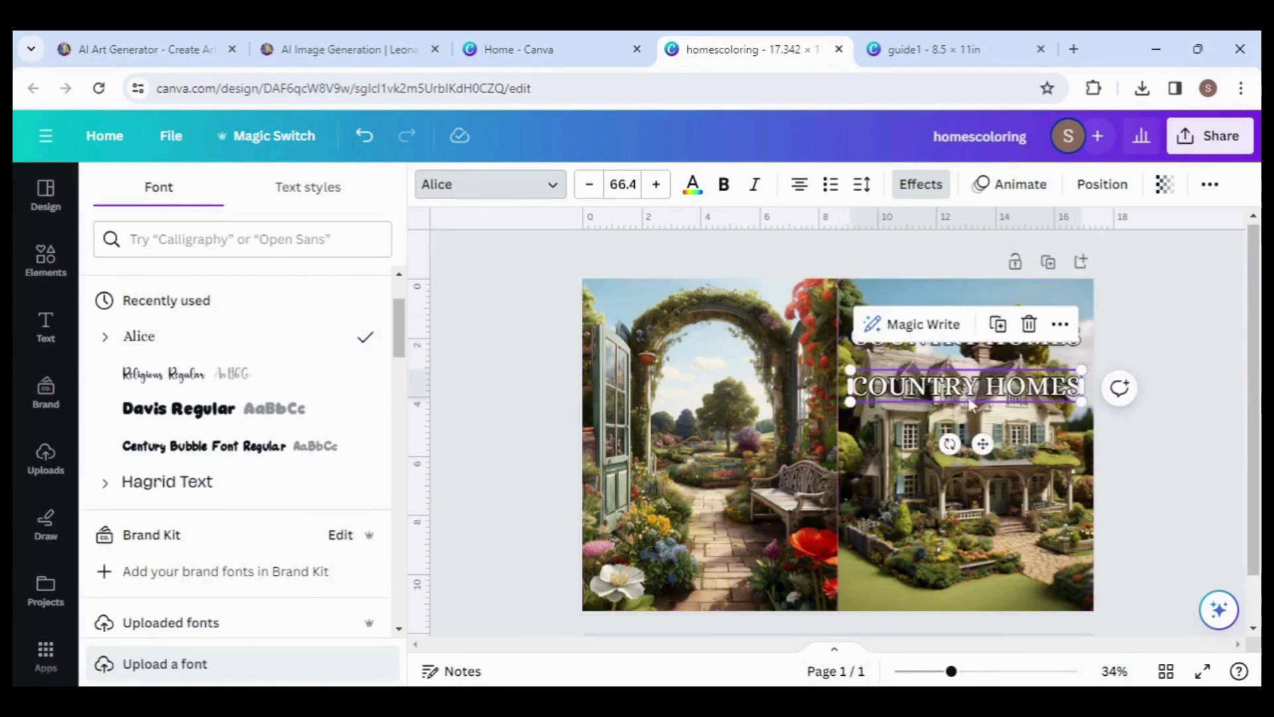
double_click(1047, 392)
type("CO")
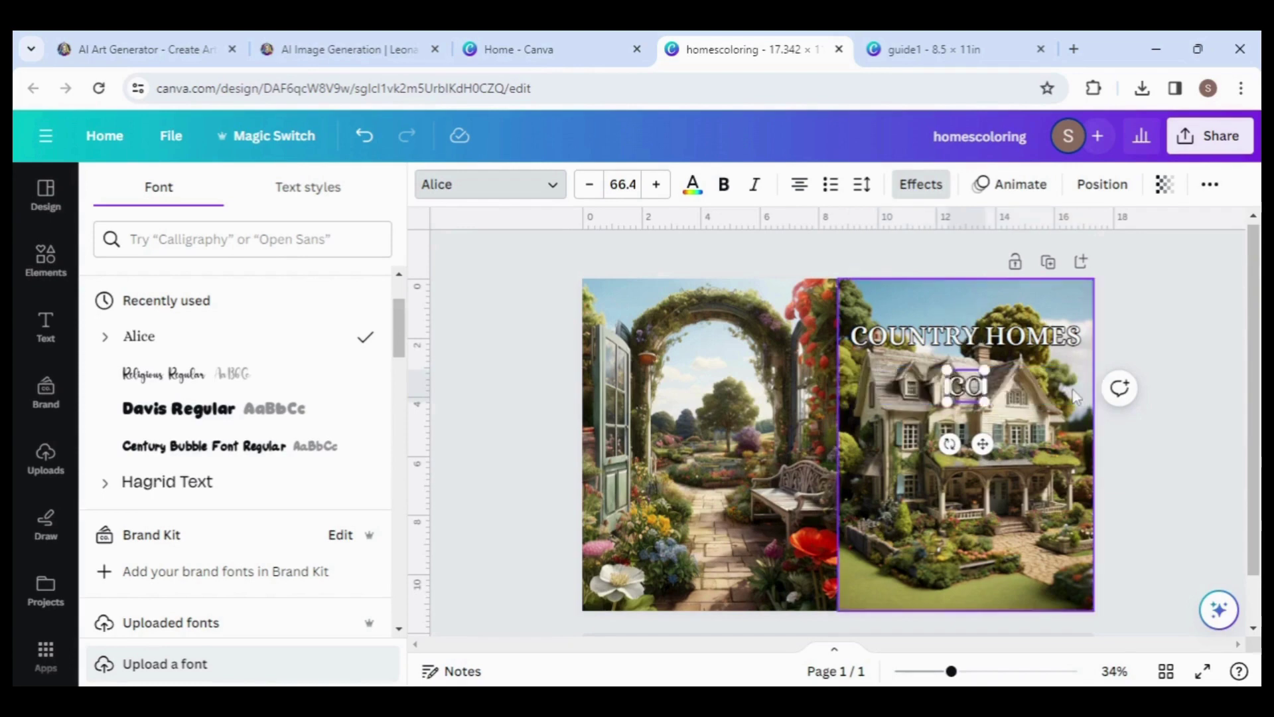
type("LORING BOOK FOR ADUL")
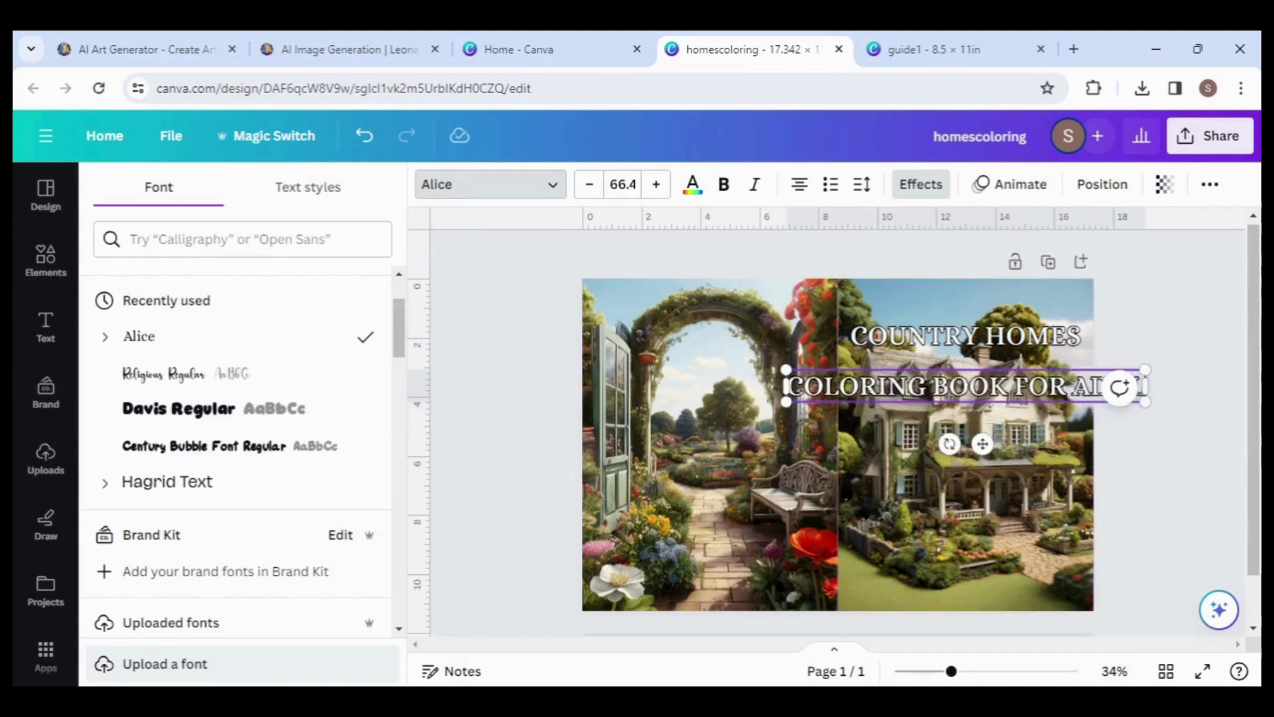
type("TS")
left_click_drag(763, 370, 936, 384)
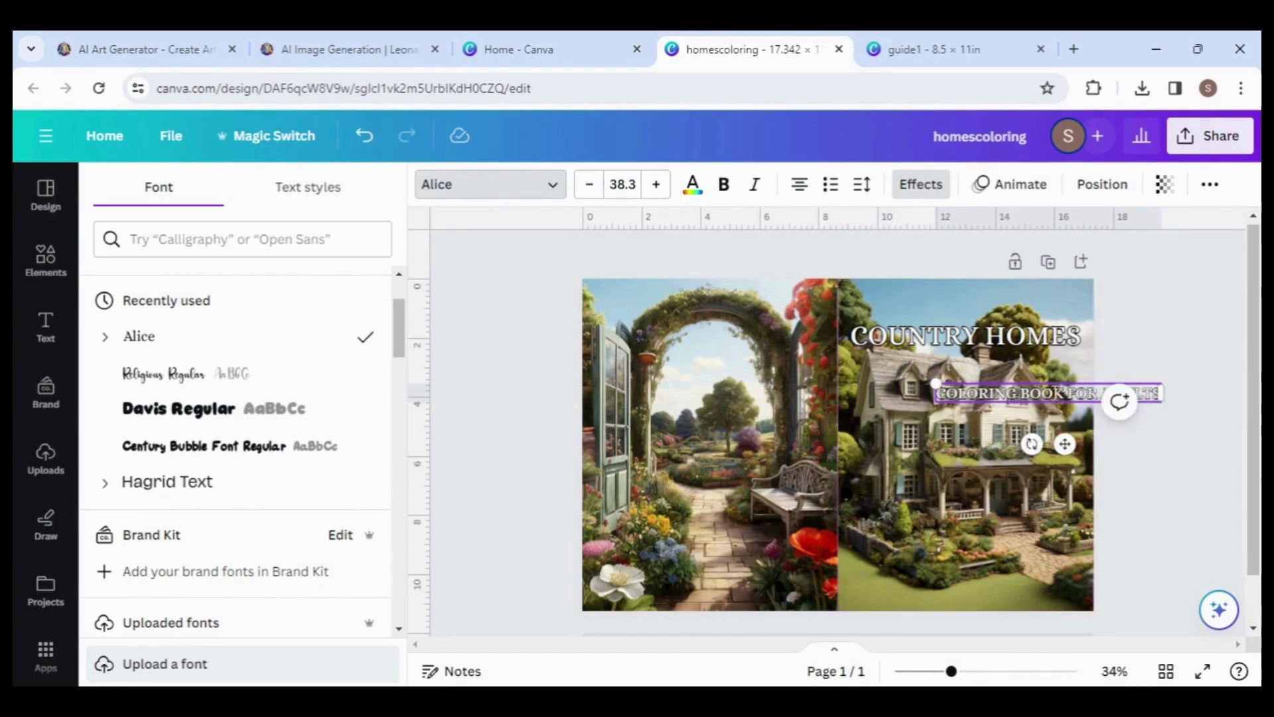
left_click(1165, 341)
- Move the subtitle and title down together near the bottom of the front cover
left_click(1153, 395)
left_click_drag(1073, 393, 955, 555)
left_click(970, 355)
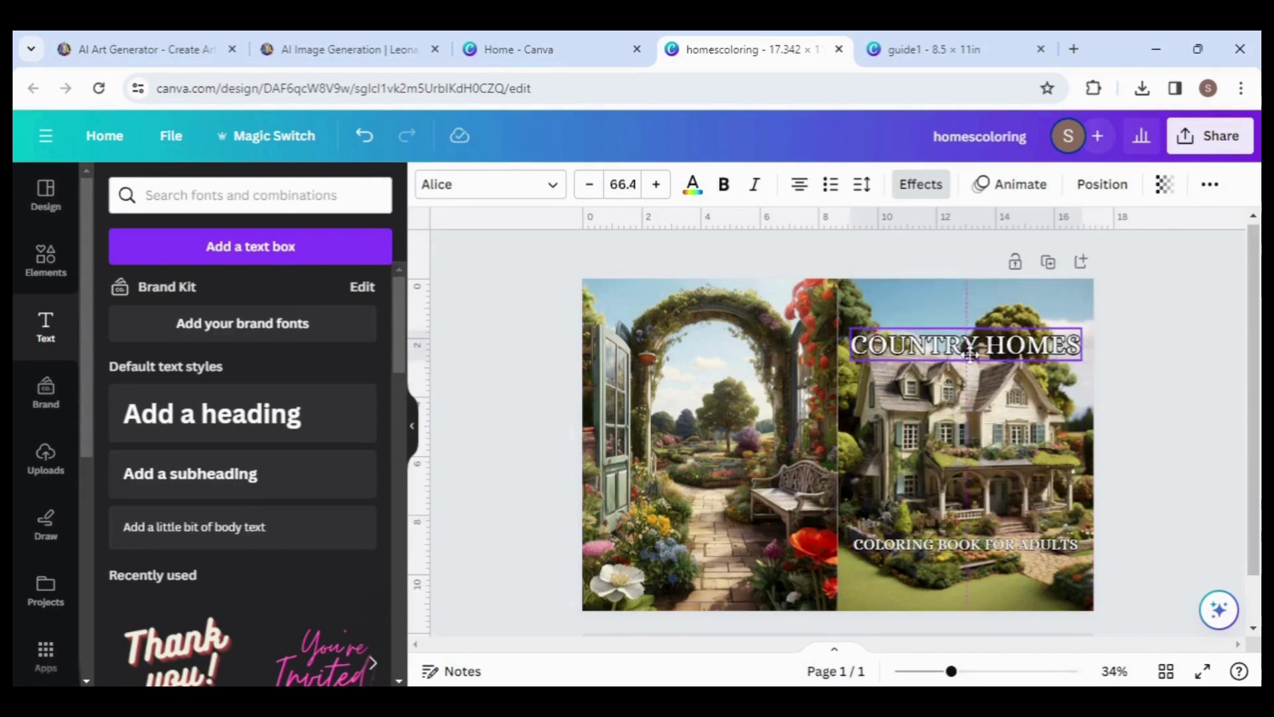
left_click_drag(970, 355, 969, 523)
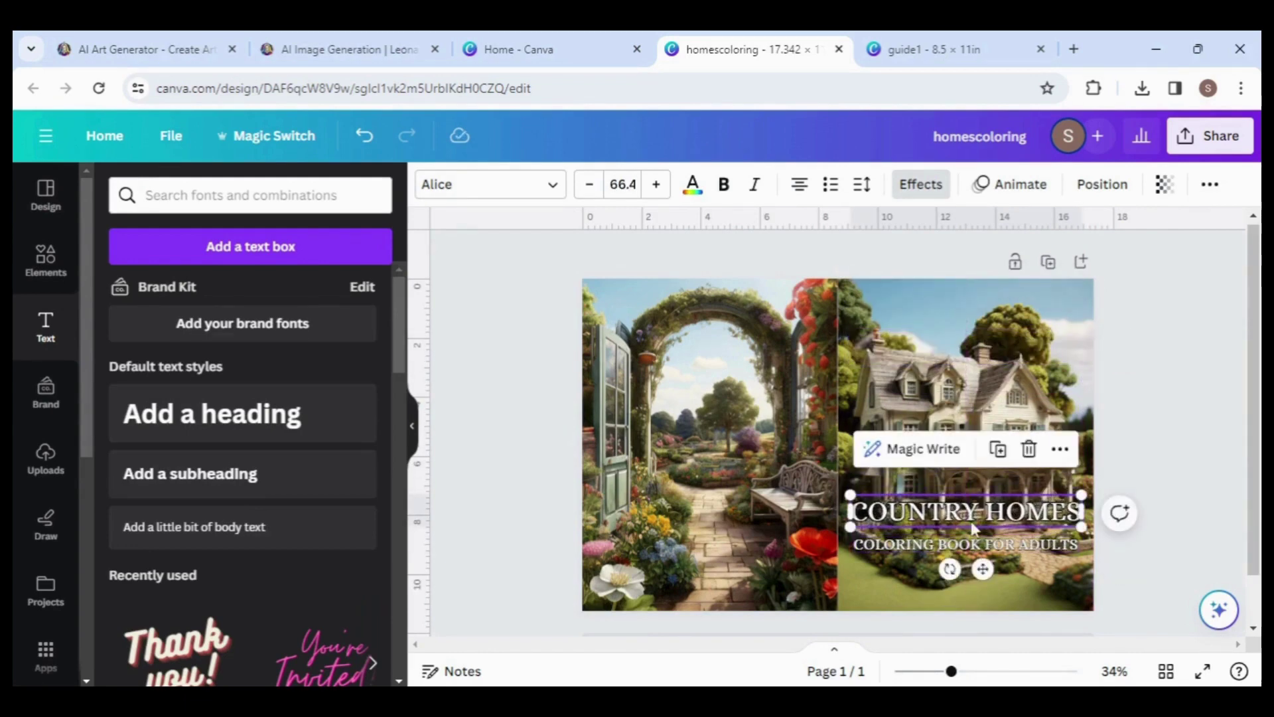
left_click(971, 553)
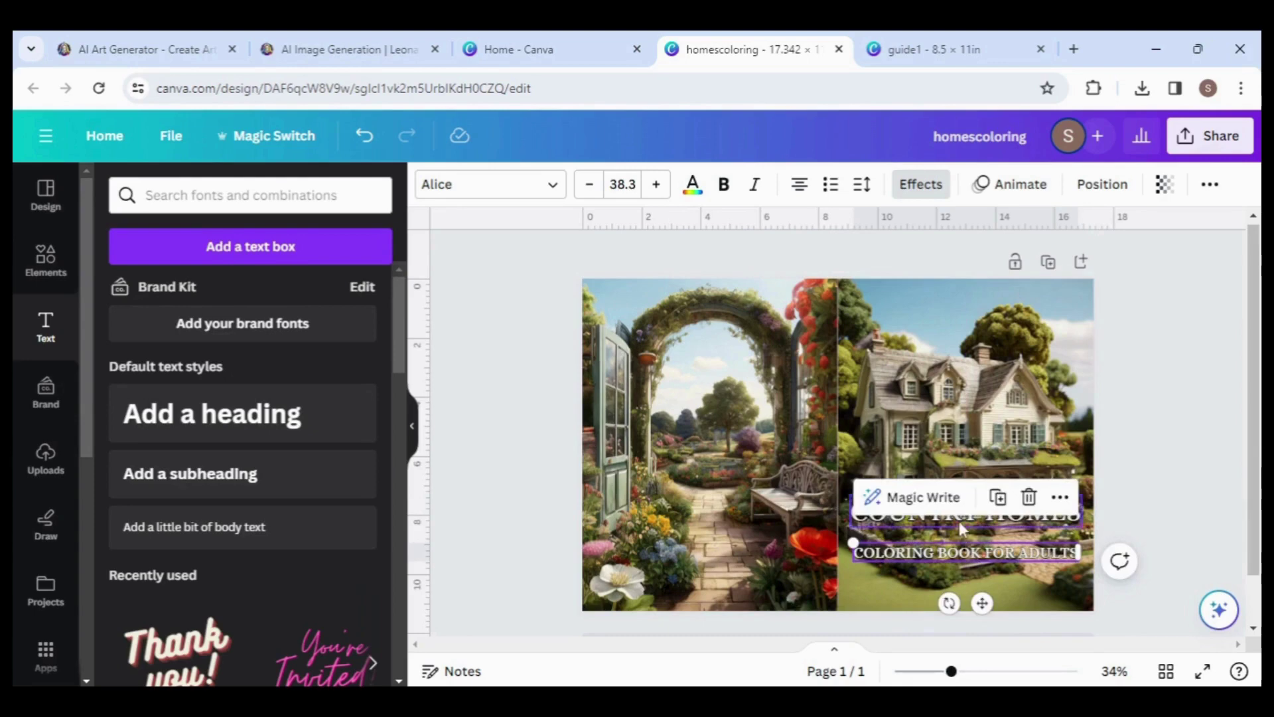
left_click_drag(959, 520, 963, 531)
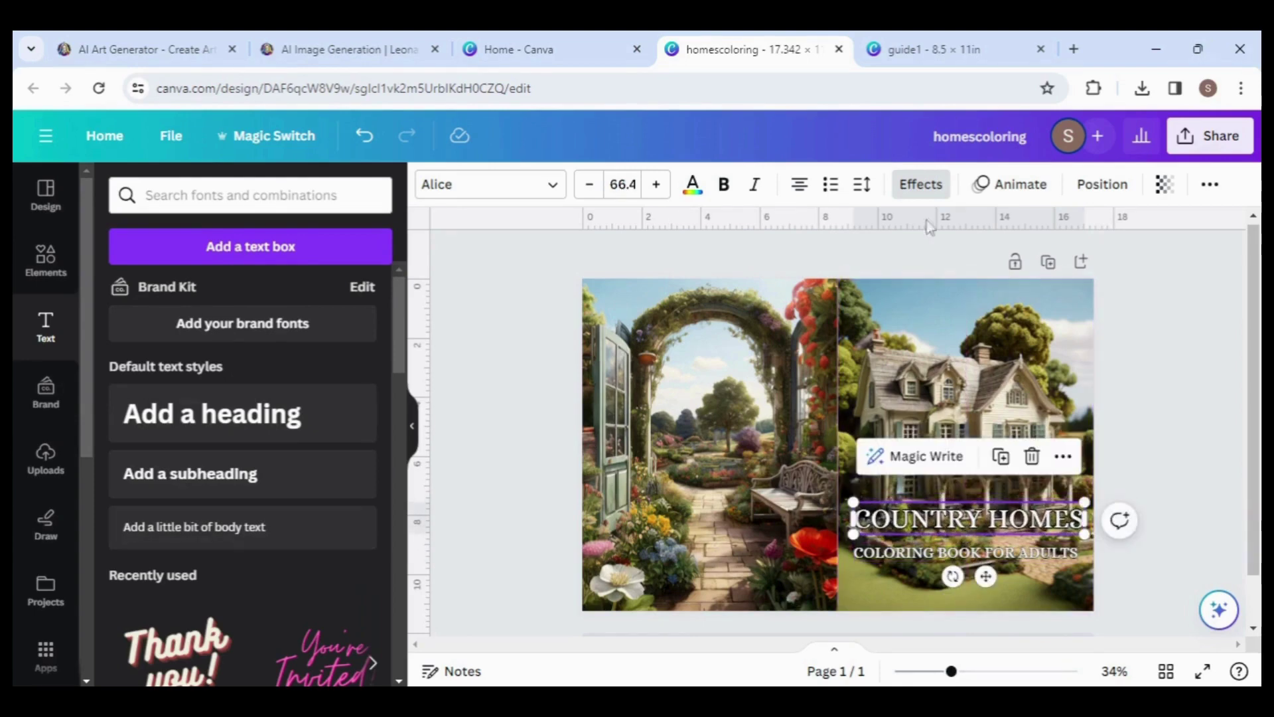
- Apply the Background effect to both white text boxes, giving each a black rounded box
left_click(919, 184)
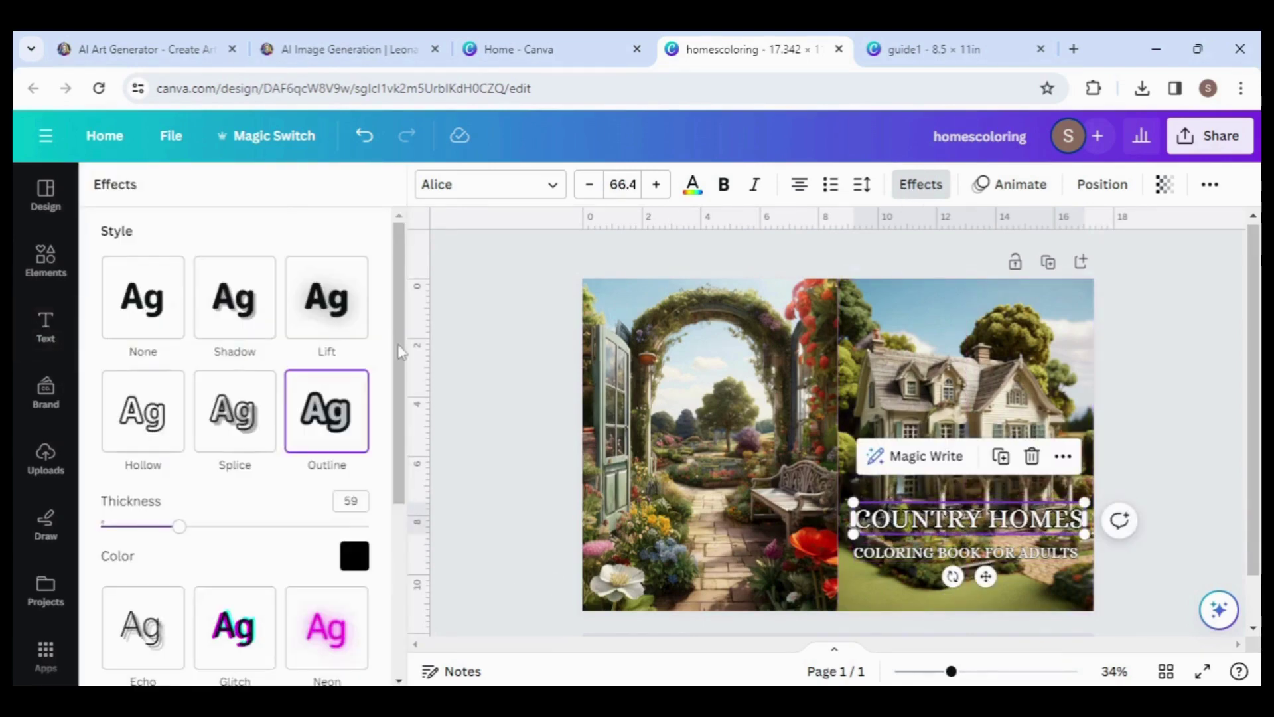
left_click_drag(399, 342, 416, 483)
left_click(115, 521)
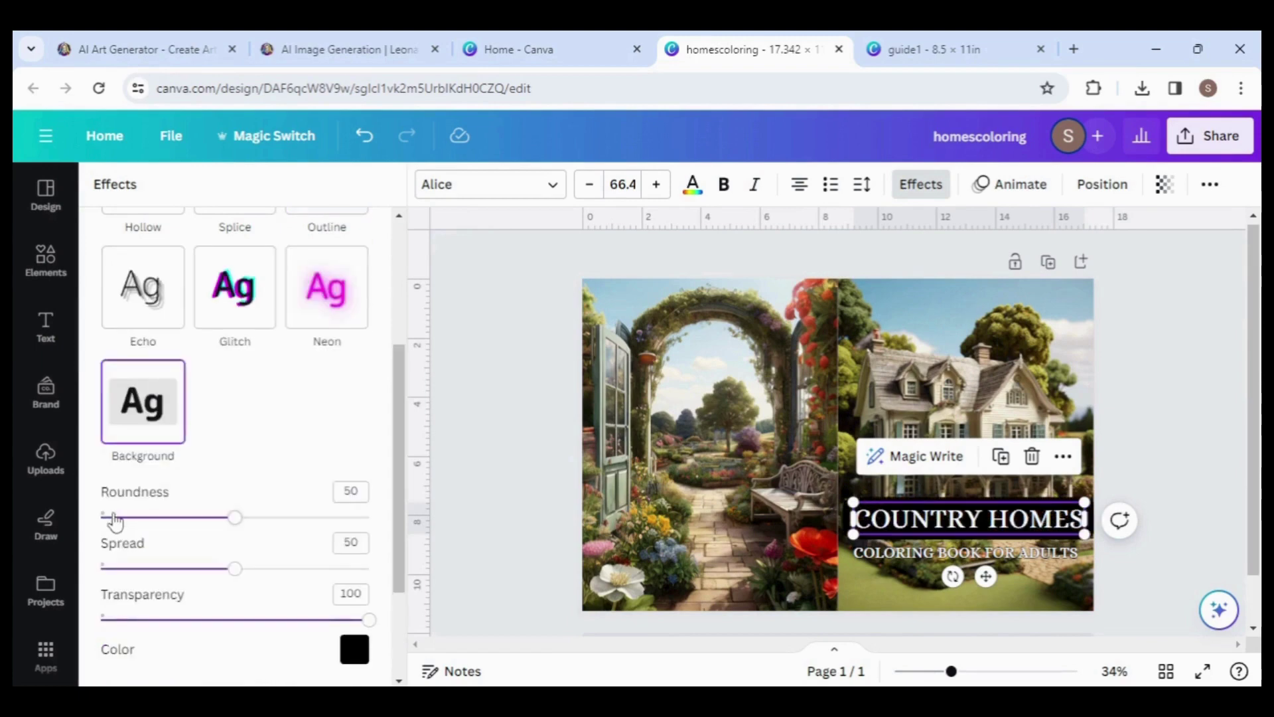
left_click(951, 554)
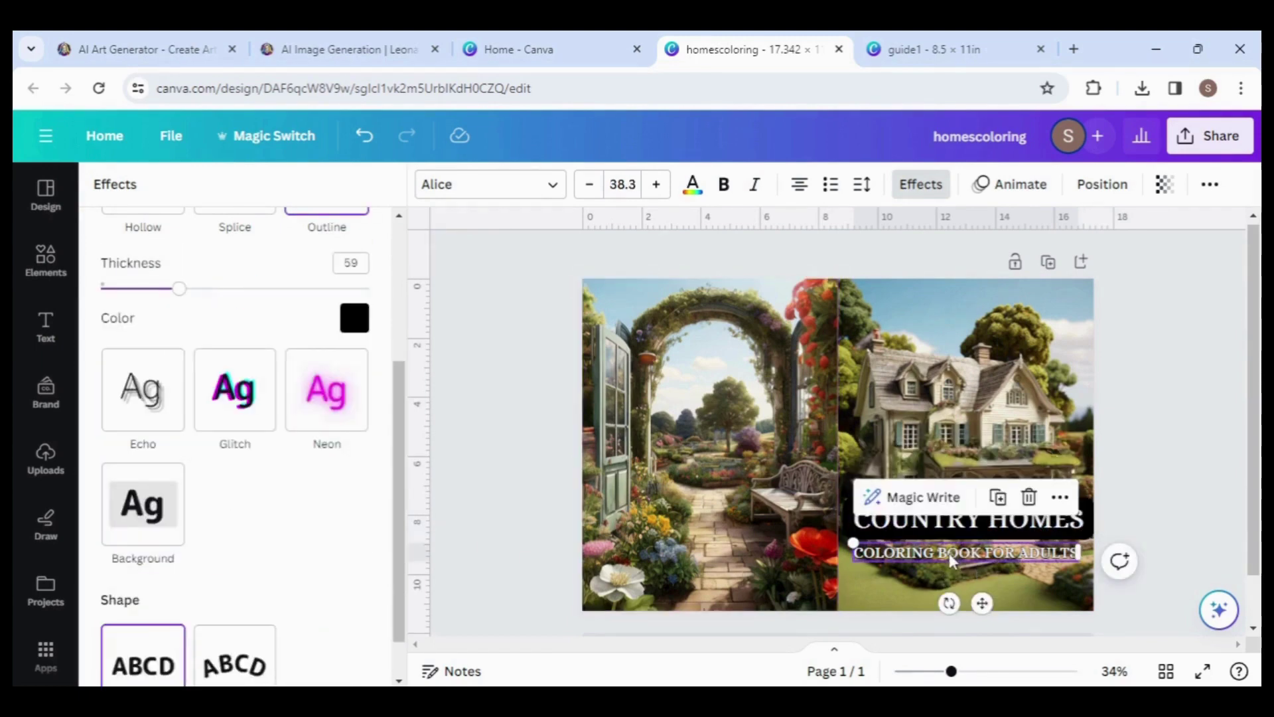
left_click(167, 504)
left_click(864, 565)
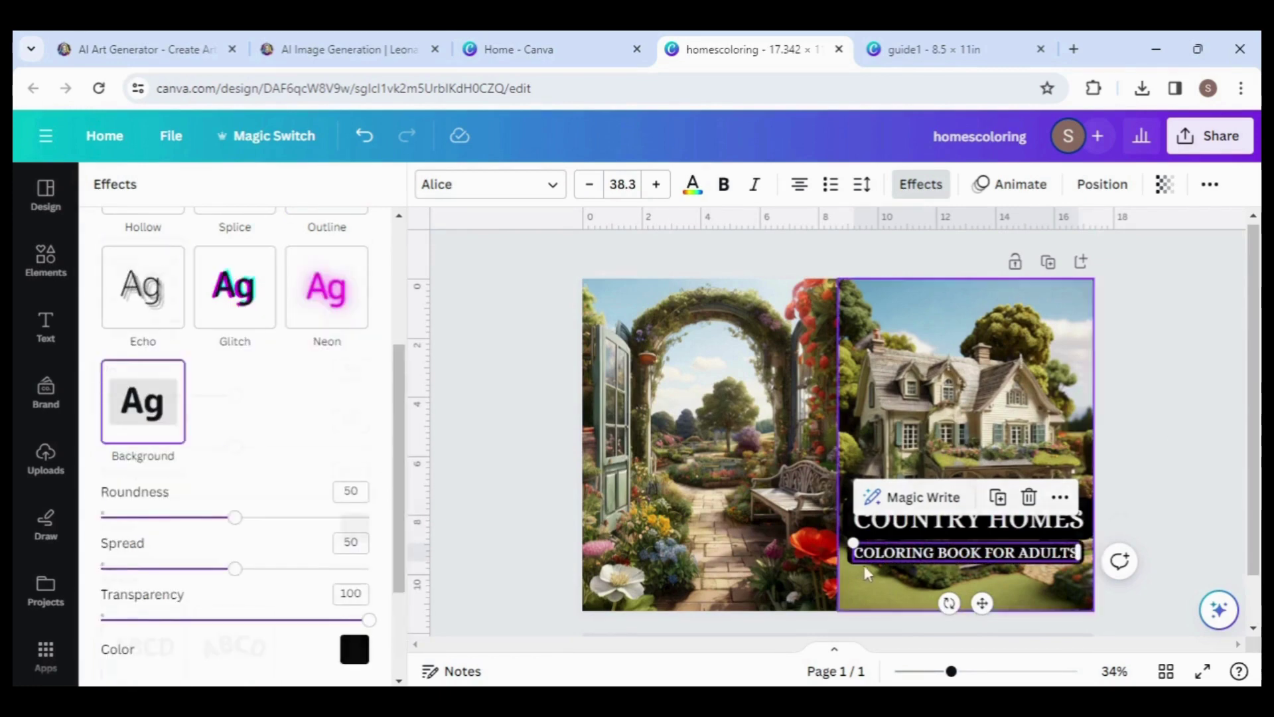
left_click(1157, 449)
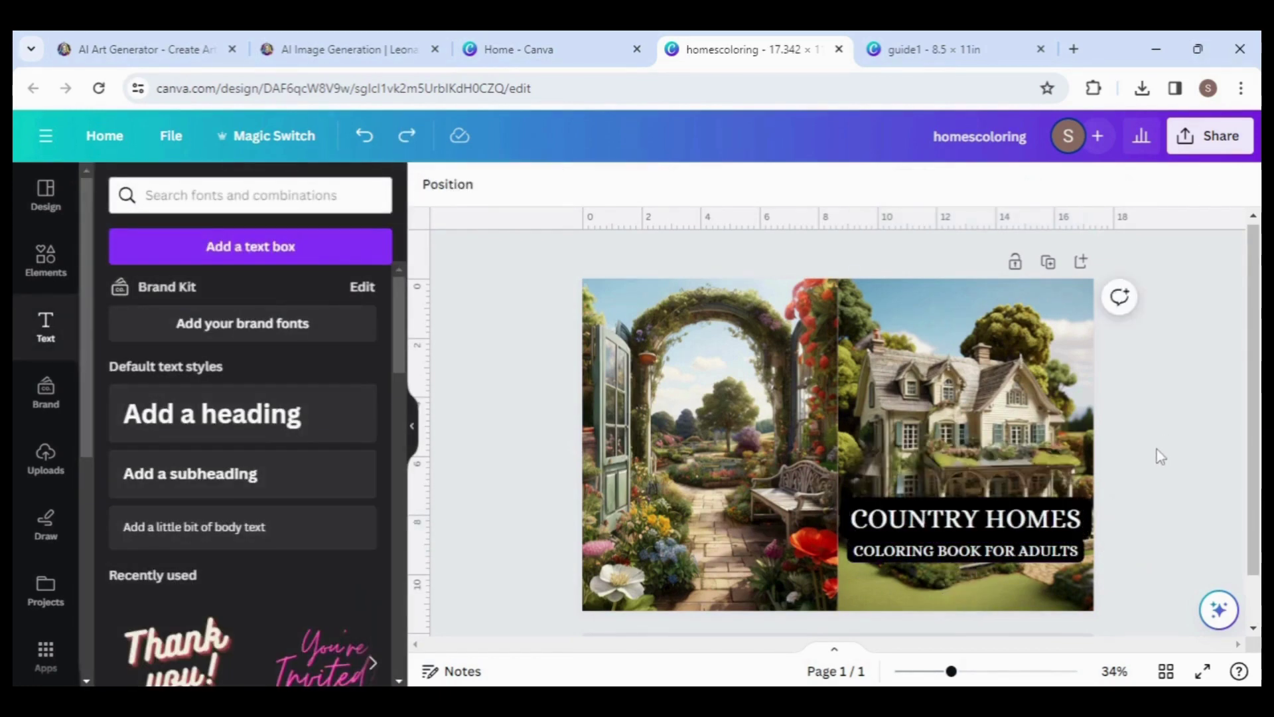
- Fade the house photo to transparency 15 and shrink the COUNTRY HOMES title to 59.8 pt
left_click(1039, 401)
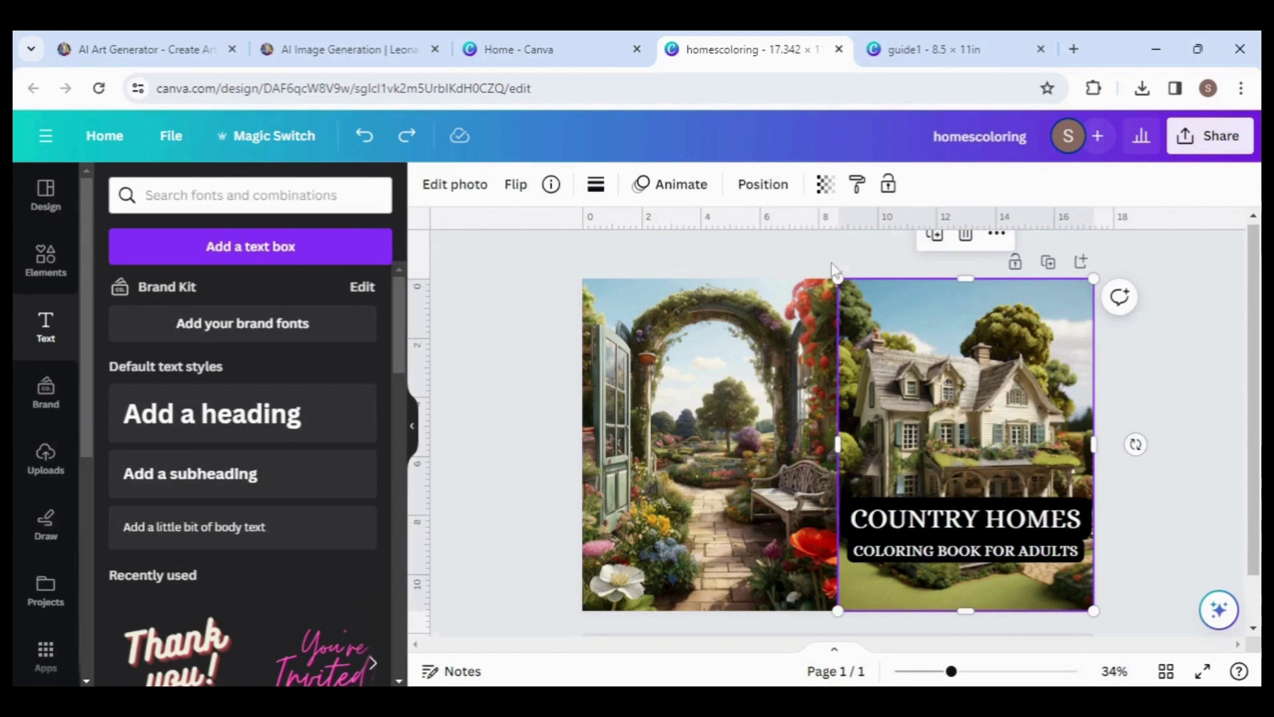
left_click(821, 188)
left_click_drag(823, 260, 676, 258)
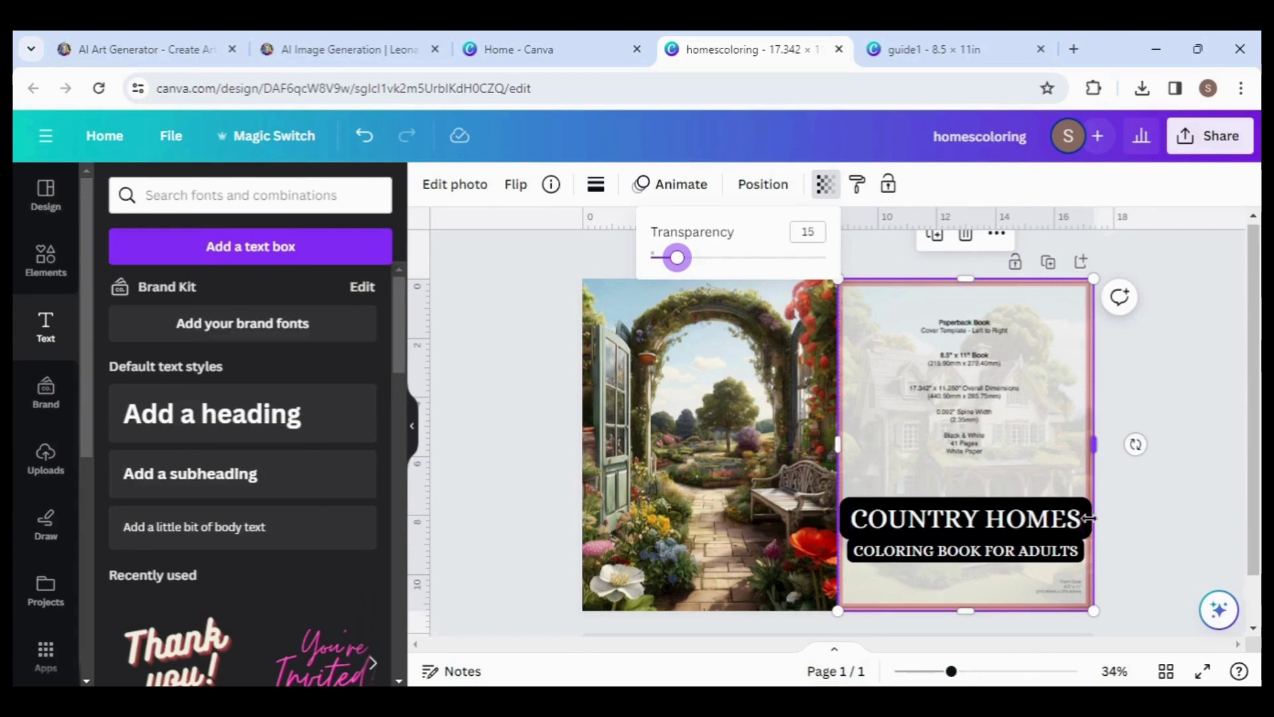
left_click(1055, 523)
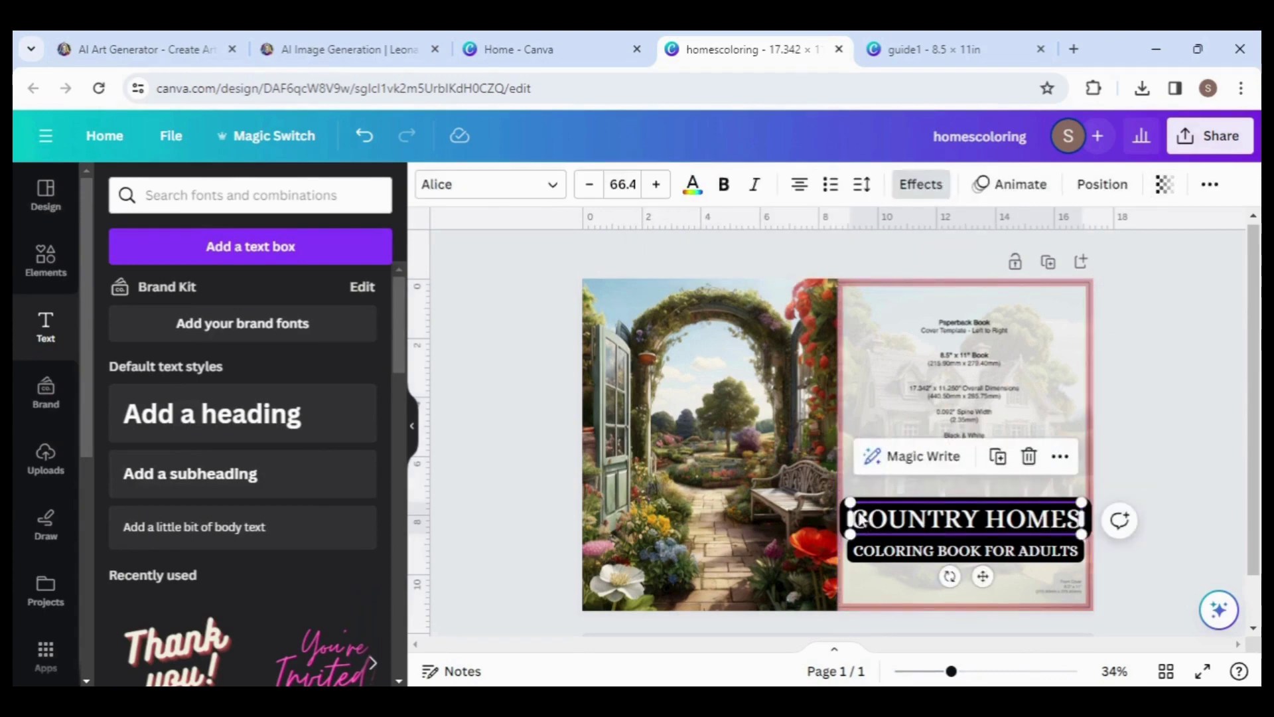
left_click_drag(853, 506, 930, 517)
- Restore the front-cover house photo to full opacity at transparency 100
left_click(890, 379)
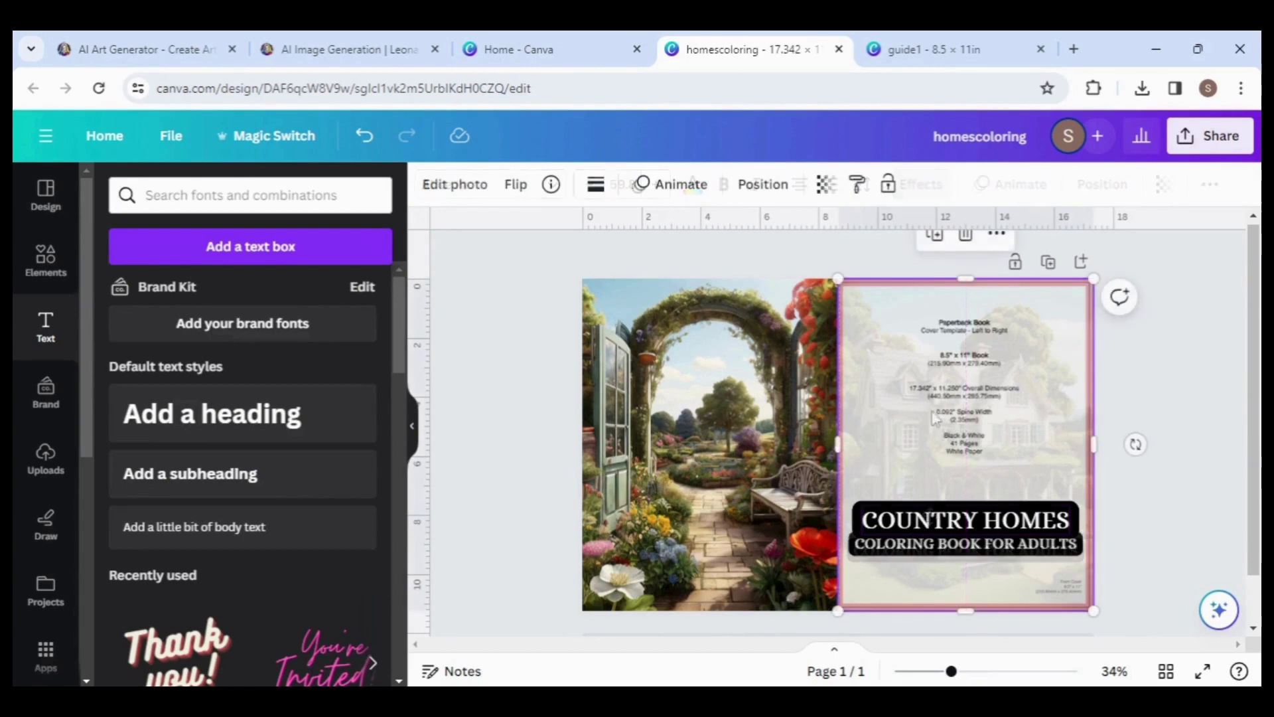
left_click(825, 184)
left_click_drag(688, 258, 825, 258)
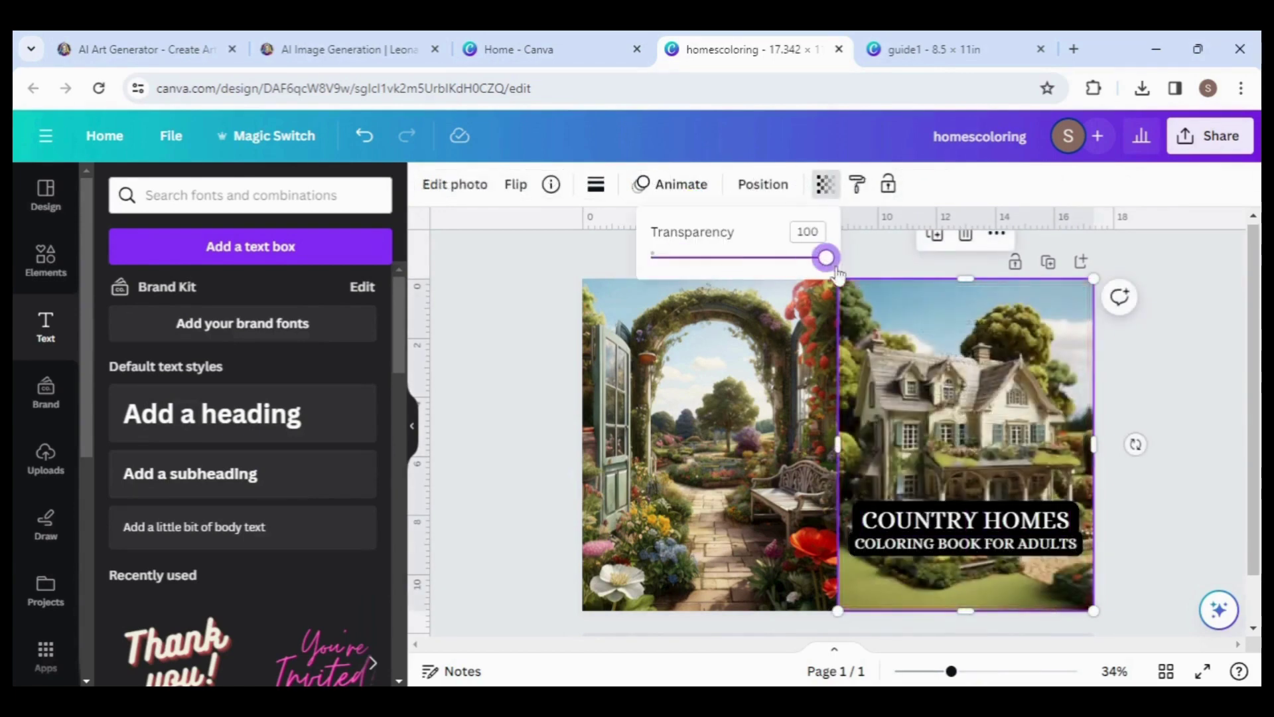
left_click(1200, 539)
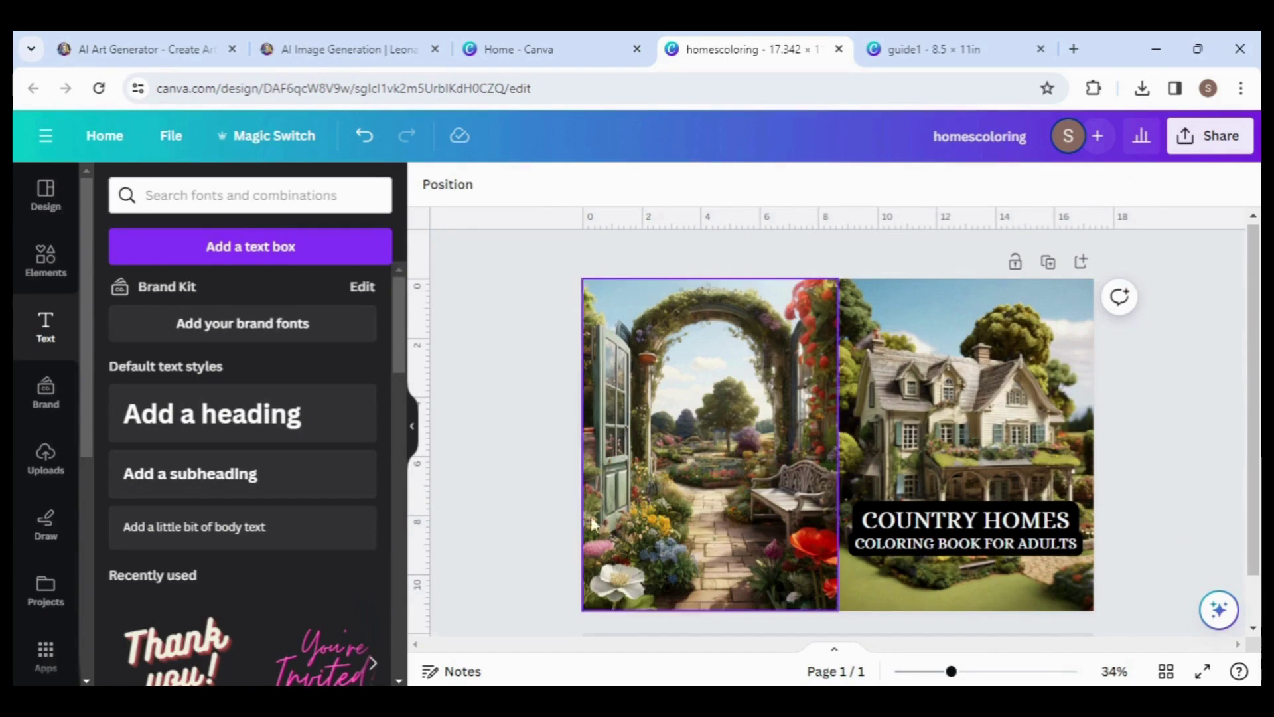
- Paste the line-art sample page onto the back cover and set the template shape's transparency to 100
key("ctrl+v")
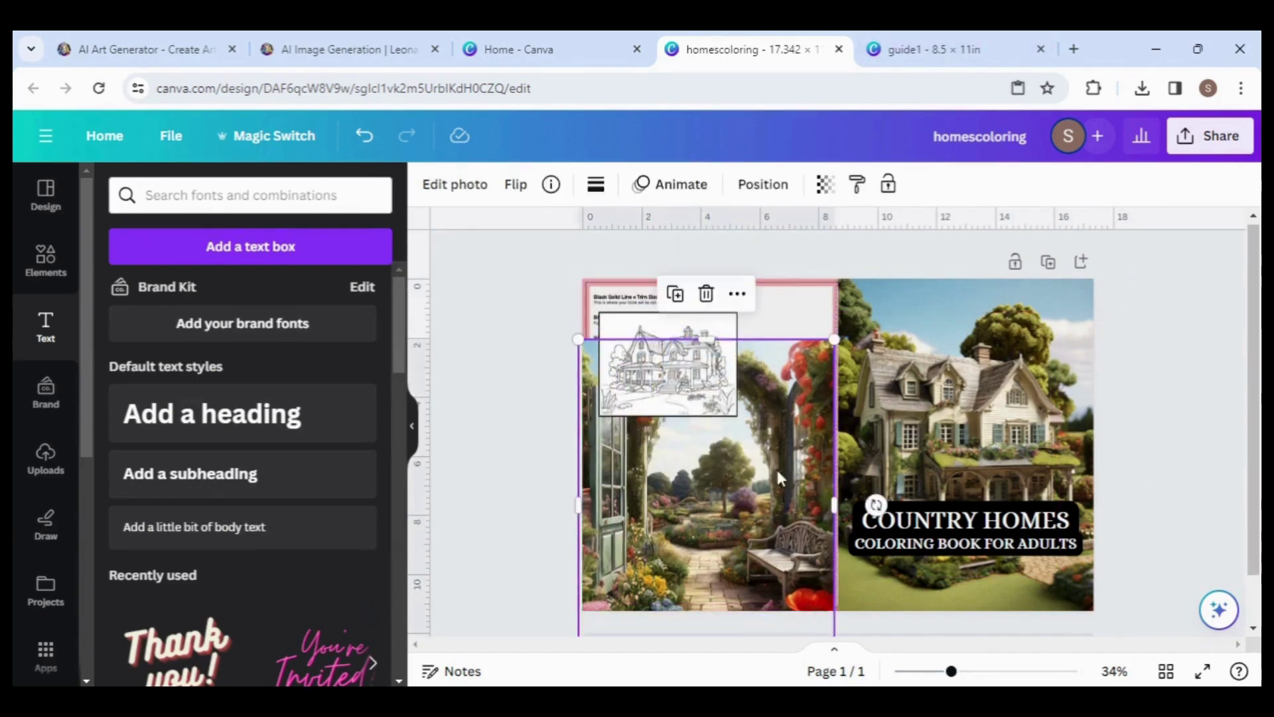
left_click(813, 322)
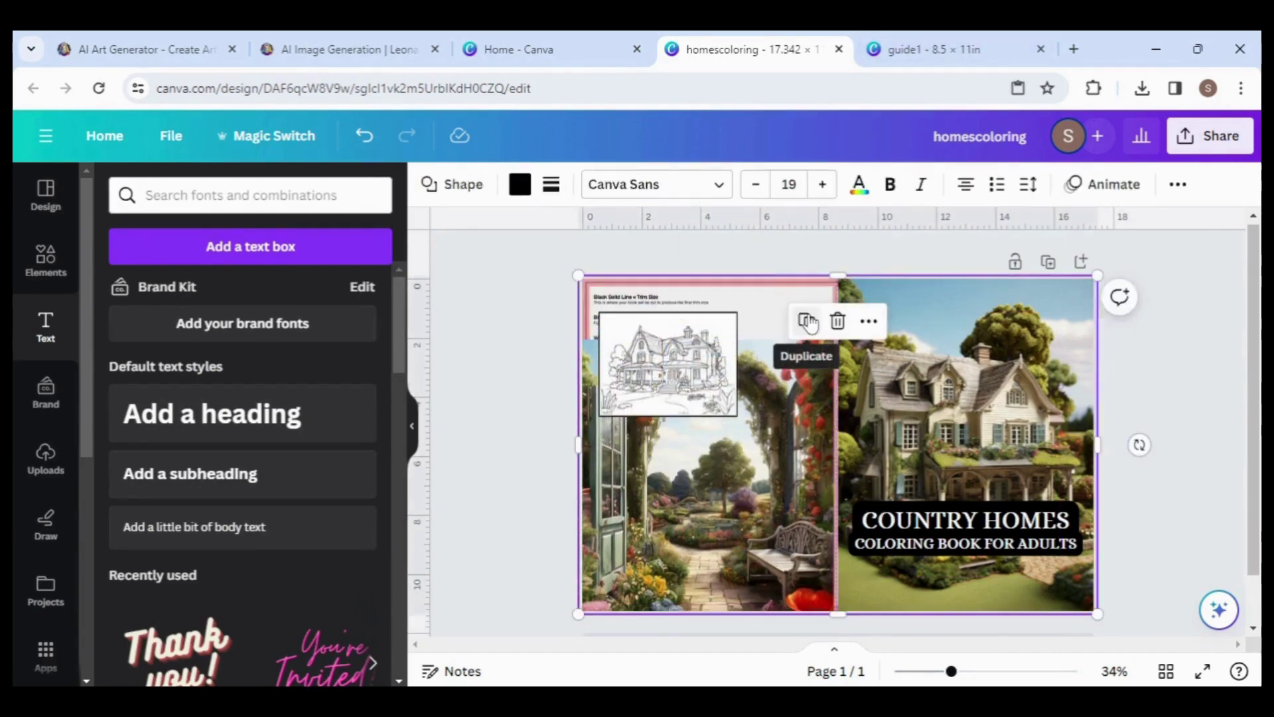
left_click(1178, 185)
left_click(1105, 228)
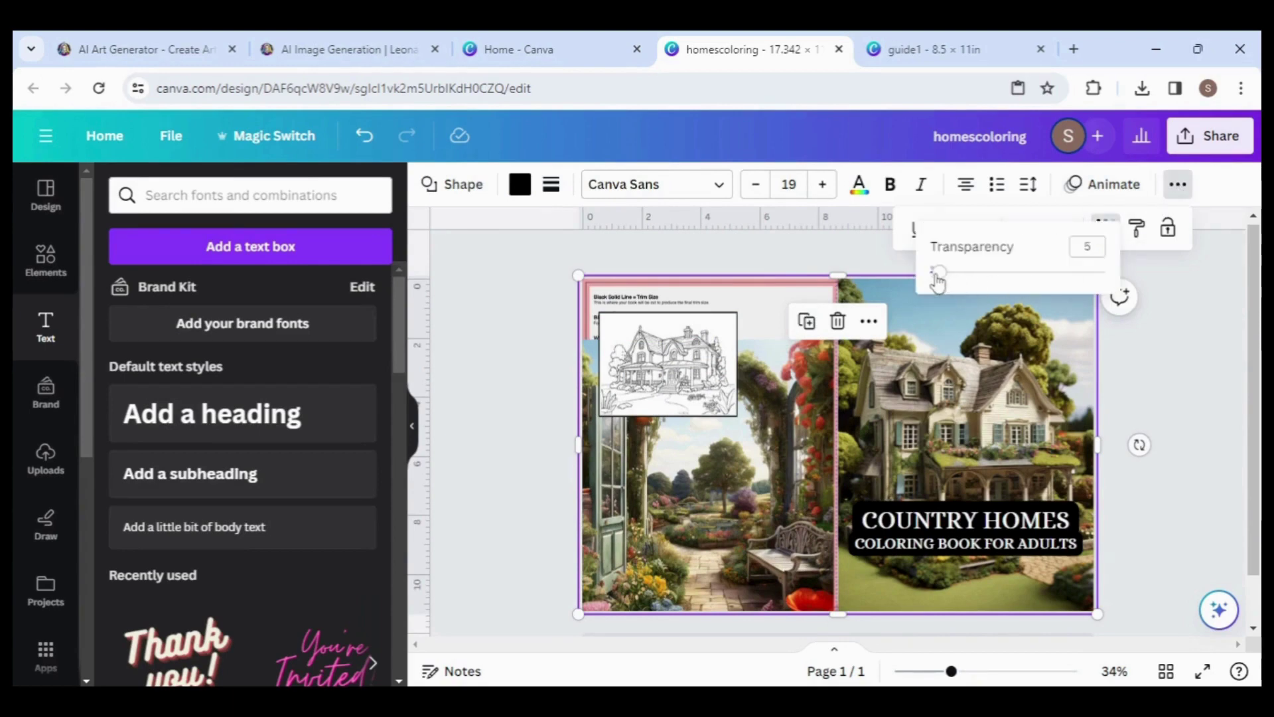
left_click_drag(937, 272, 1192, 282)
left_click(776, 447)
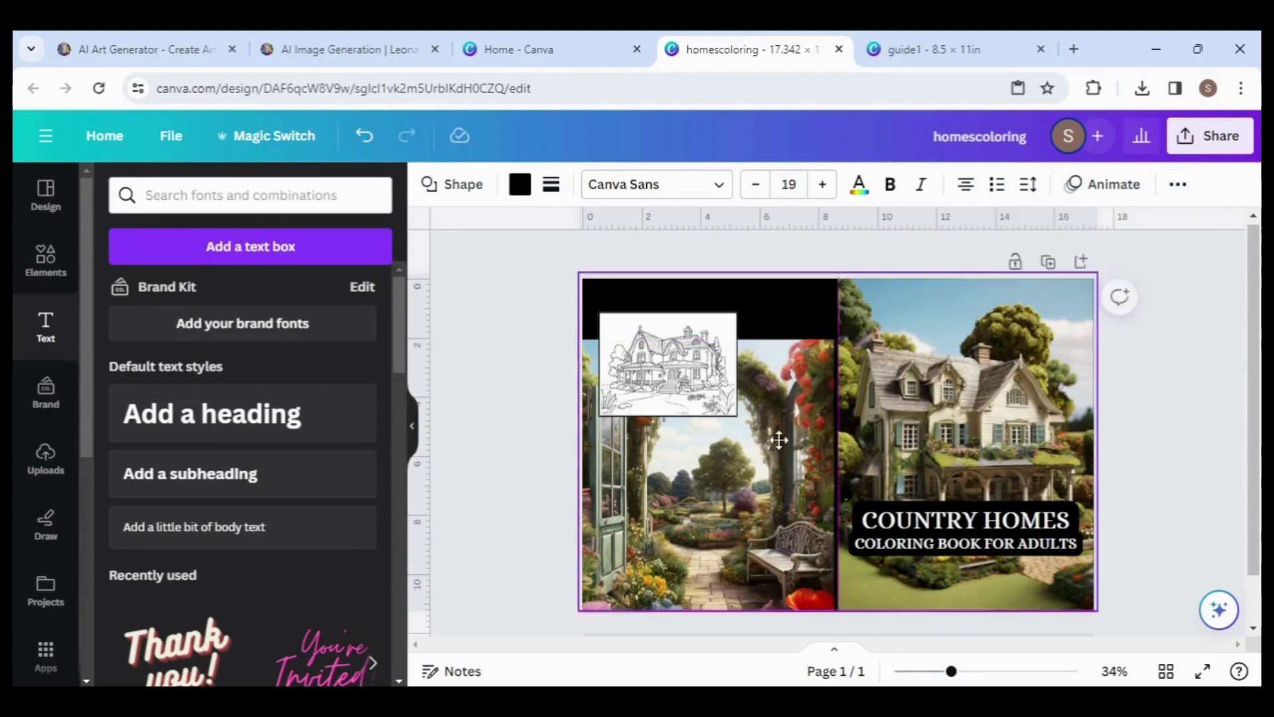
- Move the garden photo up to the top edge so it fills the back panel
left_click(782, 414)
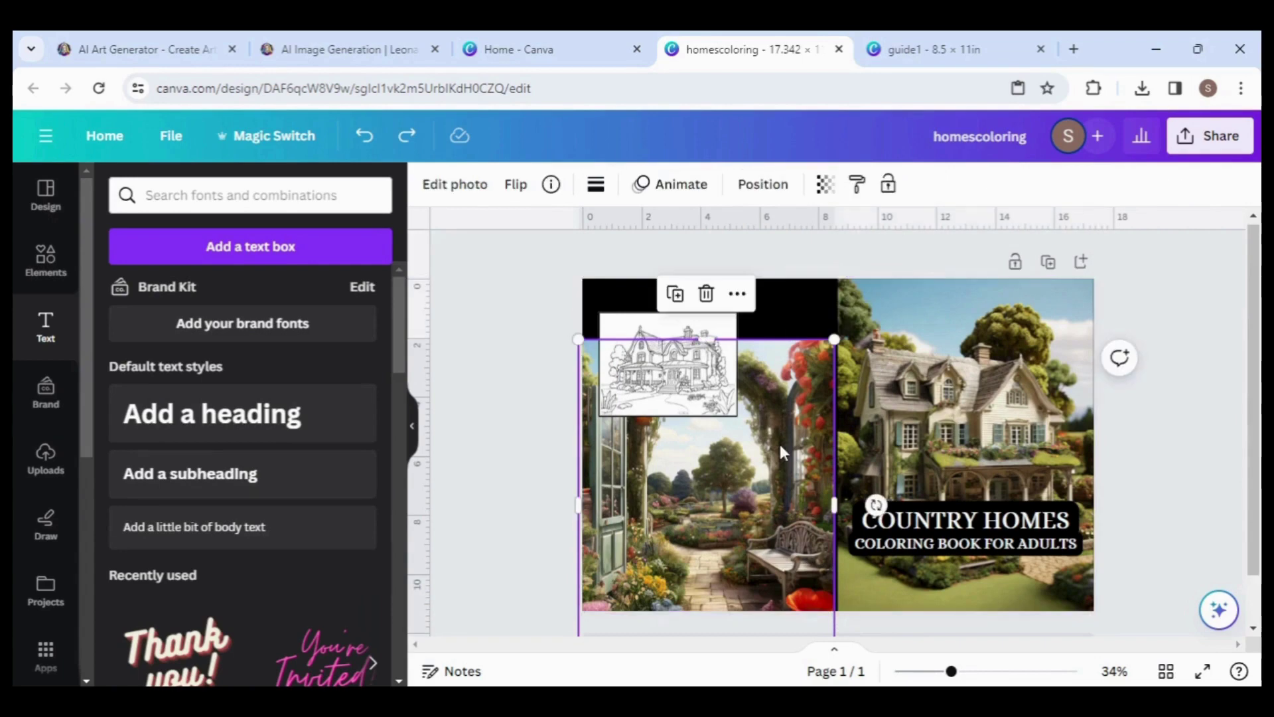
left_click_drag(782, 415, 784, 381)
left_click(1178, 457)
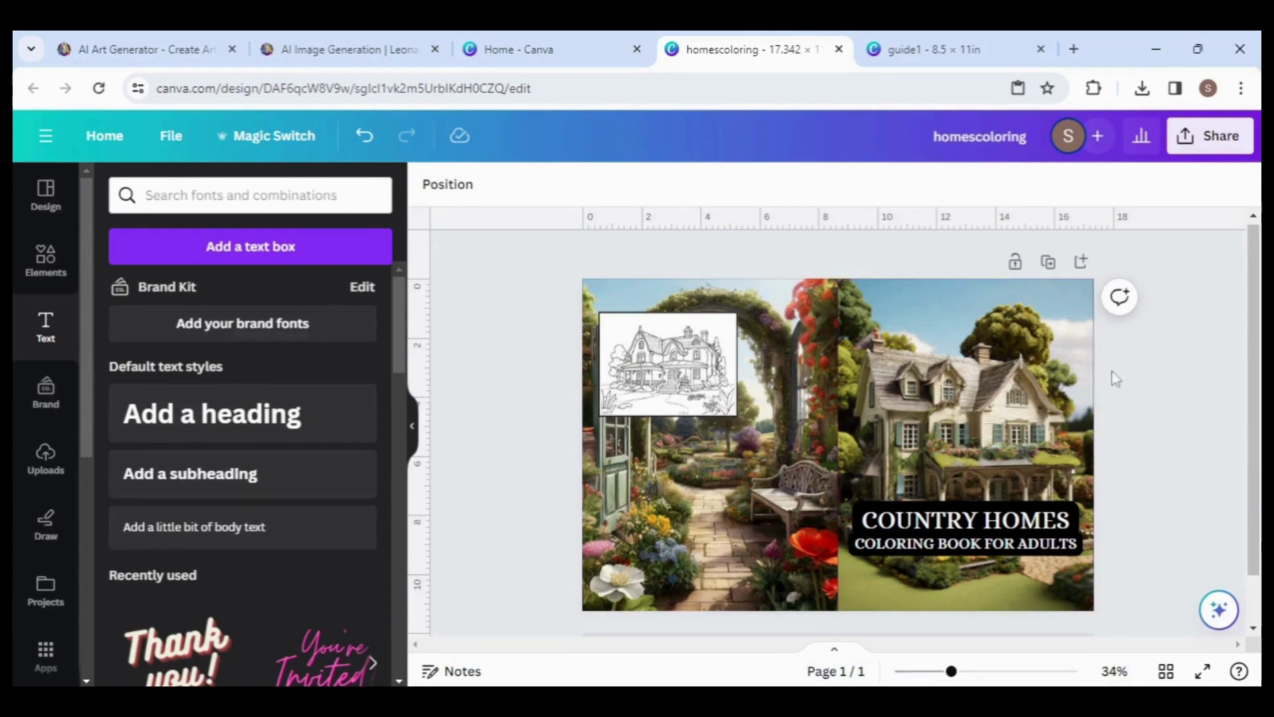
left_click(1073, 373)
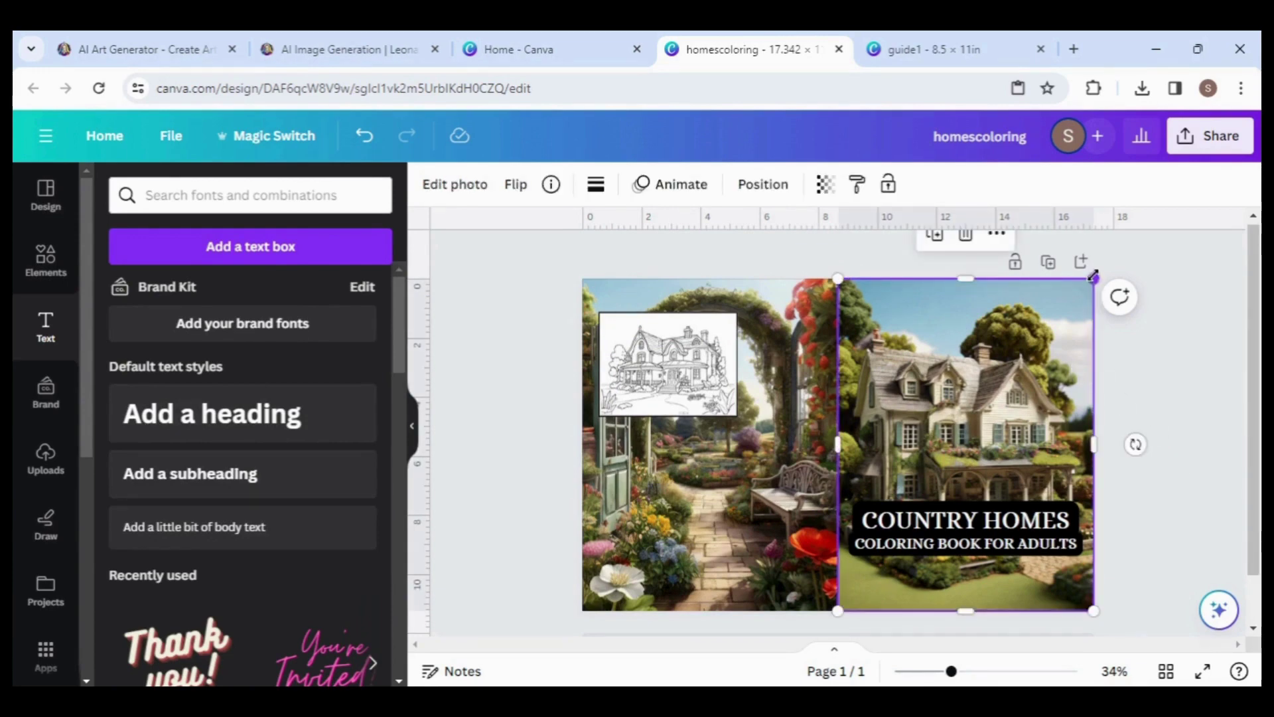
left_click(1166, 527)
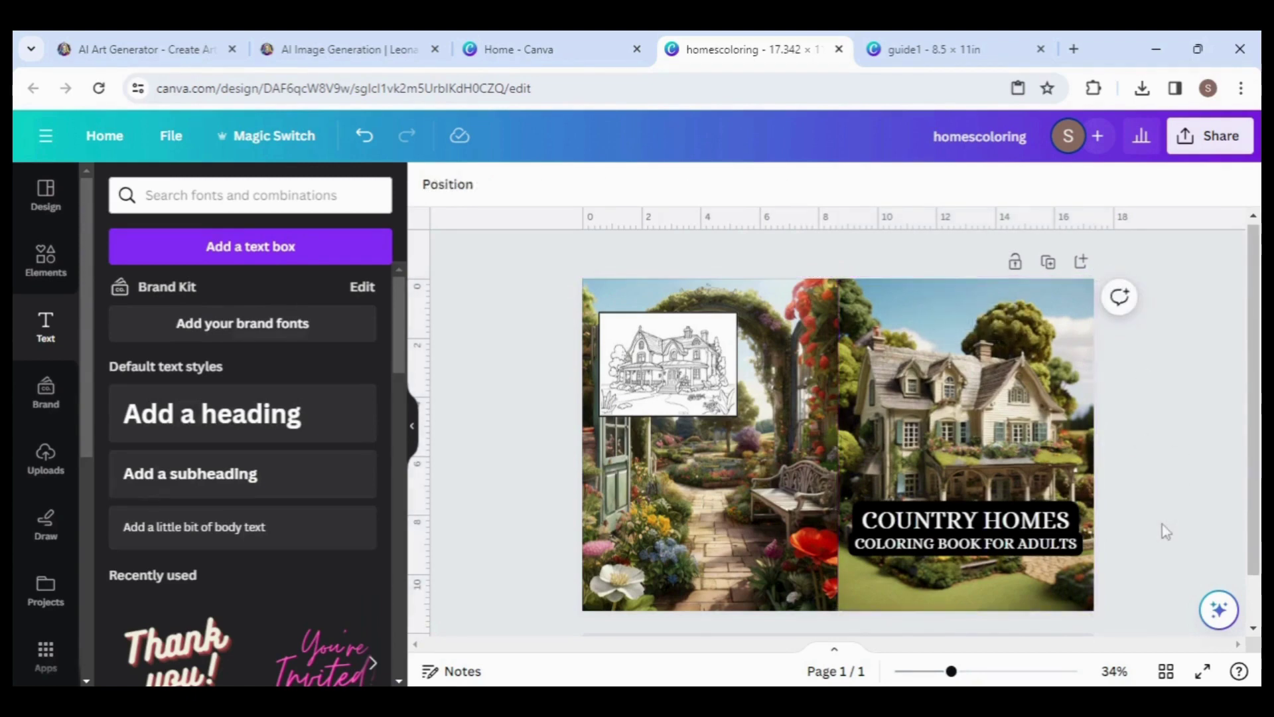
- Enlarge the back-cover garden photo to about 8.8 × 11.4 in, slightly past the edges
left_click(763, 540)
left_click_drag(579, 278, 576, 275)
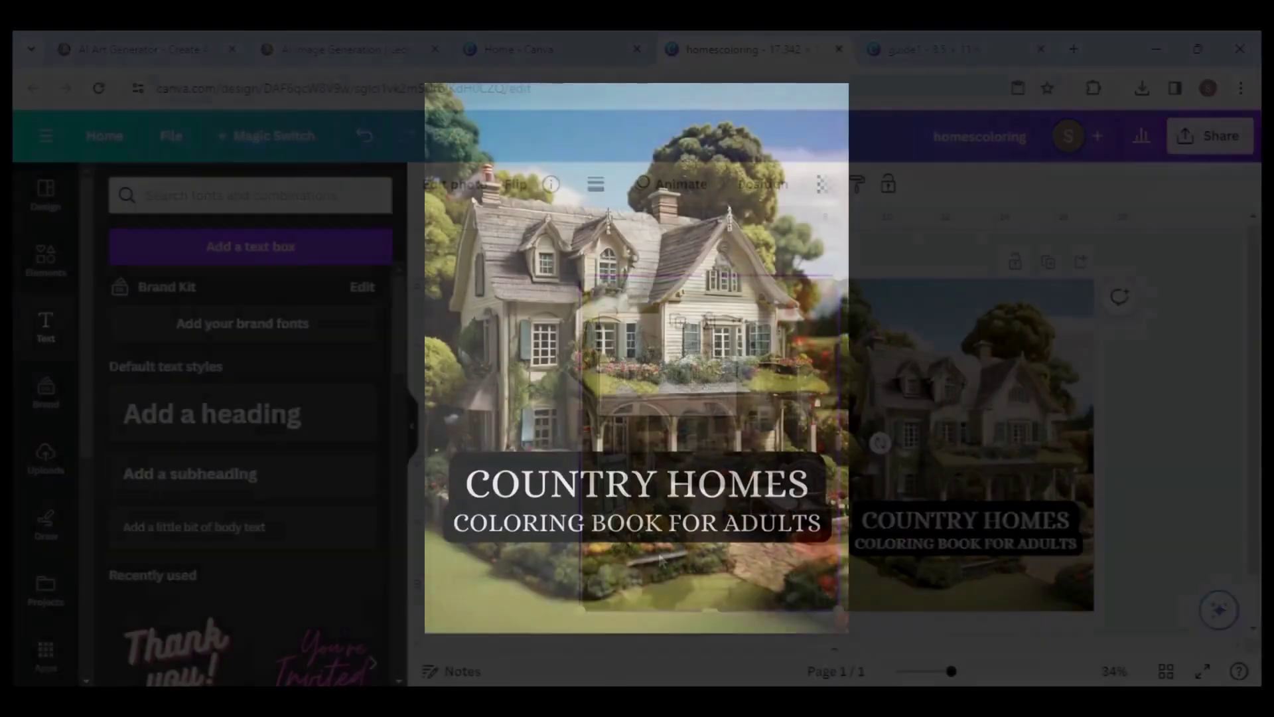